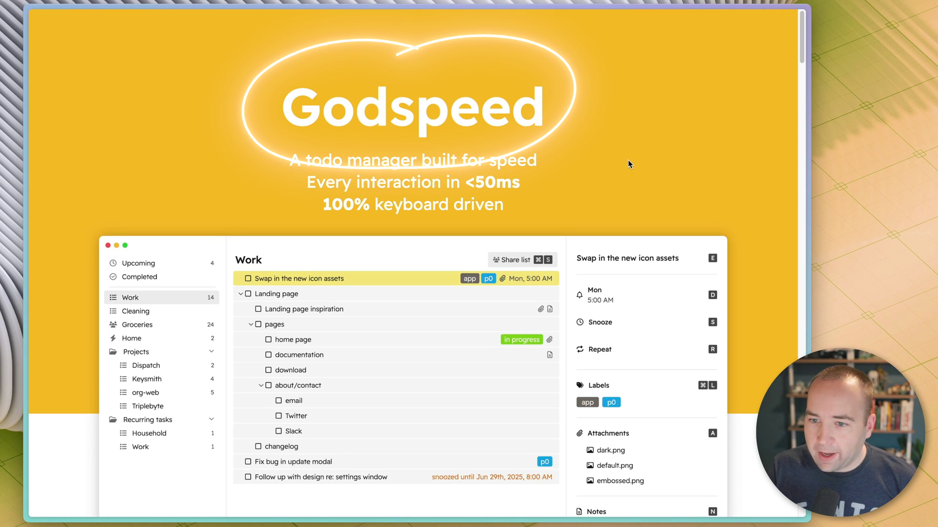
- Select and deselect the Godspeed title, scroll the landing page, and bring up the app's Today list
{"action": "left_click_drag", "start_coordinate": [272, 115], "coordinate": [741, 118]}
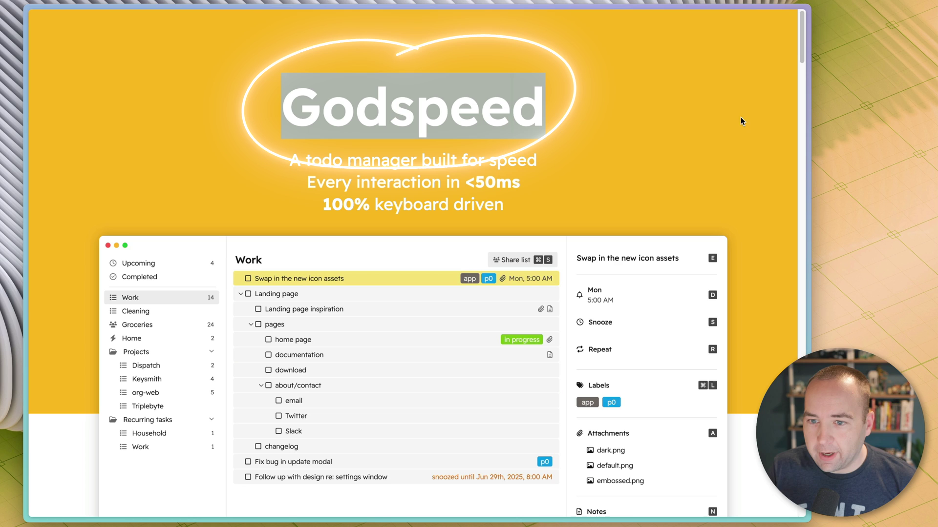
{"action": "left_click", "coordinate": [661, 130]}
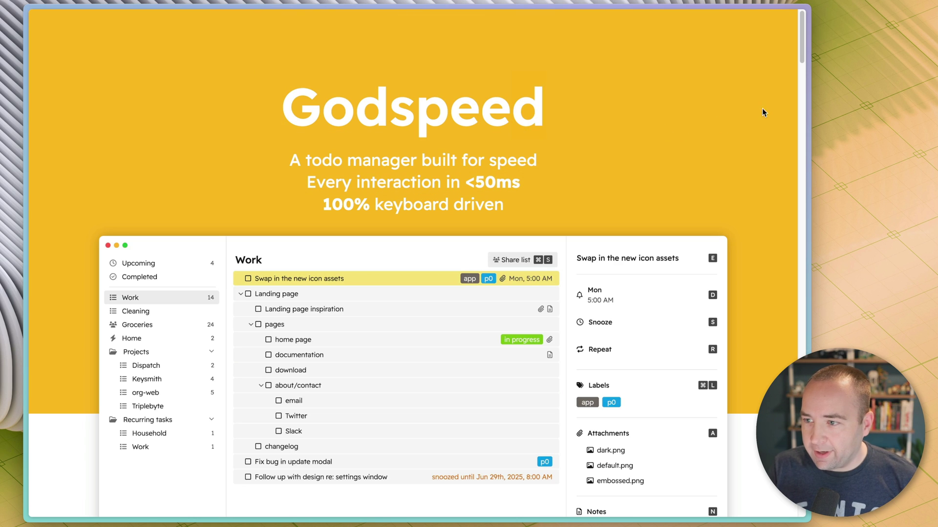
{"action": "mouse_move", "coordinate": [801, 43]}
{"action": "left_mouse_down"}
{"action": "mouse_move", "coordinate": [801, 51]}
{"action": "mouse_move", "coordinate": [792, 39]}
{"action": "left_mouse_up"}
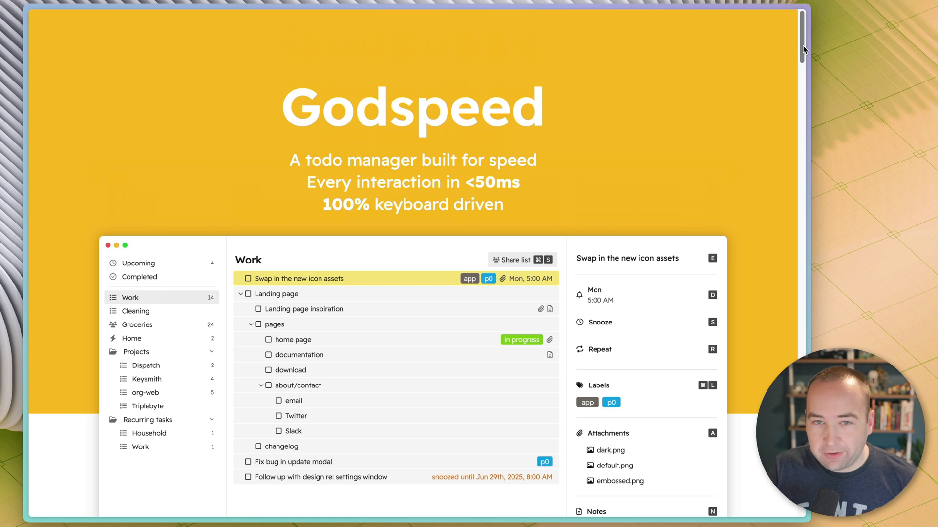
{"action": "left_click_drag", "start_coordinate": [802, 46], "coordinate": [797, 212]}
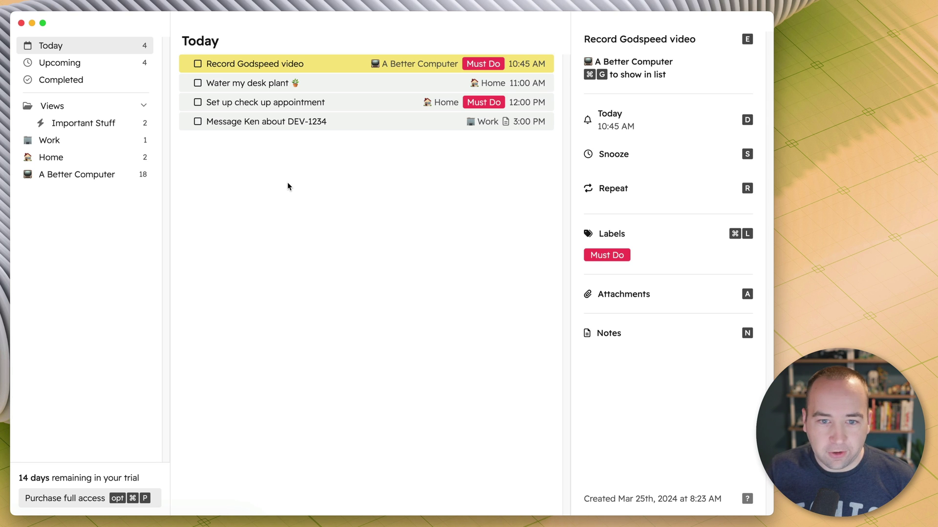
{"action": "key", "text": "Down"}
{"action": "key", "text": "Down"}
{"action": "key", "text": "Down"}
{"action": "key", "text": "Down"}
{"action": "key", "text": "Down"}
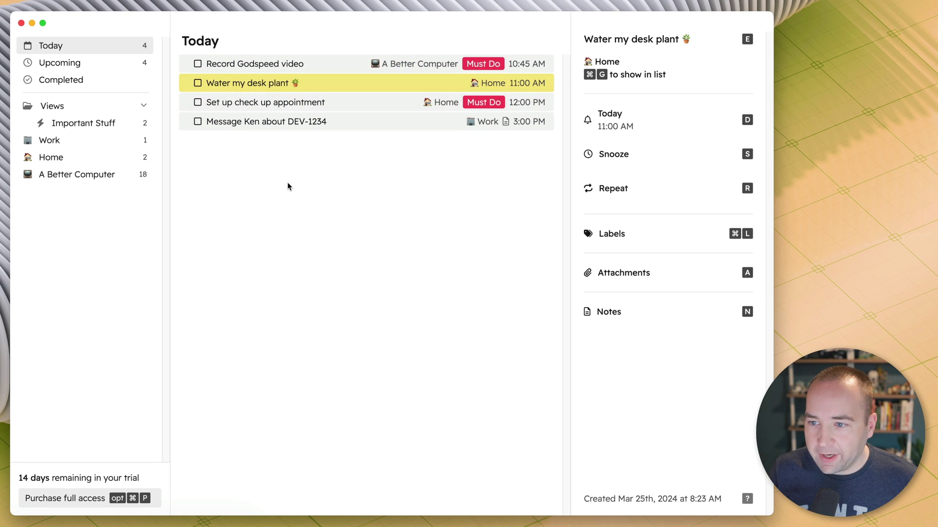
{"action": "key", "text": "Down"}
{"action": "key", "text": "Down"}
{"action": "key", "text": "Up"}
{"action": "key", "text": "Up"}
{"action": "key", "text": "Up"}
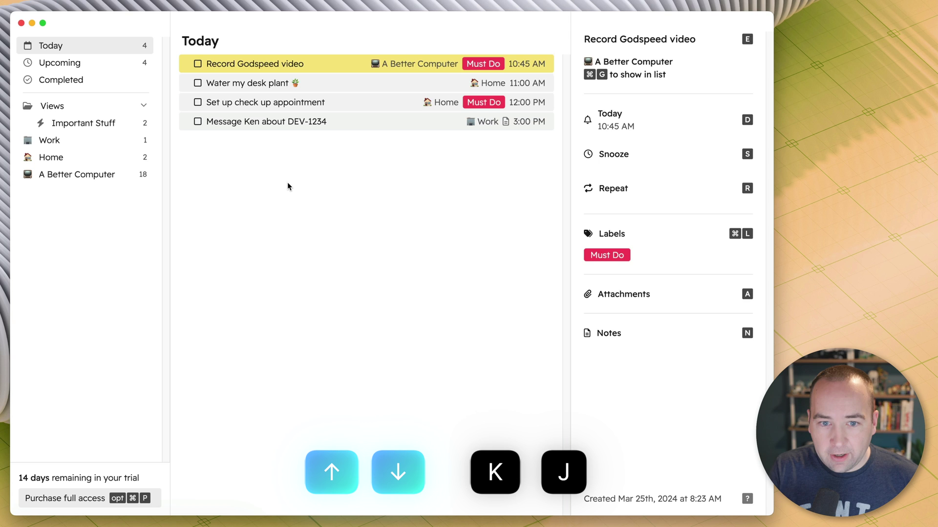
{"action": "key", "text": "Down"}
{"action": "key", "text": "Down"}
{"action": "key", "text": "Down"}
{"action": "key", "text": "Up"}
{"action": "key", "text": "Up"}
{"action": "key", "text": "Up"}
{"action": "key", "text": "Down"}
{"action": "key", "text": "Down"}
{"action": "key", "text": "Down"}
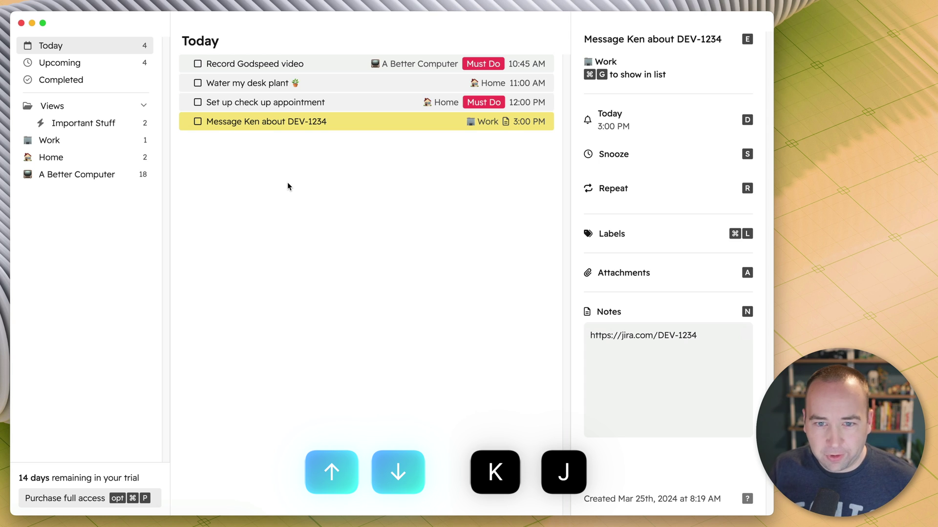
{"action": "key", "text": "Up"}
{"action": "key", "text": "Up"}
{"action": "key", "text": "Up"}
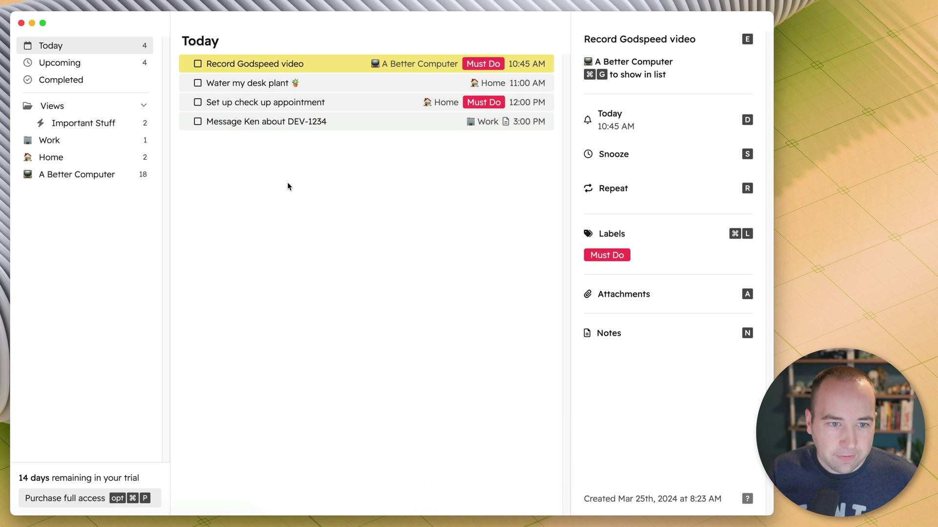
{"action": "key", "text": "Left"}
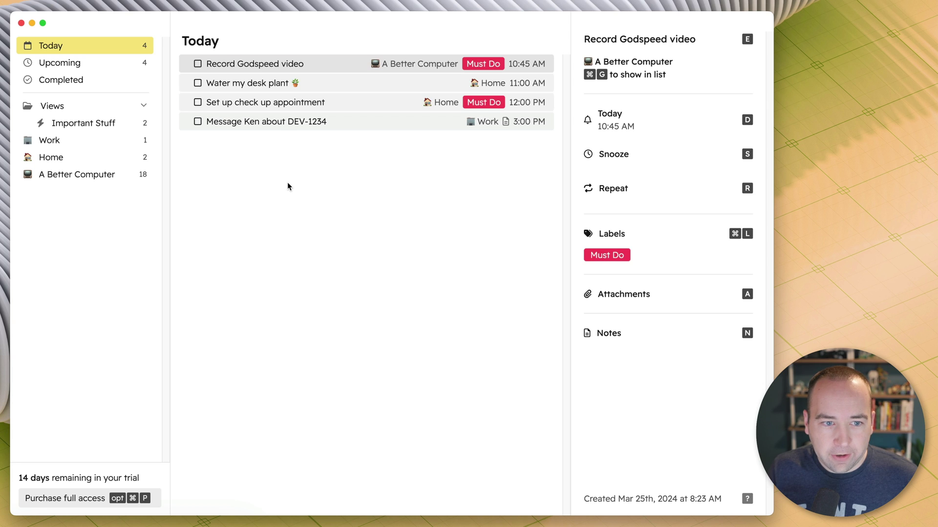
{"action": "key", "text": "Down"}
{"action": "key", "text": "Down"}
{"action": "key", "text": "Down"}
{"action": "key", "text": "Down"}
{"action": "key", "text": "Down"}
{"action": "key", "text": "Down"}
{"action": "key", "text": "Down"}
{"action": "key", "text": "Up"}
{"action": "key", "text": "Up"}
{"action": "key", "text": "Up"}
{"action": "key", "text": "Up"}
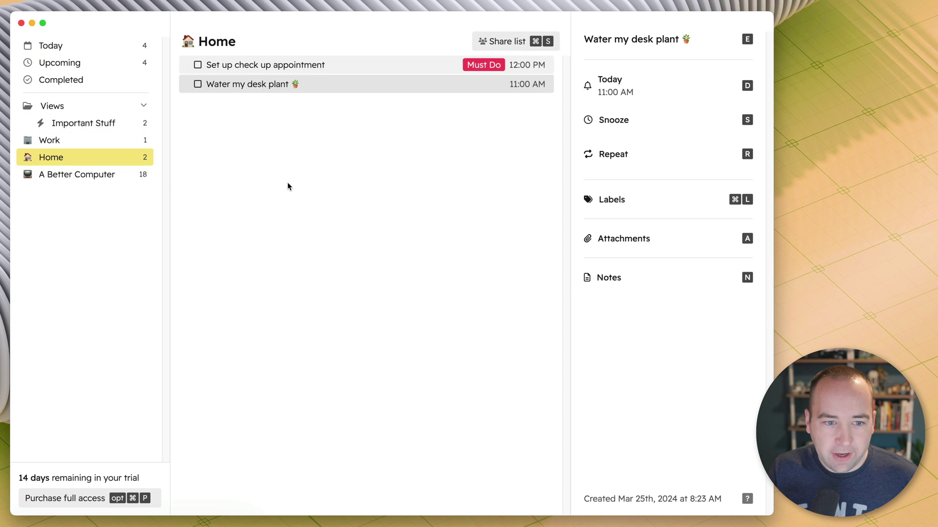
{"action": "key", "text": "Down"}
{"action": "key", "text": "Down"}
{"action": "key", "text": "Up"}
{"action": "key", "text": "Up"}
{"action": "key", "text": "Up"}
{"action": "key", "text": "Up"}
{"action": "key", "text": "Up"}
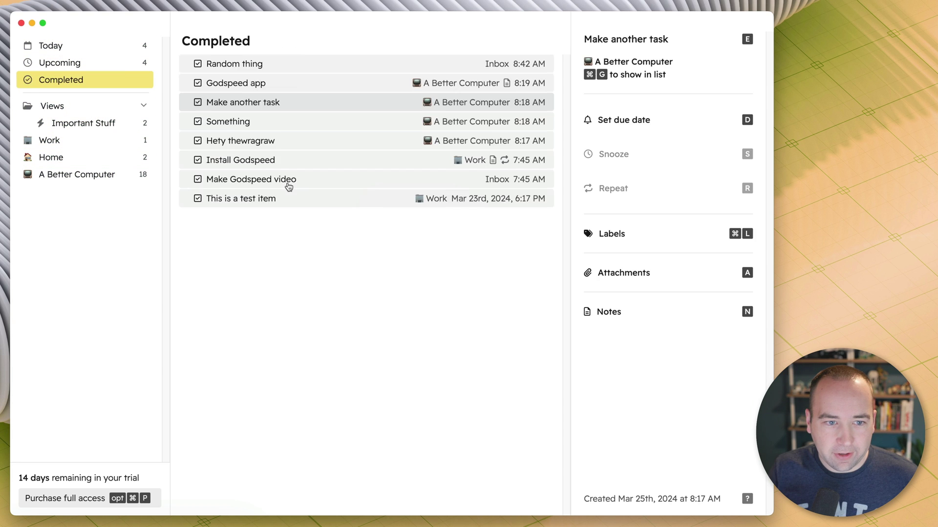
{"action": "key", "text": "Right"}
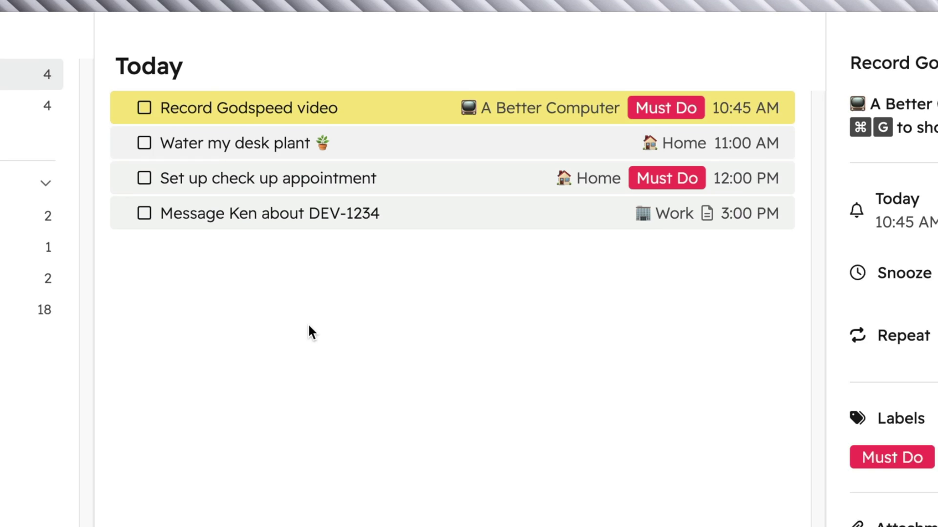
{"action": "key", "text": "Down"}
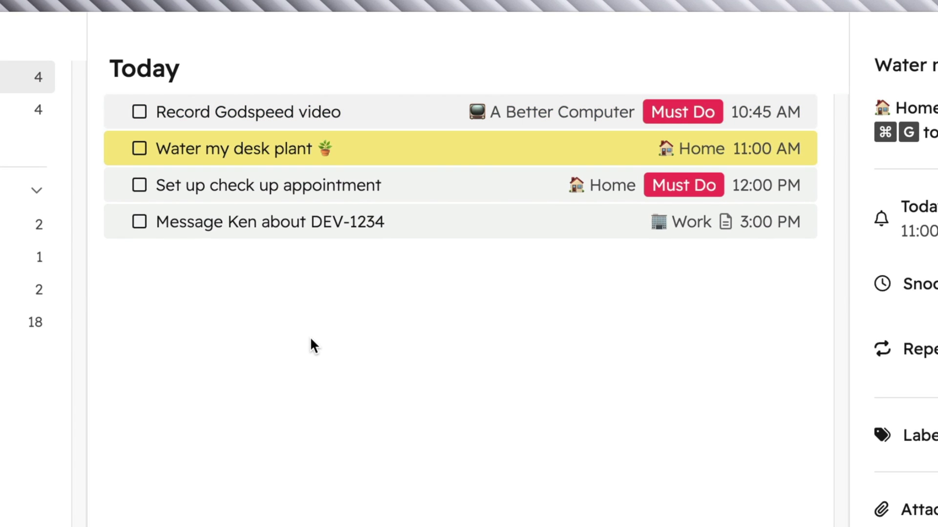
{"action": "key", "text": "Down"}
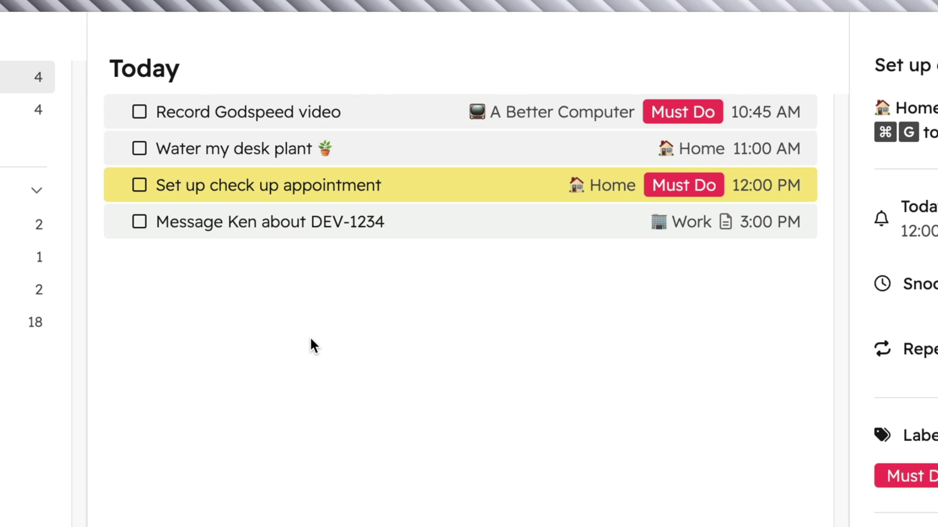
{"action": "key", "text": "Down"}
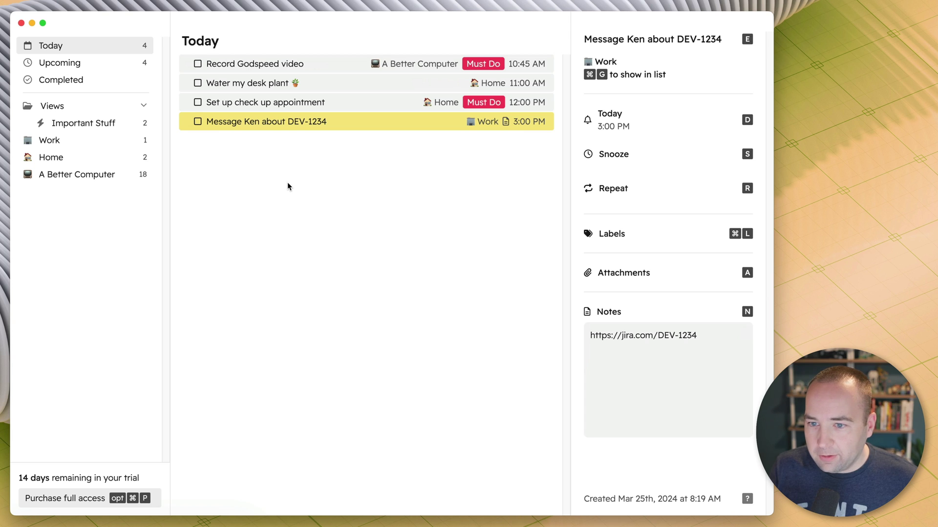
{"action": "key", "text": "Up"}
{"action": "key", "text": "Up"}
{"action": "key", "text": "Up"}
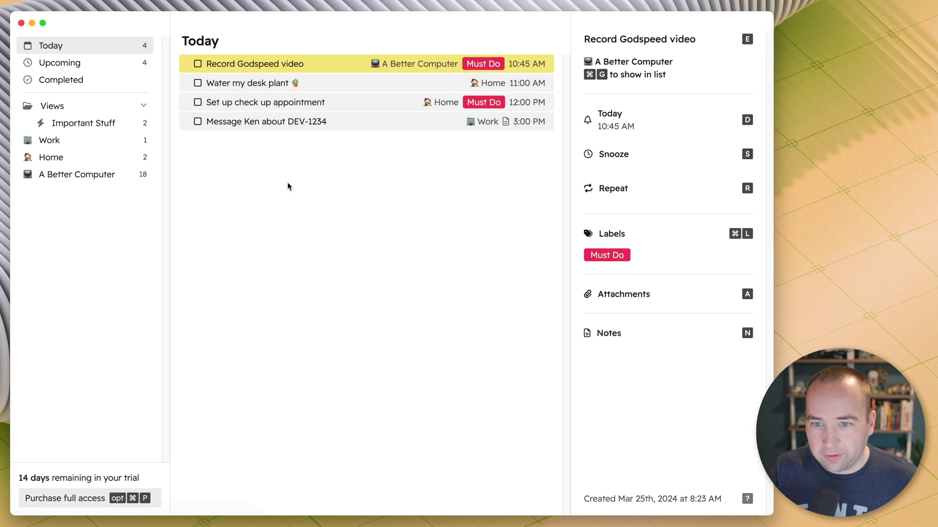
{"action": "key", "text": "Down"}
{"action": "key", "text": "Down"}
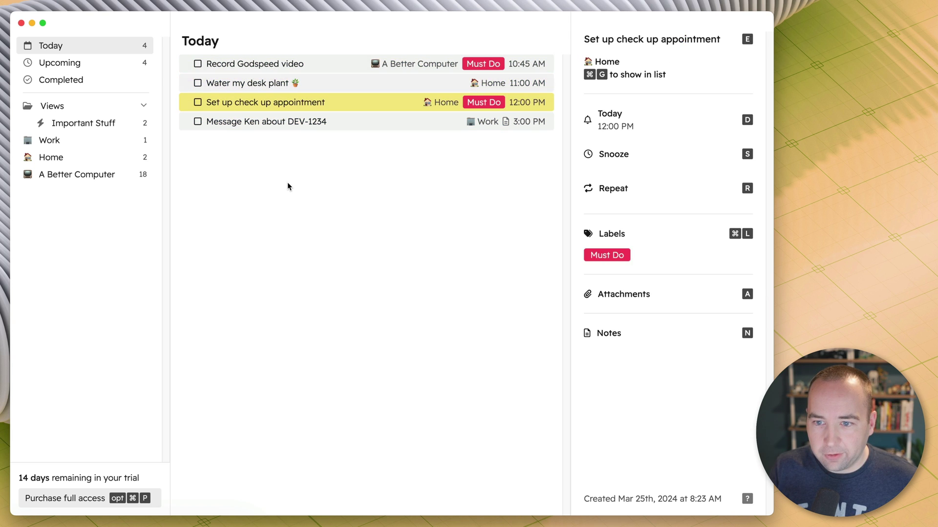
{"action": "key", "text": "Down"}
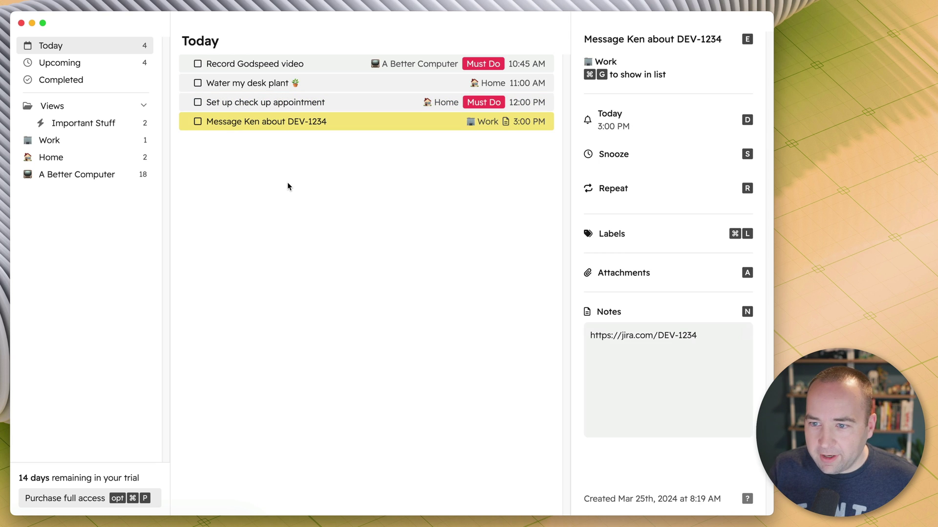
{"action": "key", "text": "Up"}
{"action": "key", "text": "Up"}
{"action": "key", "text": "Up"}
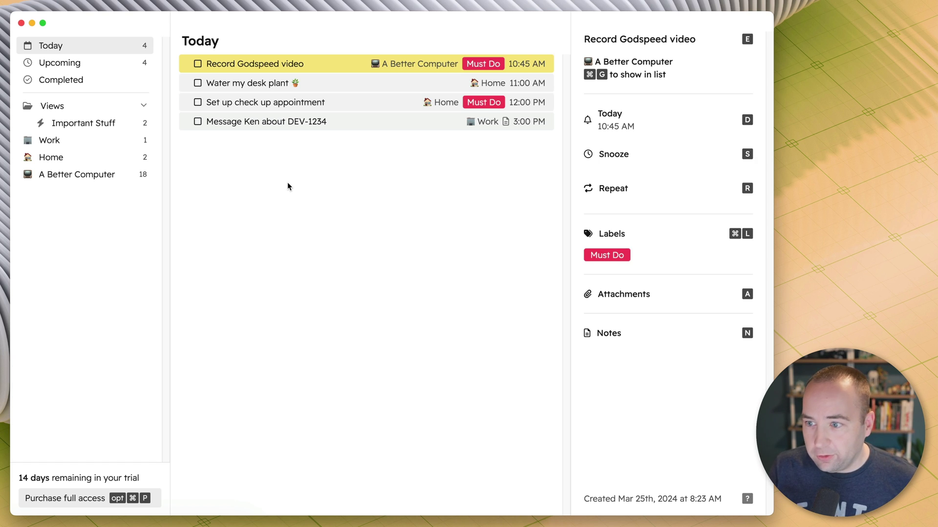
- Reschedule Record Godspeed video to 'In 1 hour', making it due today at 10:12 AM
{"action": "key", "text": "d"}
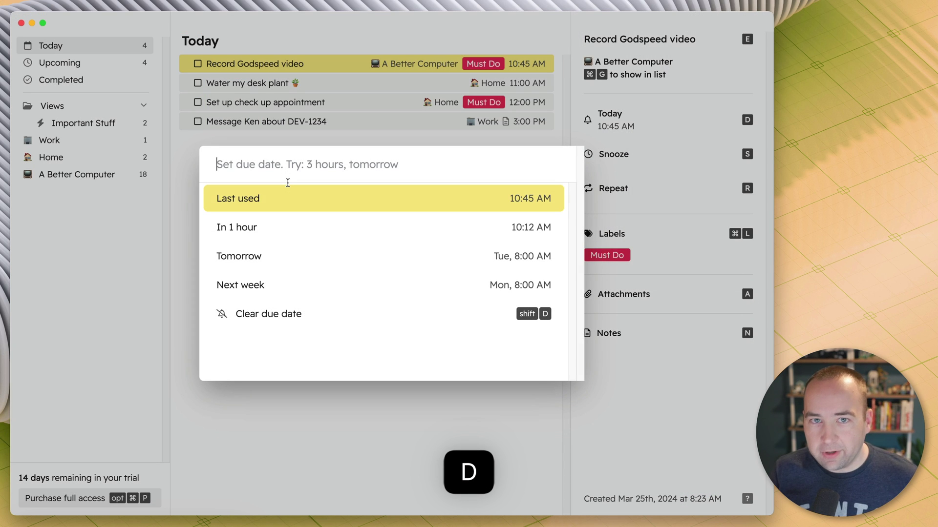
{"action": "key", "text": "Down"}
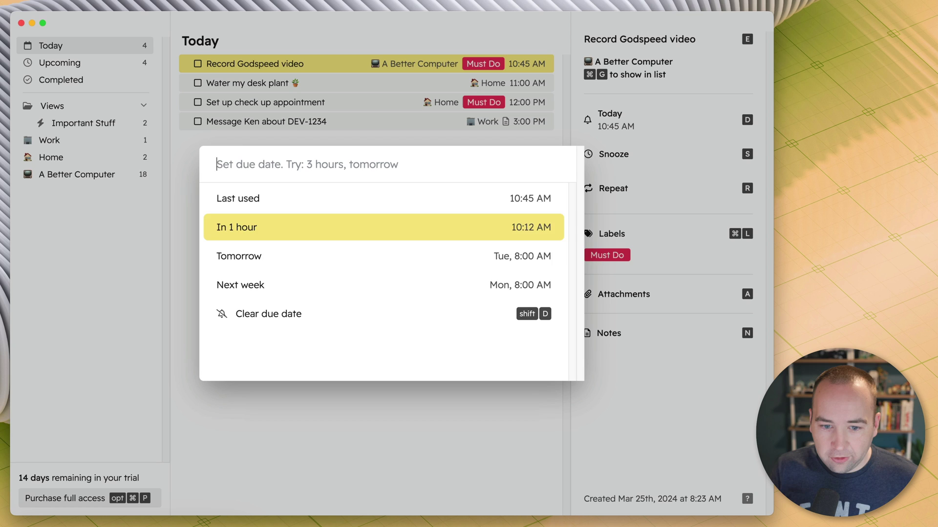
{"action": "key", "text": "Down"}
{"action": "key", "text": "Down"}
{"action": "key", "text": "Up"}
{"action": "key", "text": "Up"}
{"action": "key", "text": "Up"}
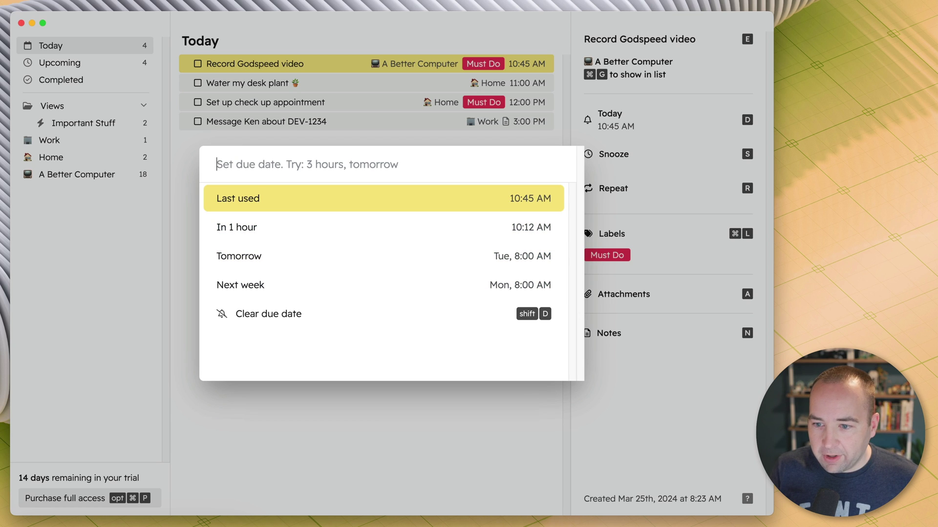
{"action": "key", "text": "Down"}
{"action": "key", "text": "Return"}
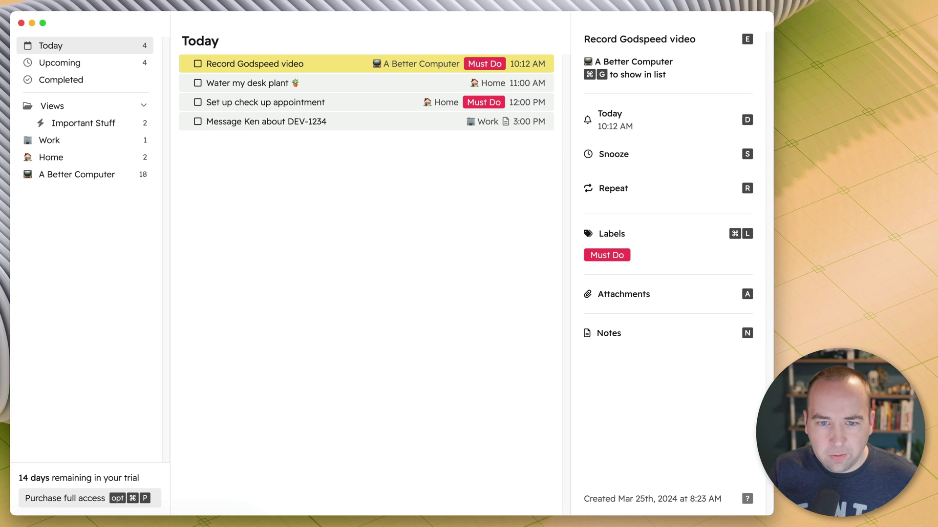
{"action": "left_click", "coordinate": [60, 63]}
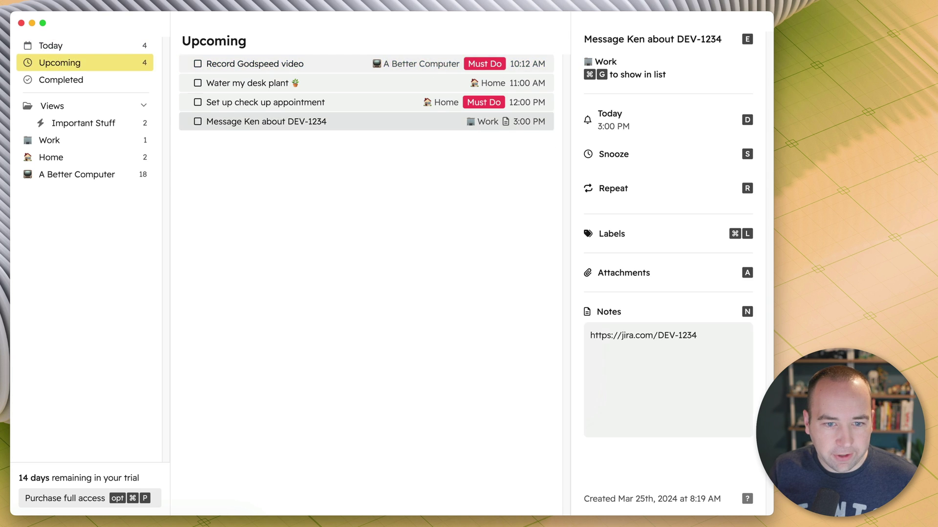
{"action": "left_click", "coordinate": [49, 140]}
{"action": "left_click", "coordinate": [51, 158]}
{"action": "left_click", "coordinate": [77, 175]}
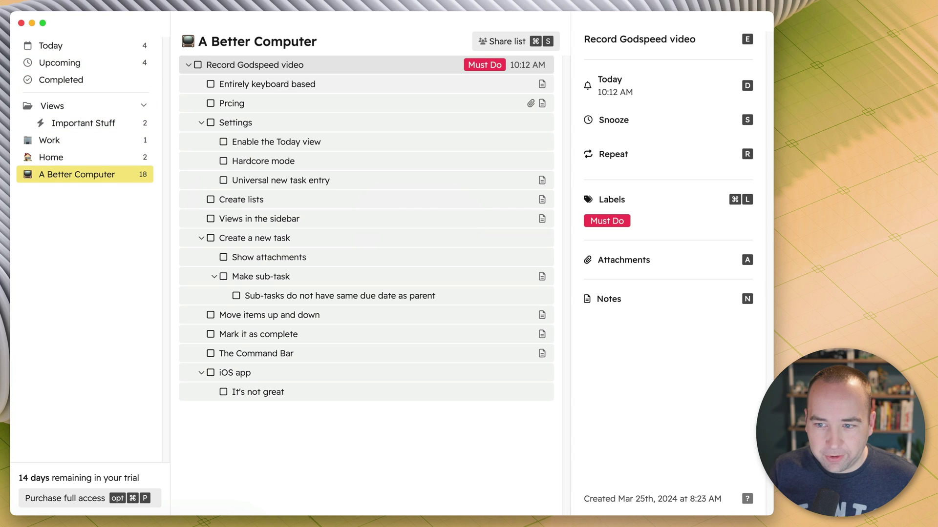
{"action": "left_click", "coordinate": [51, 45]}
{"action": "left_click", "coordinate": [255, 64]}
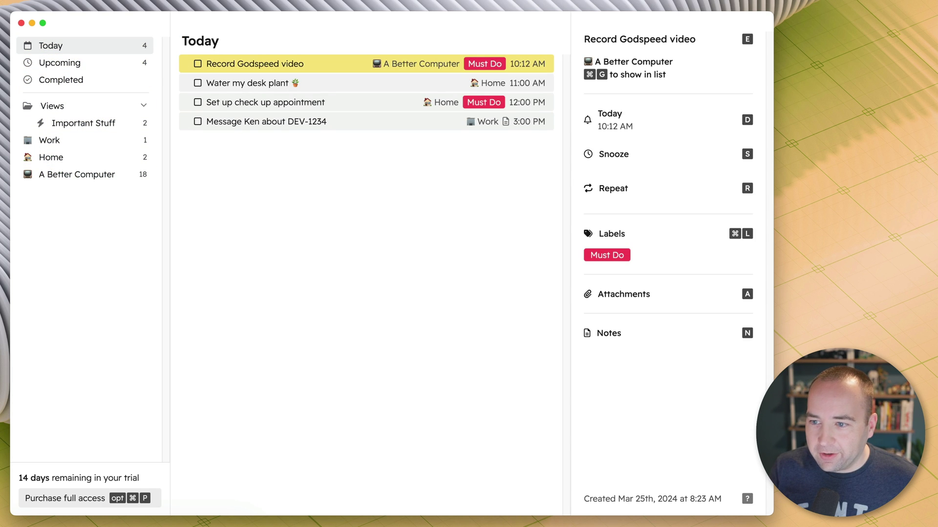
{"action": "key", "text": "super+g"}
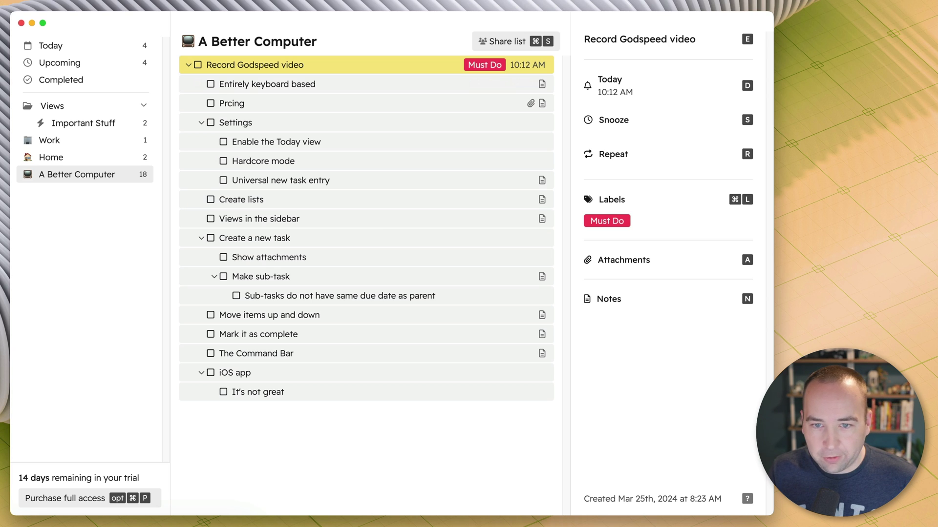
{"action": "key", "text": "Down"}
{"action": "key", "text": "Down"}
{"action": "key", "text": "Down"}
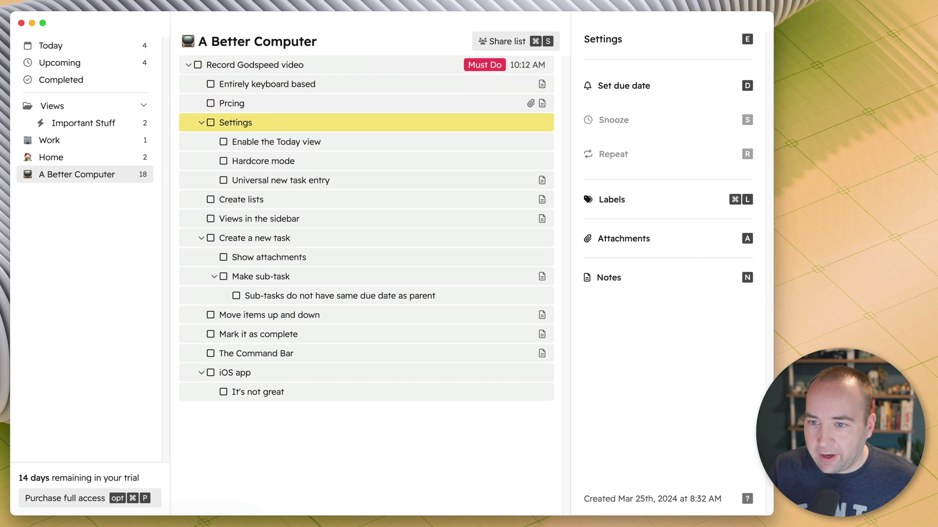
{"action": "key", "text": "Up"}
{"action": "key", "text": "Up"}
{"action": "key", "text": "Up"}
{"action": "key", "text": "Down"}
{"action": "key", "text": "Down"}
{"action": "key", "text": "Down"}
{"action": "key", "text": "Down"}
{"action": "key", "text": "Down"}
{"action": "key", "text": "Down"}
{"action": "key", "text": "Down"}
{"action": "key", "text": "Down"}
{"action": "key", "text": "Down"}
{"action": "key", "text": "Down"}
{"action": "key", "text": "Down"}
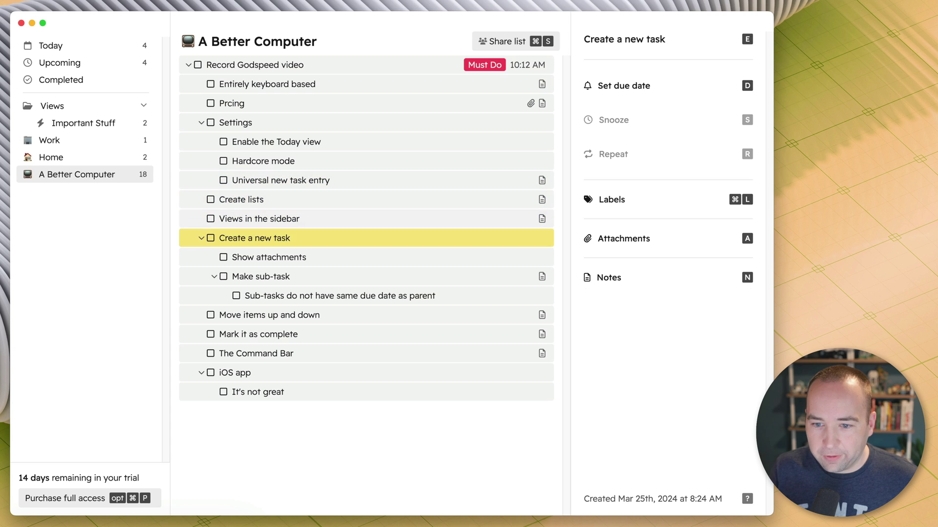
{"action": "key", "text": "Up"}
{"action": "key", "text": "Up"}
{"action": "key", "text": "Up"}
{"action": "key", "text": "Up"}
{"action": "key", "text": "Up"}
{"action": "key", "text": "Up"}
{"action": "key", "text": "Up"}
{"action": "key", "text": "Up"}
{"action": "key", "text": "Up"}
{"action": "key", "text": "Up"}
{"action": "key", "text": "Up"}
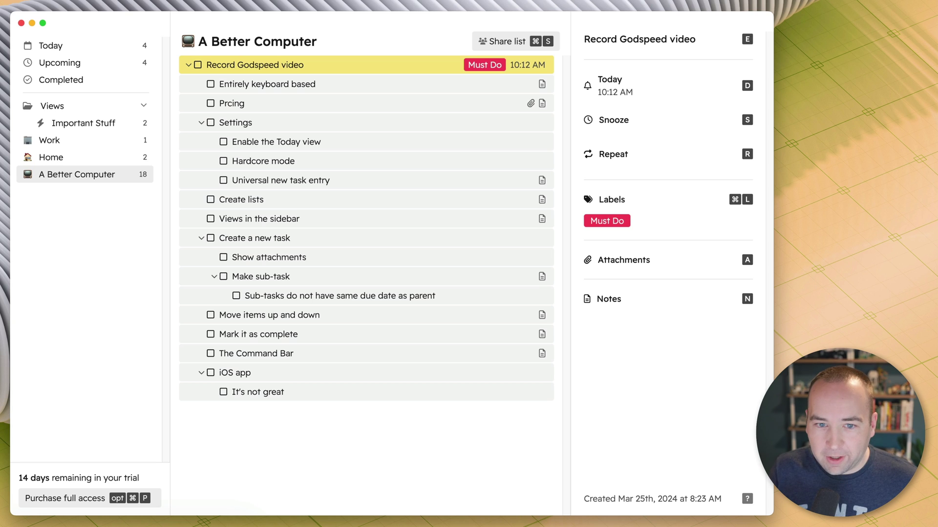
{"action": "key", "text": "Down"}
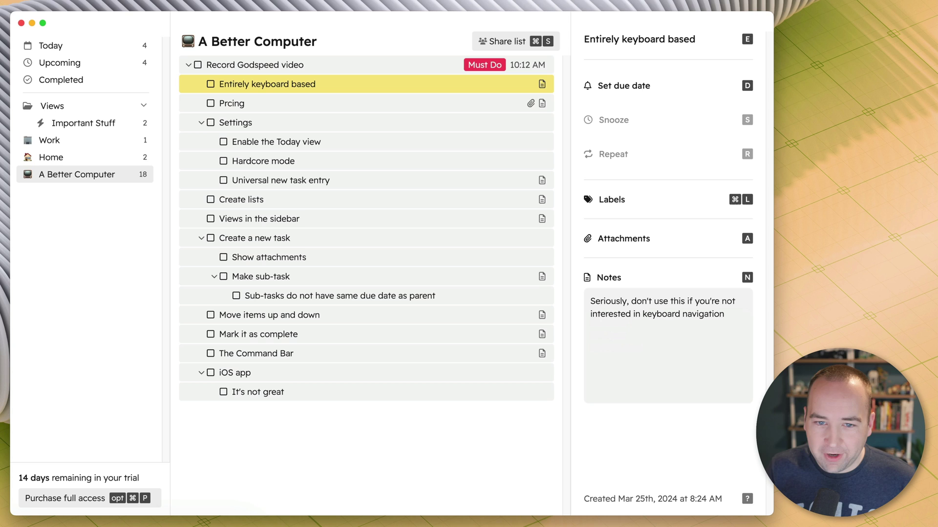
- Mark the 'Entirely keyboard based' task complete
{"action": "key", "text": "space"}
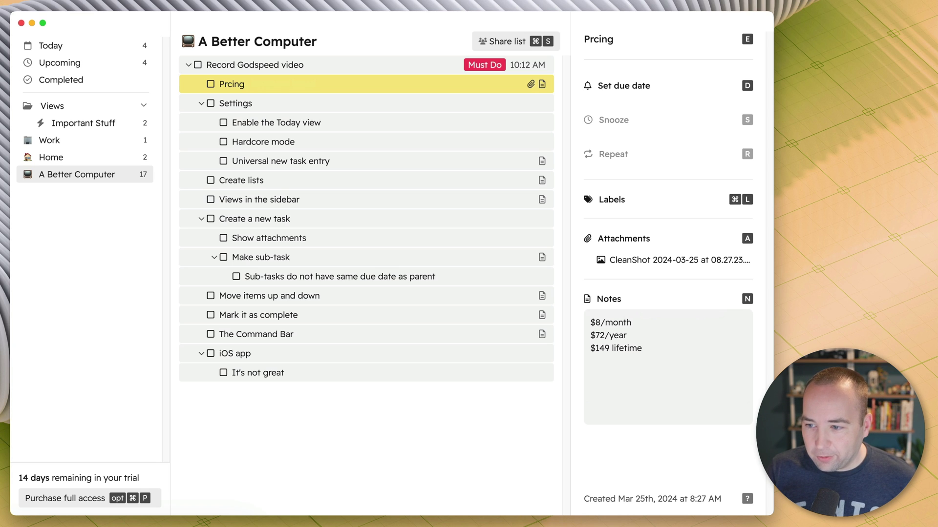
- Preview the Prcing task's pricing screenshot attachment full size, then complete the task
{"action": "key", "text": "a"}
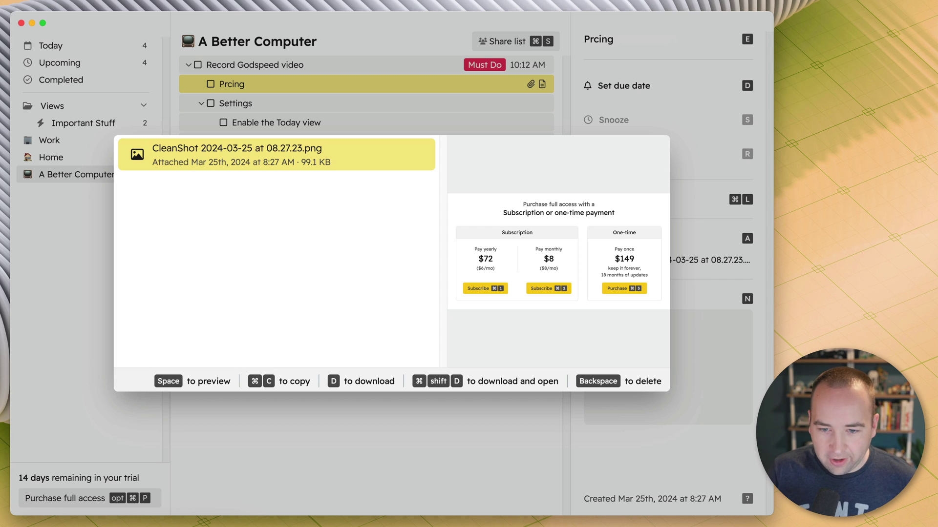
{"action": "key", "text": "space"}
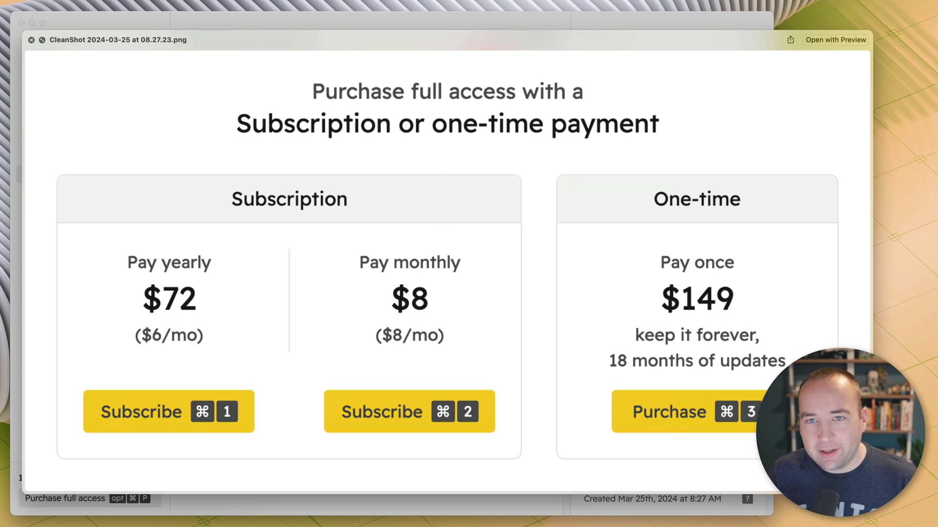
{"action": "key", "text": "space"}
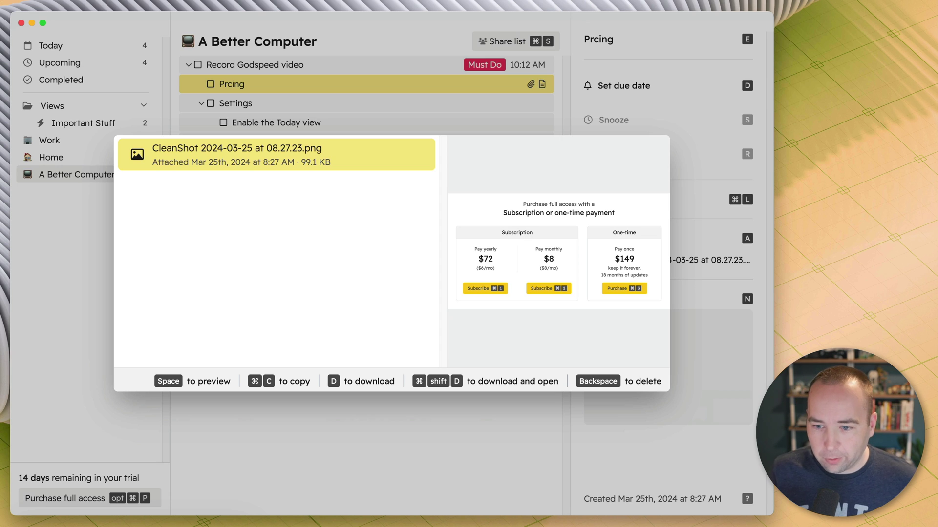
{"action": "key", "text": "Escape"}
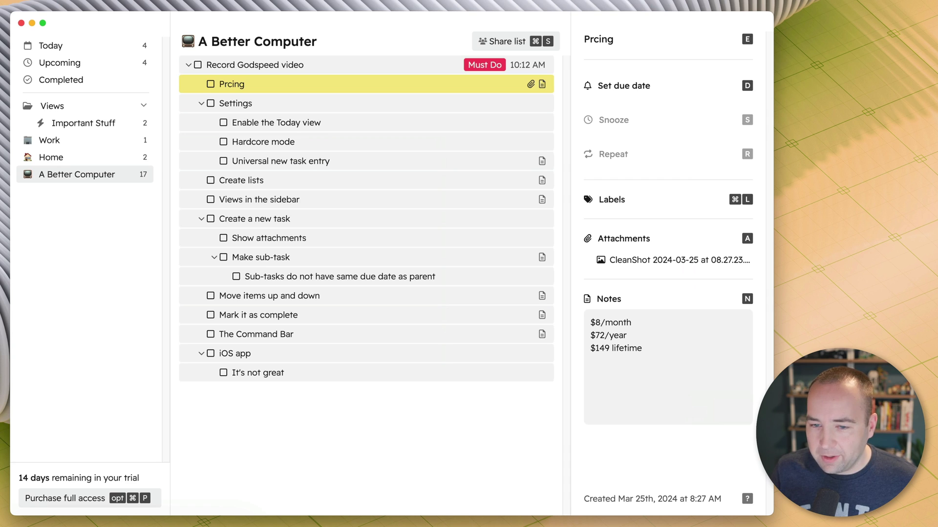
{"action": "key", "text": "BackSpace"}
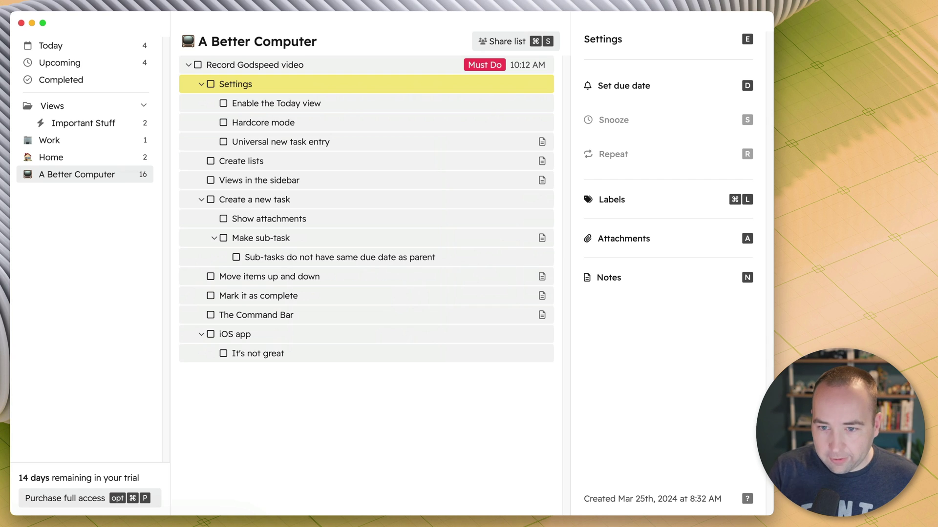
{"action": "key", "text": "super+comma"}
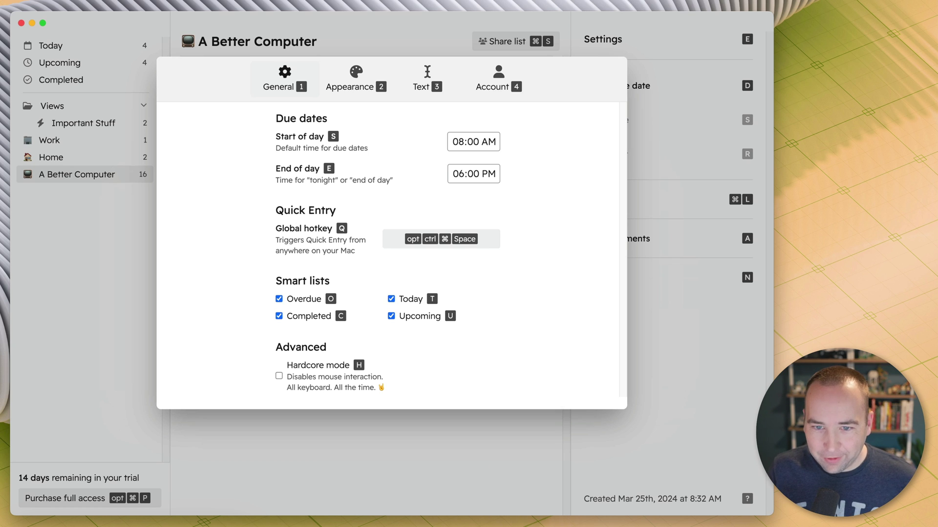
{"action": "key", "text": "2"}
{"action": "key", "text": "3"}
{"action": "key", "text": "4"}
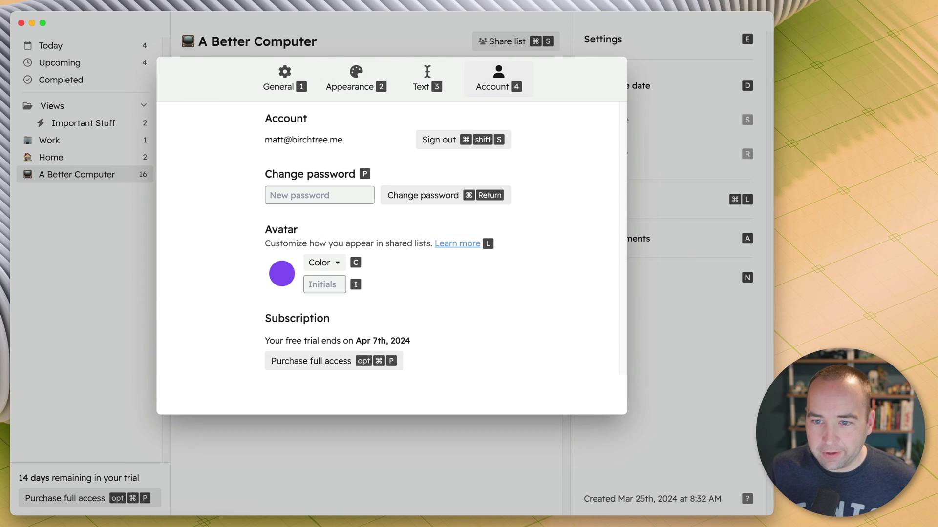
{"action": "key", "text": "1"}
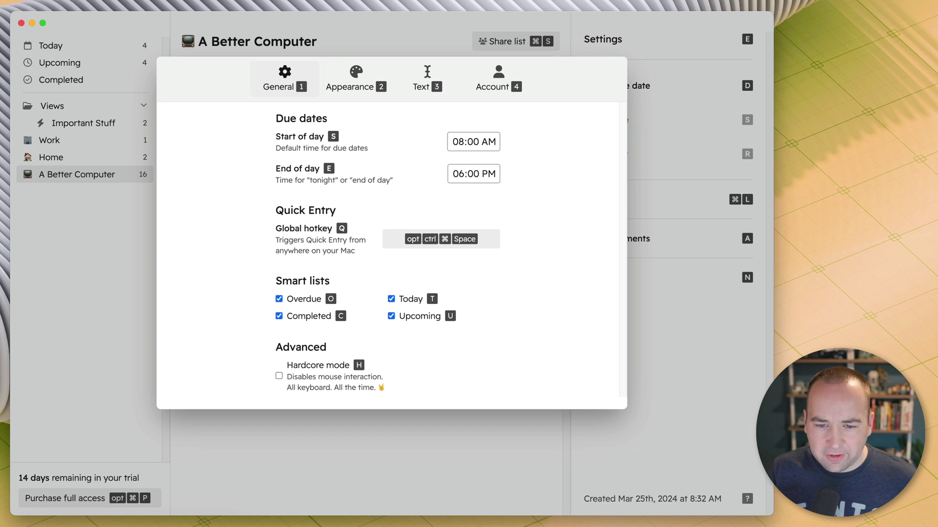
{"action": "key", "text": "ctrl+alt+super+space"}
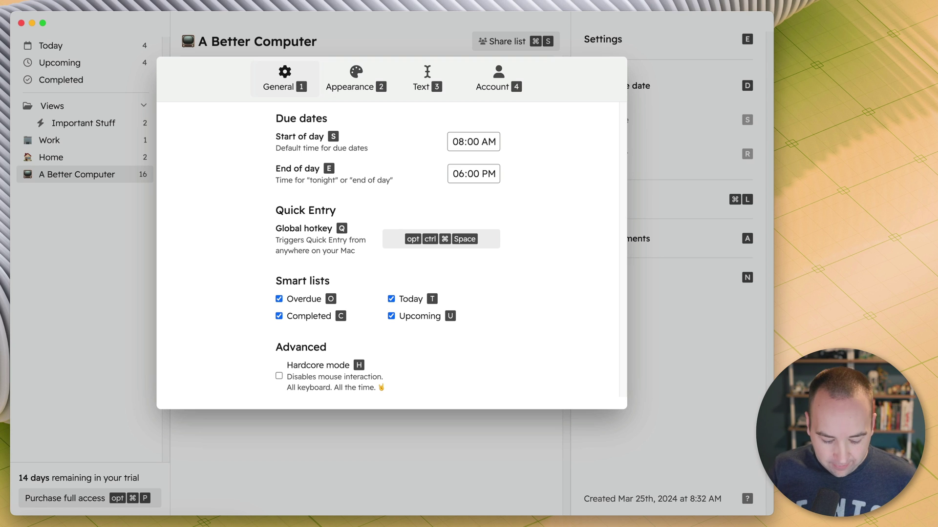
{"action": "key", "text": "t"}
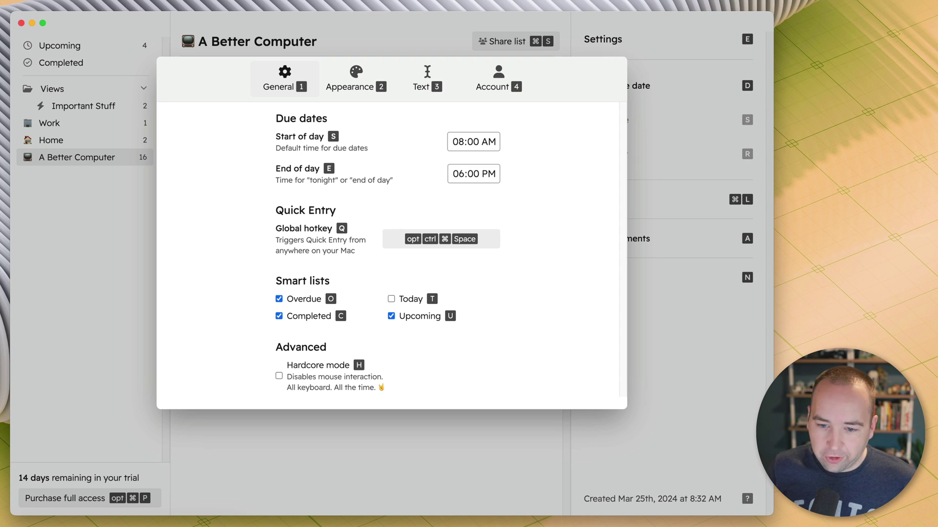
{"action": "key", "text": "t"}
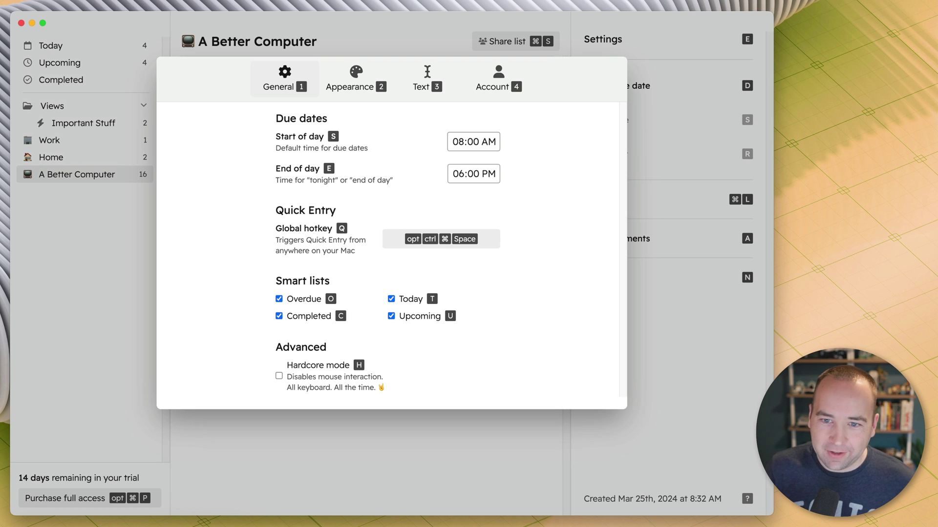
{"action": "key", "text": "2"}
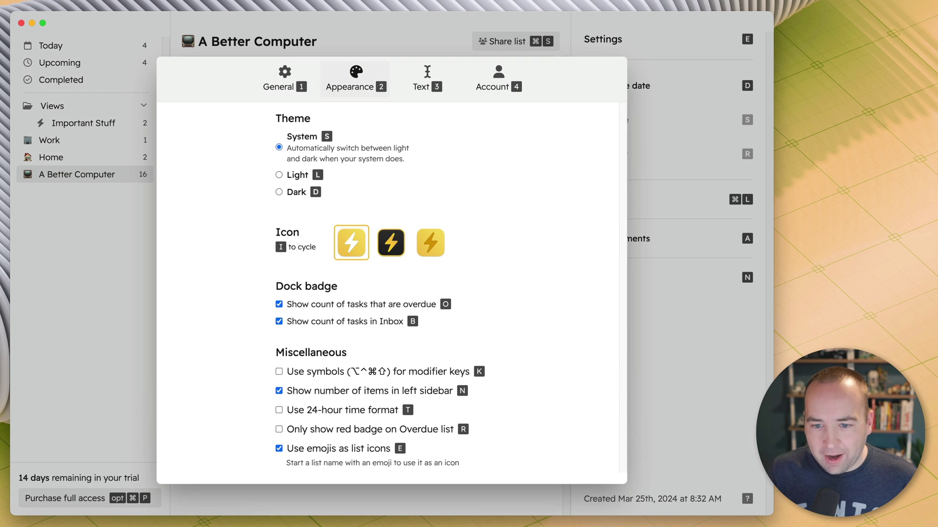
{"action": "key", "text": "3"}
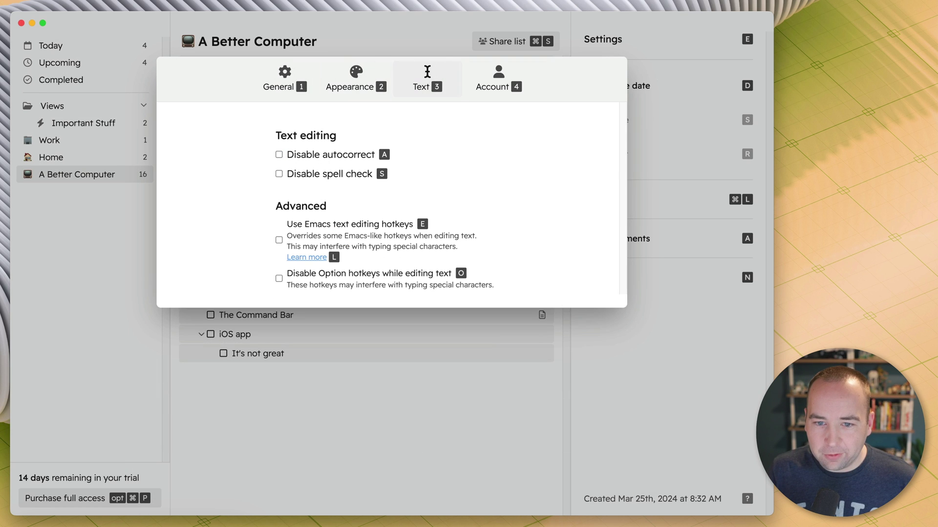
- Close settings and complete the Enable the Today view, Hardcore mode and Universal new task entry sub-tasks
{"action": "key", "text": "1"}
{"action": "key", "text": "Escape"}
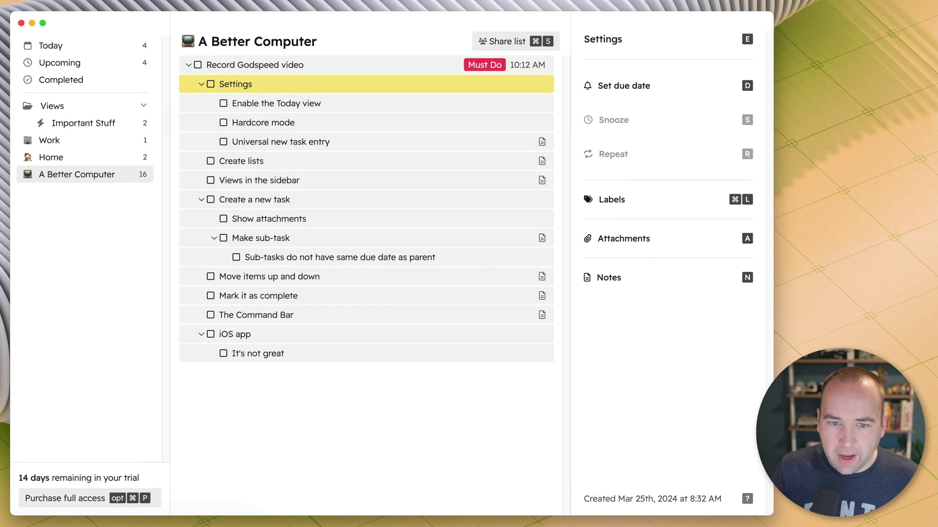
{"action": "key", "text": "Down"}
{"action": "key", "text": "c"}
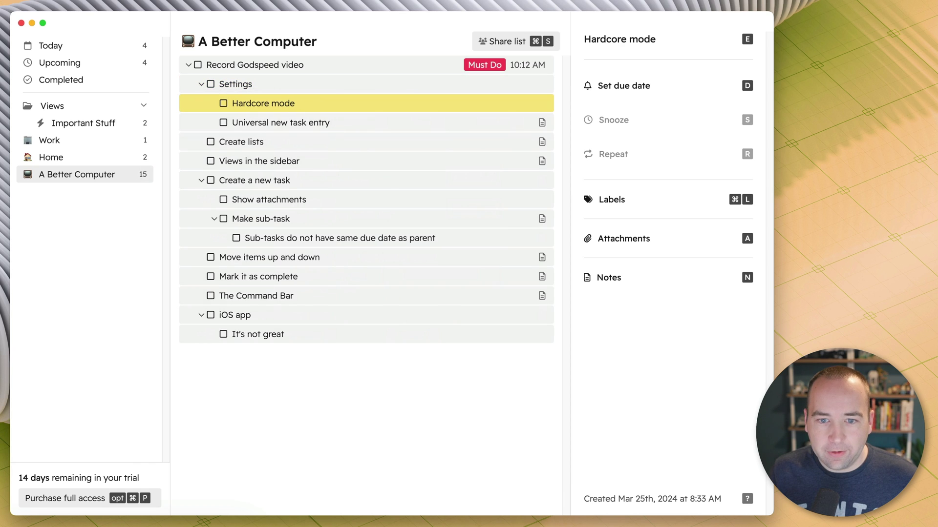
{"action": "key", "text": "c"}
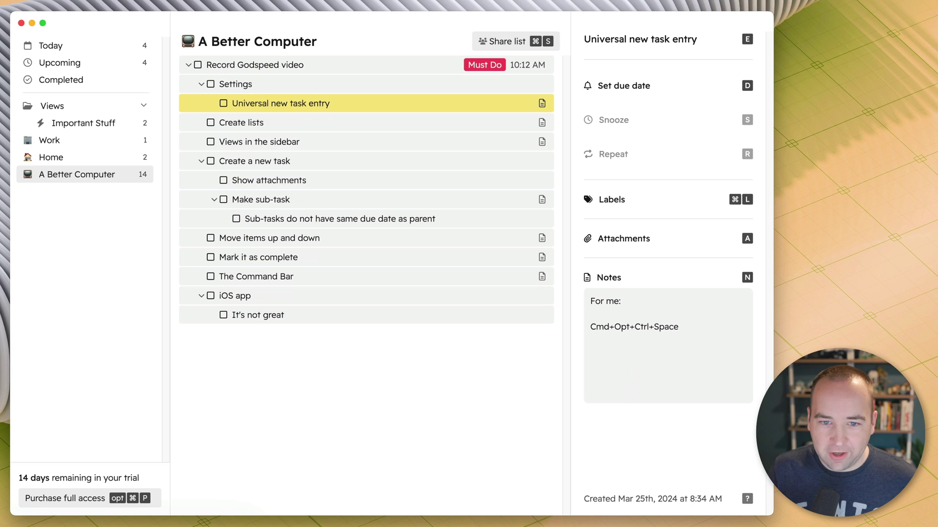
{"action": "key", "text": "c"}
- Complete the Settings parent task and collapse Record Godspeed video's sub-tasks
{"action": "key", "text": "Up"}
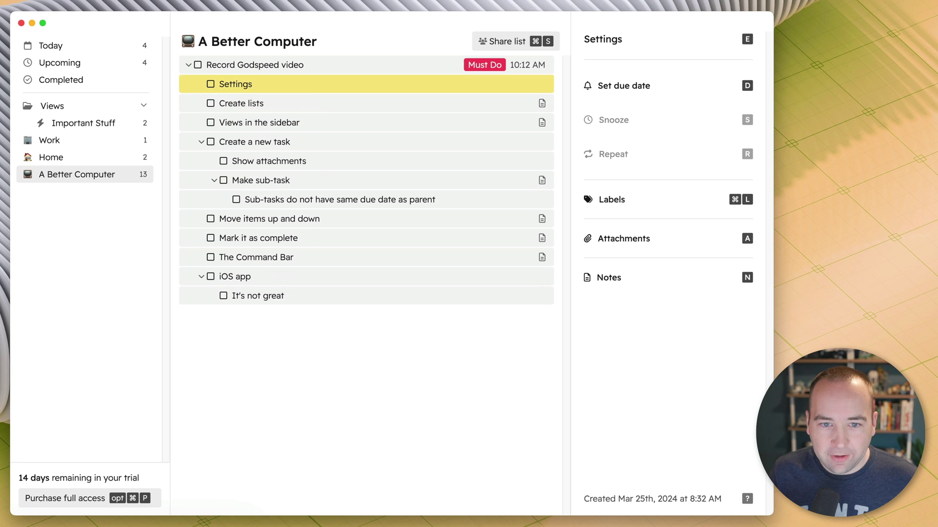
{"action": "key", "text": "c"}
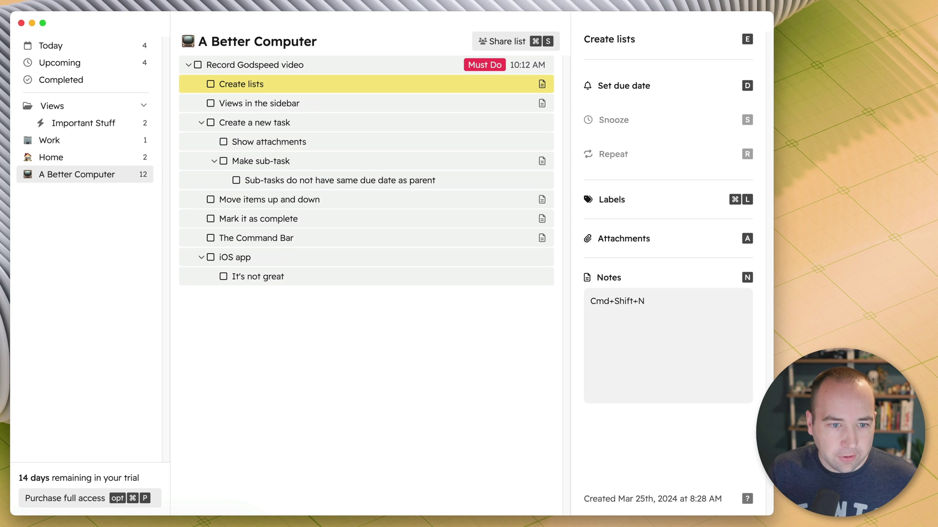
{"action": "key", "text": "Up"}
{"action": "key", "text": "Left"}
- Re-expand Record Godspeed video's sub-tasks, then step through the Work, Home and A Better Computer lists
{"action": "key", "text": "Right"}
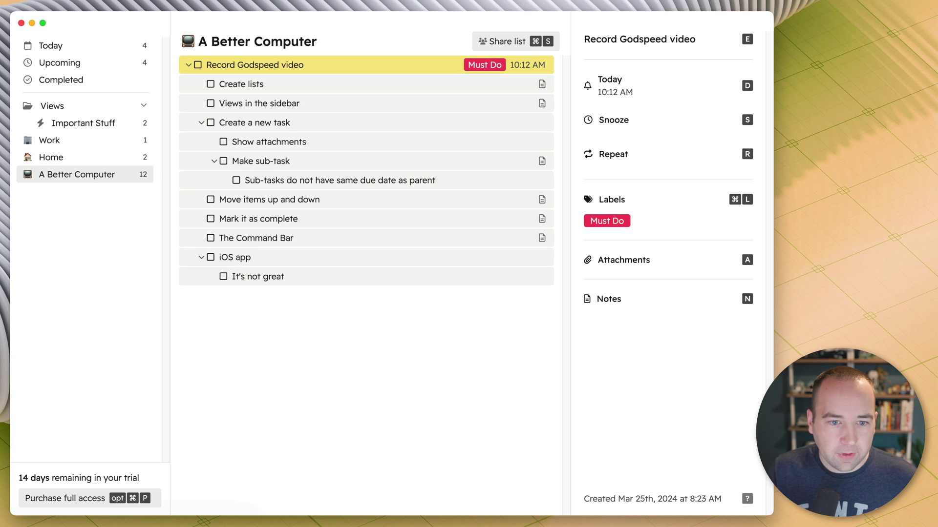
{"action": "left_click", "coordinate": [81, 108]}
{"action": "left_click", "coordinate": [65, 142]}
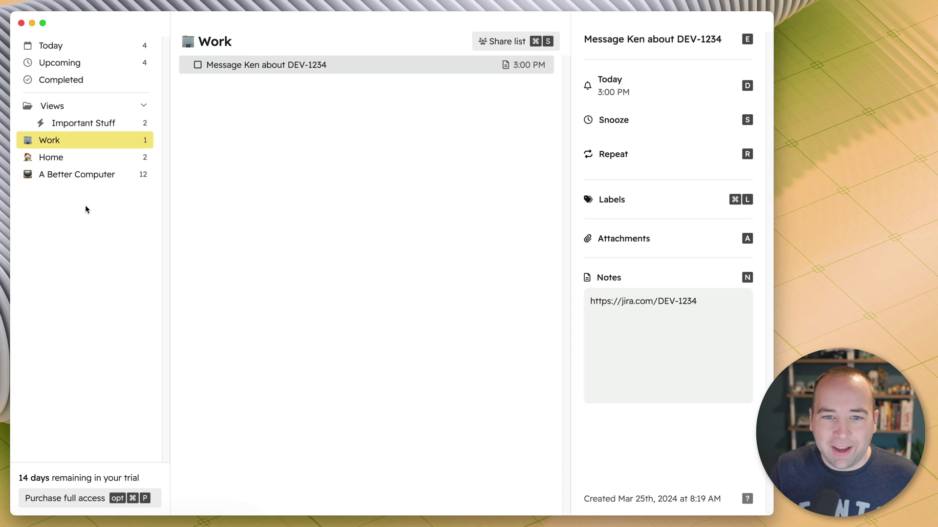
{"action": "key", "text": "Down"}
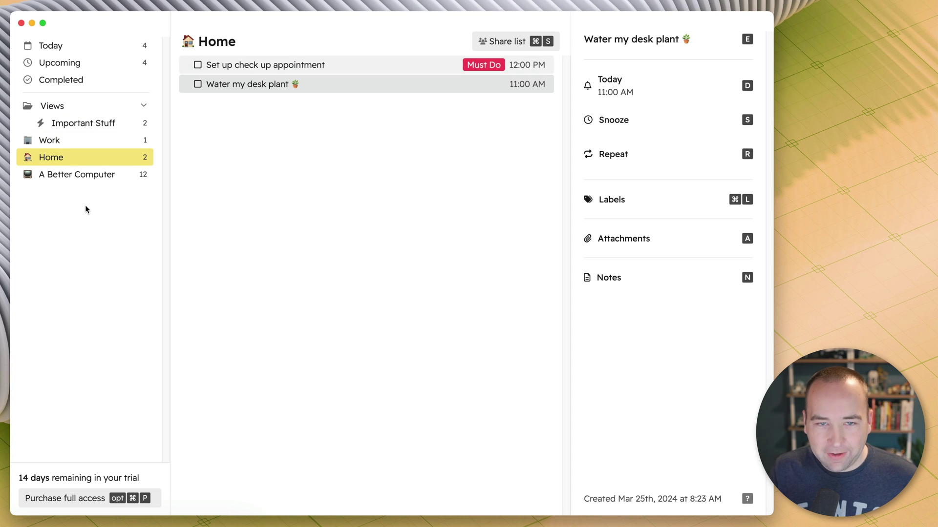
{"action": "key", "text": "Down"}
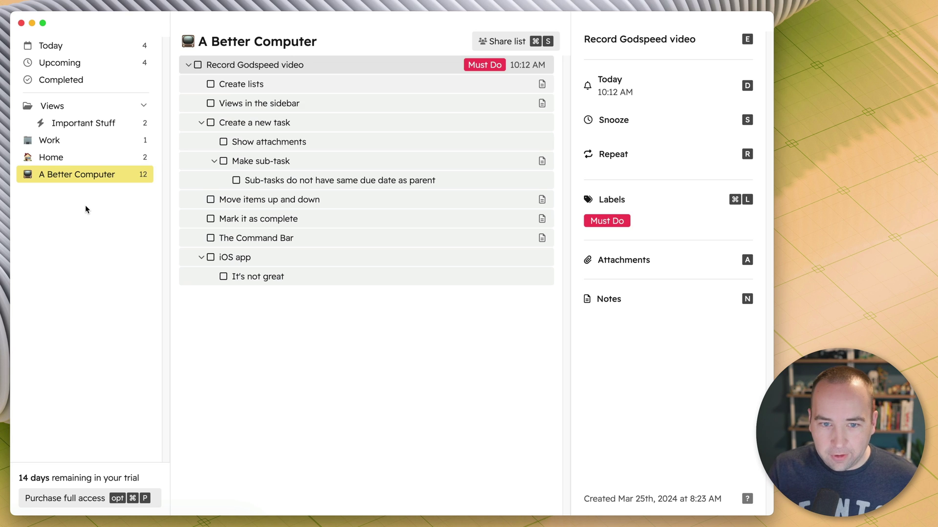
{"action": "key", "text": "super+shift+n"}
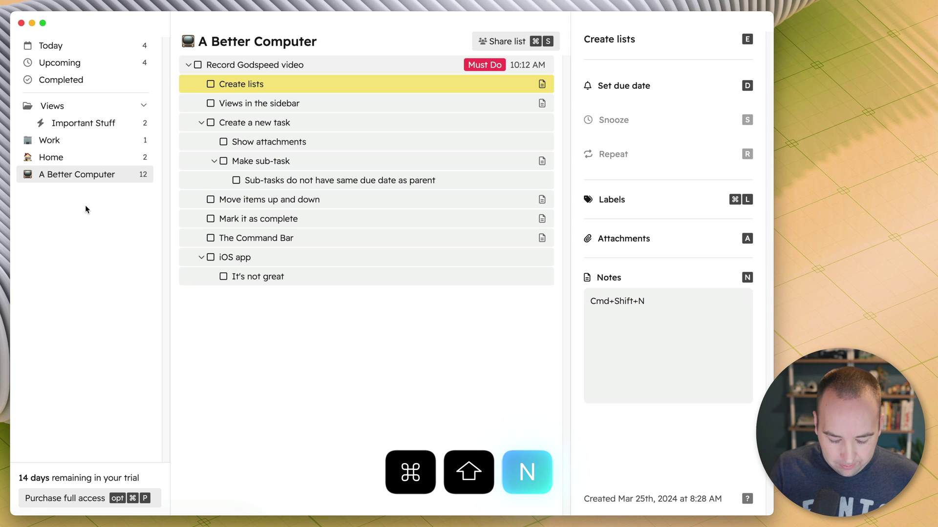
- Create a new list titled 'Shopping' with the shopping-cart emoji
{"action": "key", "text": "super+shift+n"}
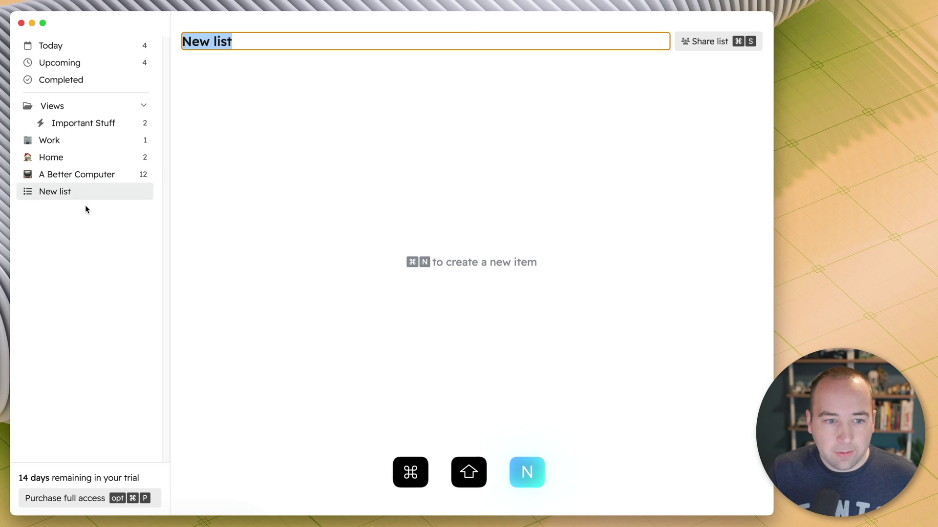
{"action": "type", "text": ":shopping"}
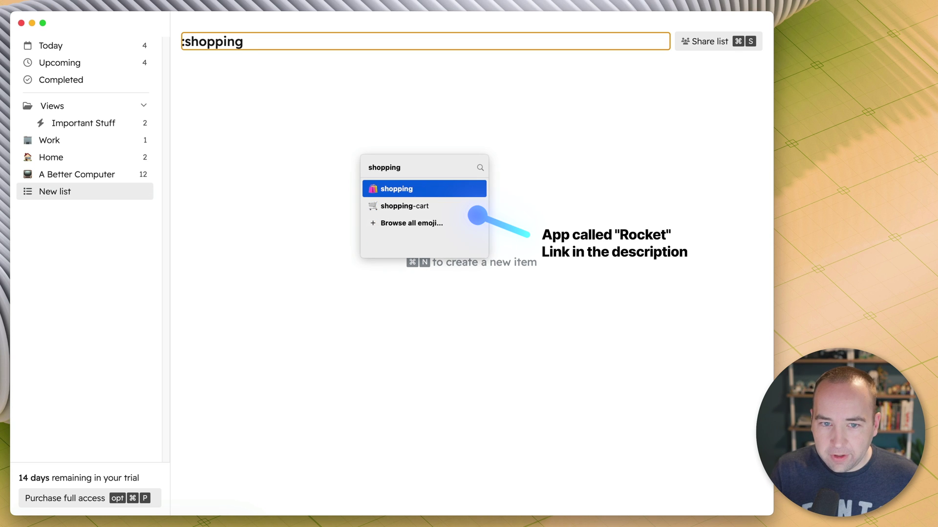
{"action": "key", "text": "Down"}
{"action": "key", "text": "Return"}
{"action": "type", "text": "Sho"}
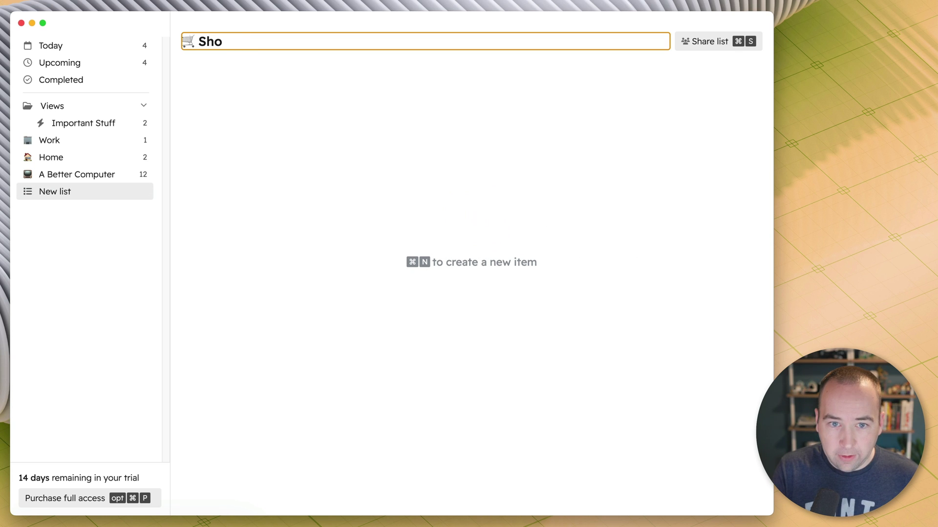
{"action": "type", "text": "pping"}
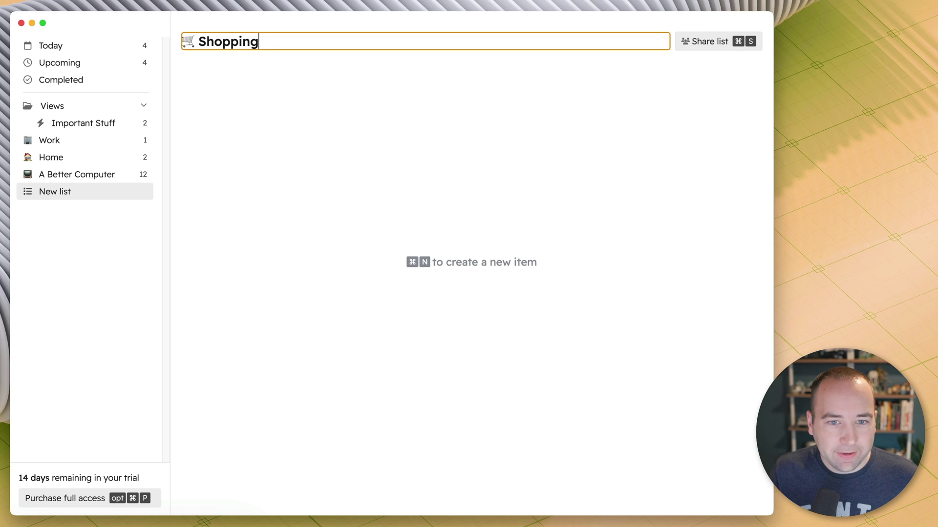
{"action": "key", "text": "Return"}
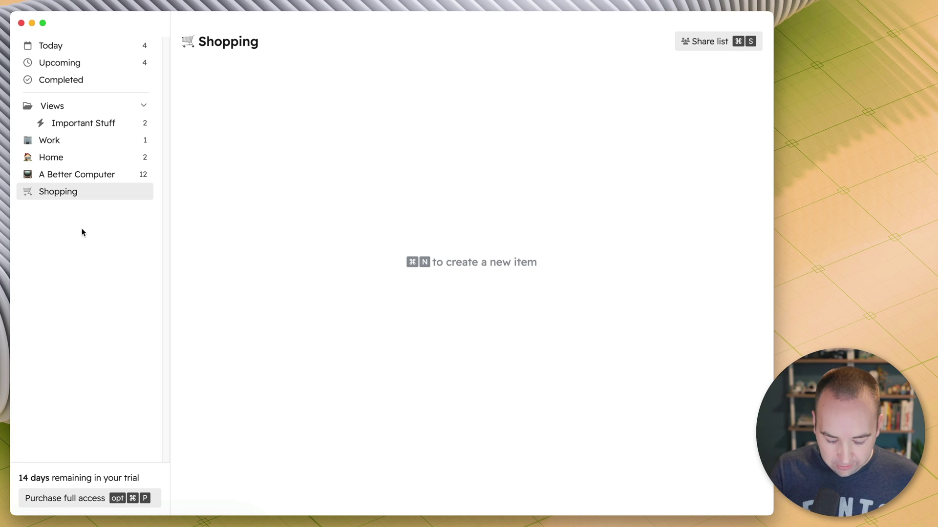
- Add an 'iPad Air' task to the Shopping list
{"action": "key", "text": "super+n"}
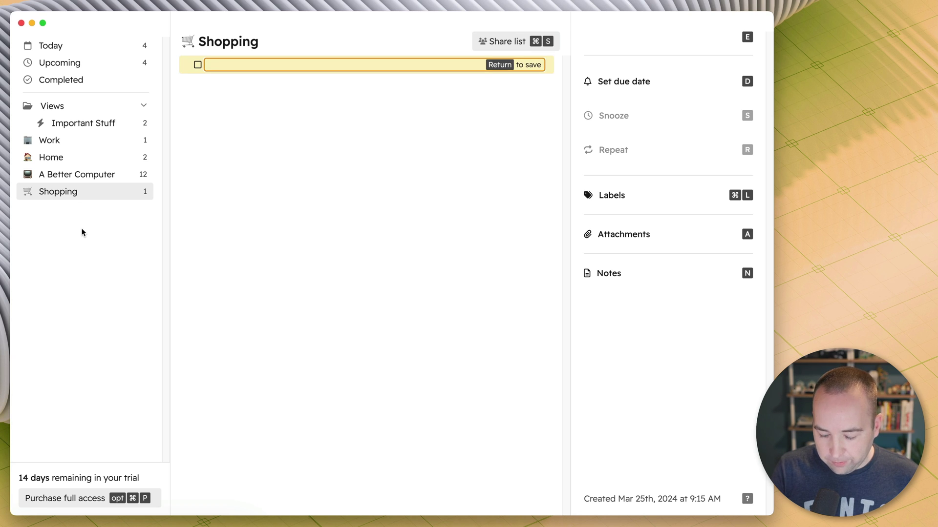
{"action": "type", "text": "iPad"}
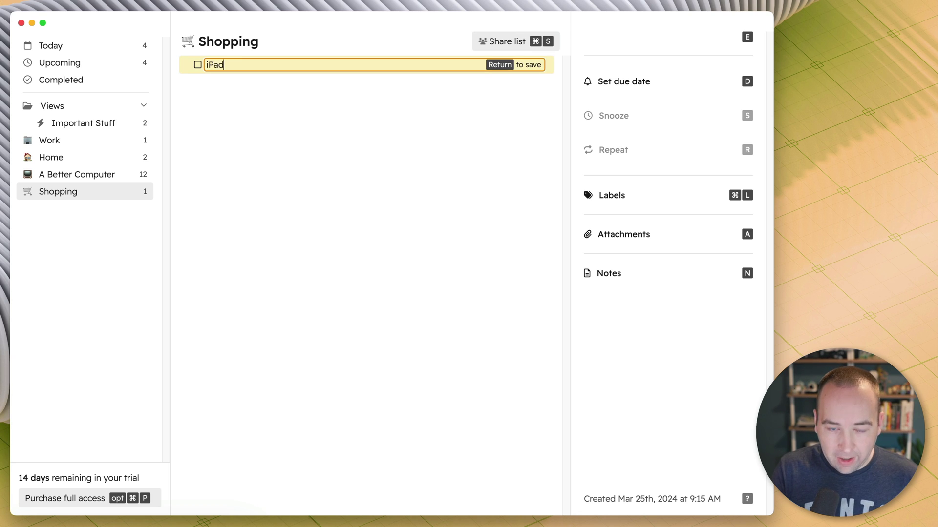
{"action": "type", "text": " Air"}
{"action": "key", "text": "Return"}
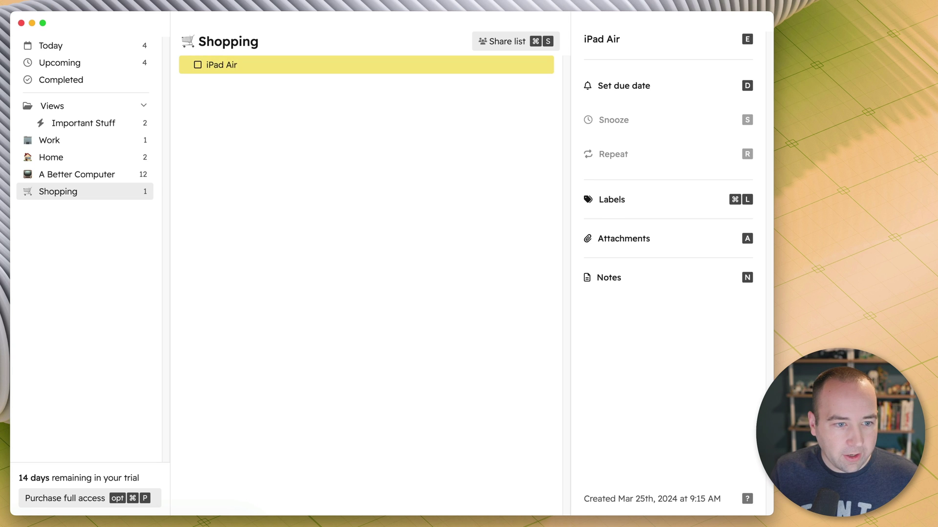
{"action": "key", "text": "super+Tab"}
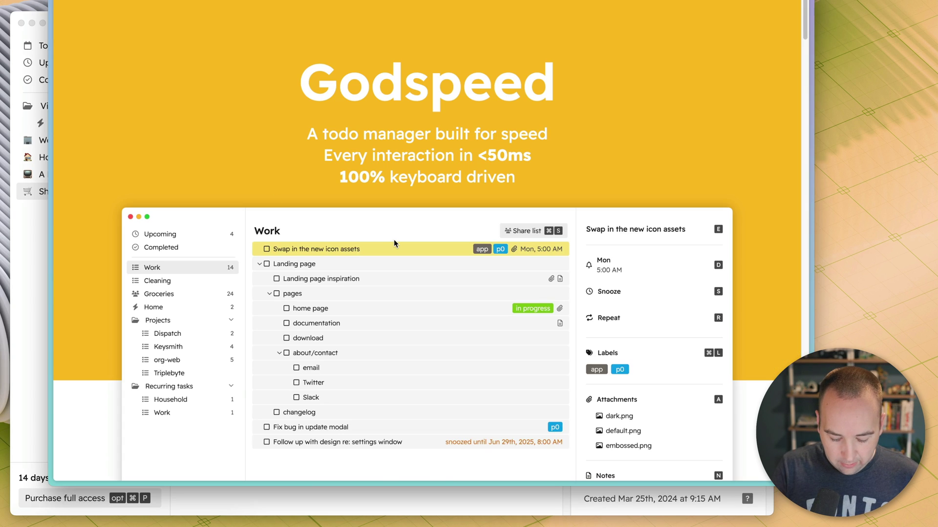
{"action": "key", "text": "super+l"}
{"action": "type", "text": "ipad air"}
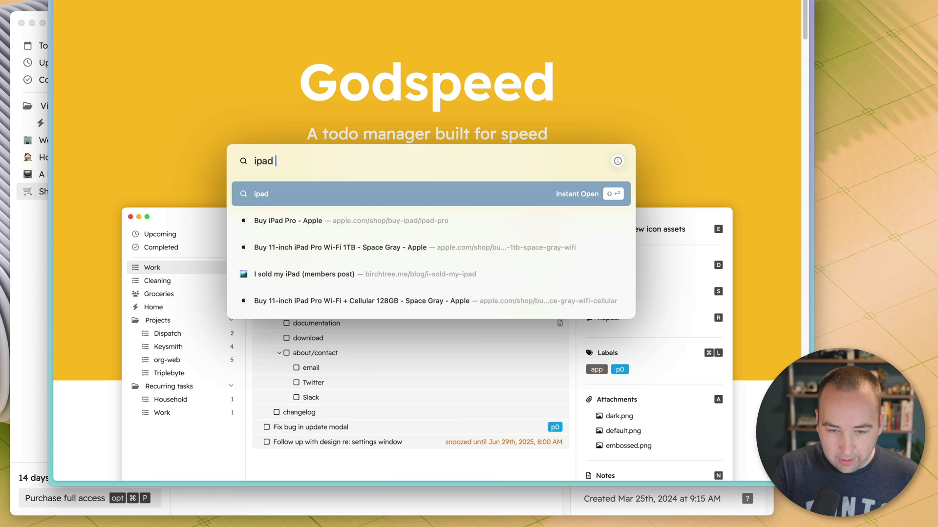
{"action": "key", "text": "Return"}
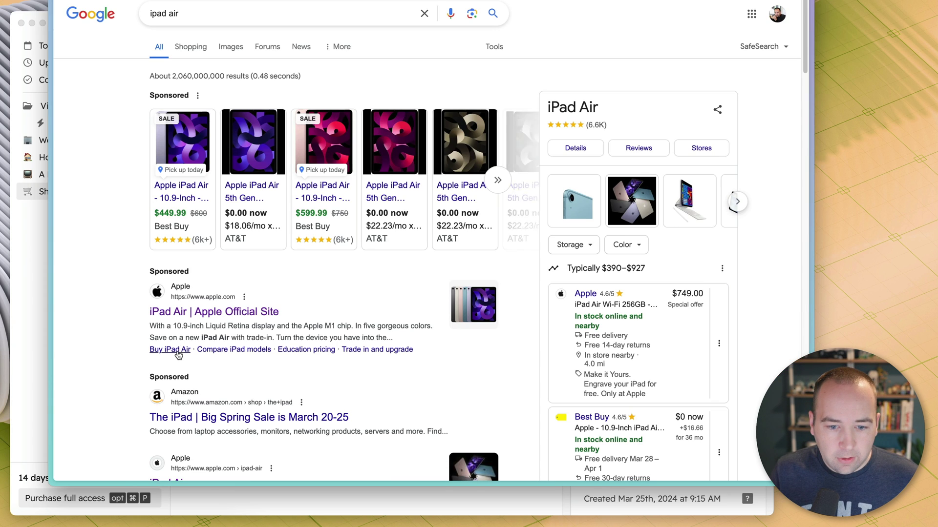
{"action": "left_click", "coordinate": [331, 322]}
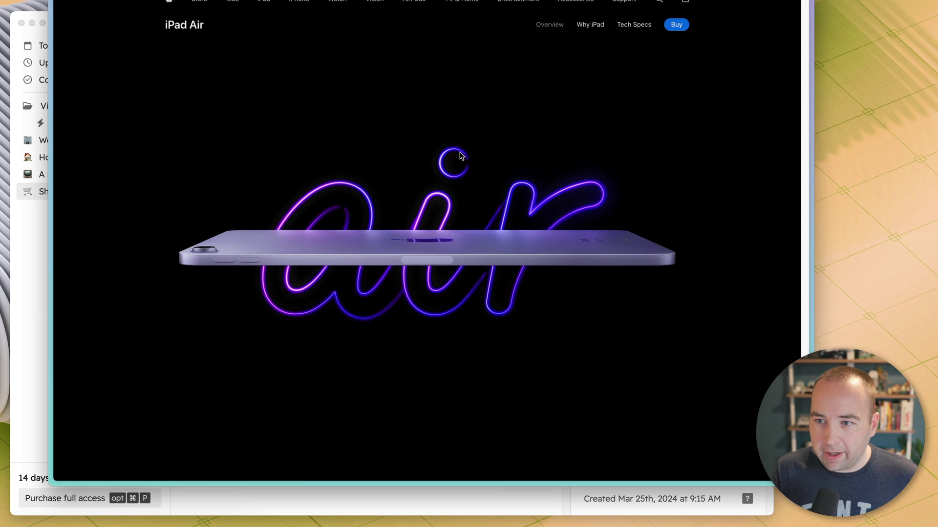
{"action": "key", "text": "super+shift+c"}
{"action": "key", "text": "super+w"}
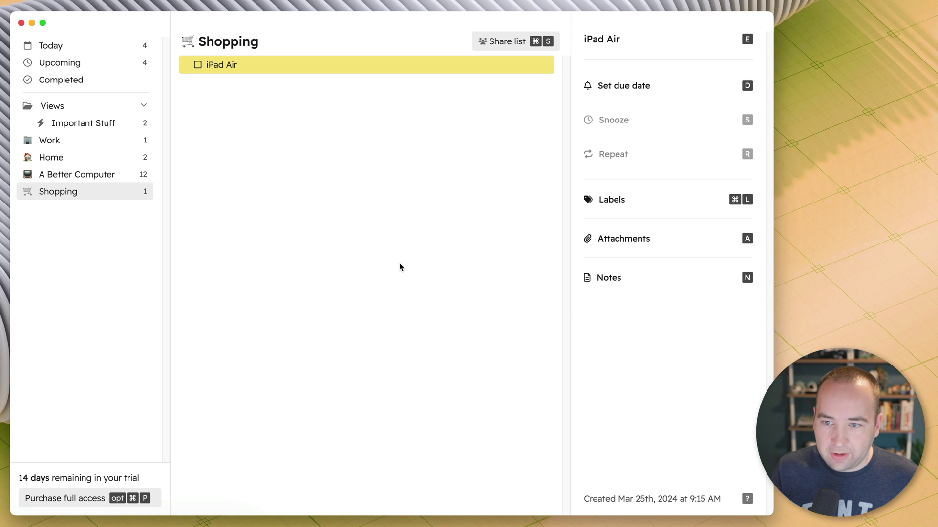
{"action": "key", "text": "super+v"}
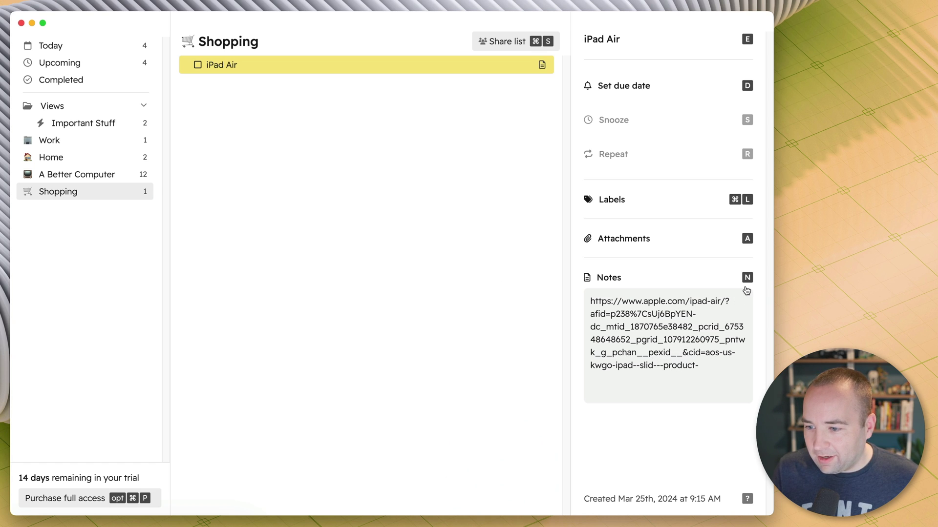
{"action": "left_click", "coordinate": [728, 347]}
{"action": "left_click_drag", "start_coordinate": [457, 217], "coordinate": [355, 191]}
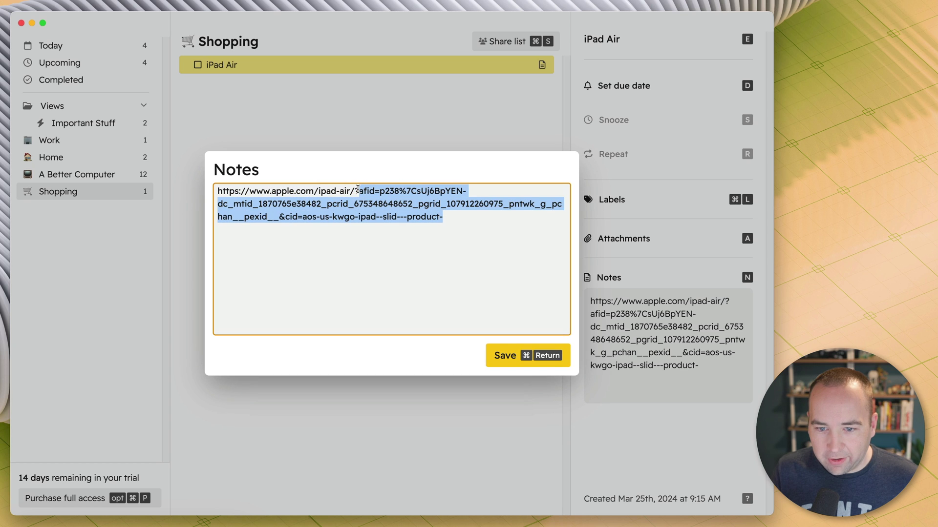
{"action": "key", "text": "BackSpace"}
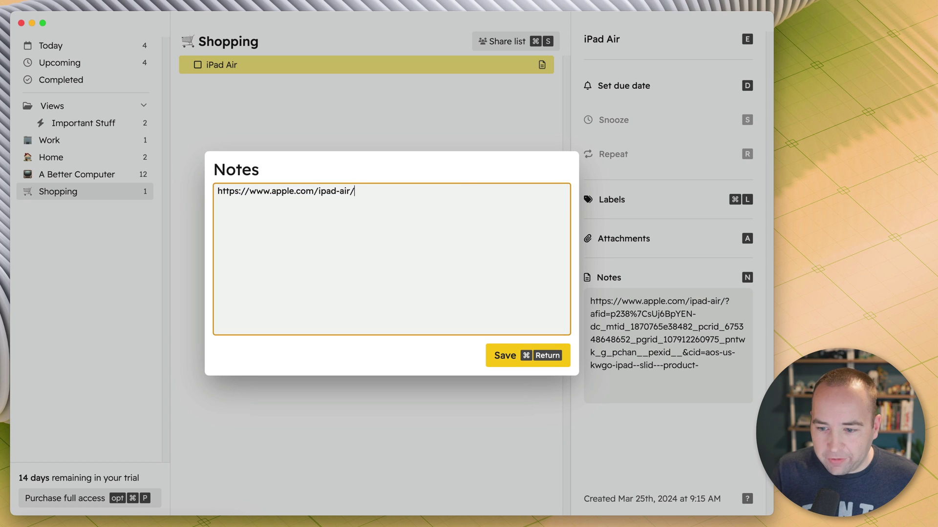
{"action": "key", "text": "super+Return"}
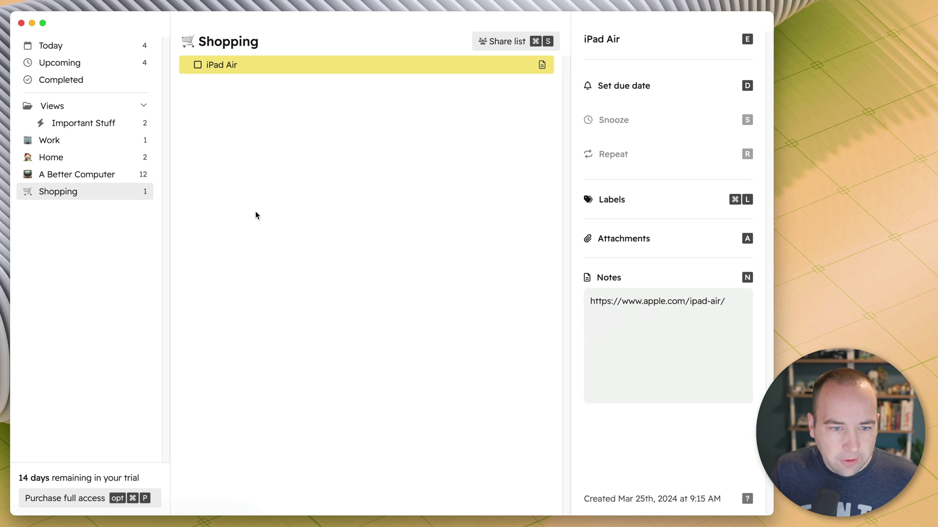
- Select the A Better Computer list and complete its Create lists task
{"action": "key", "text": "alt+Up"}
{"action": "key", "text": "alt+Up"}
{"action": "key", "text": "alt+Up"}
{"action": "key", "text": "alt+Up"}
{"action": "key", "text": "alt+Down"}
{"action": "key", "text": "alt+Down"}
{"action": "key", "text": "alt+Down"}
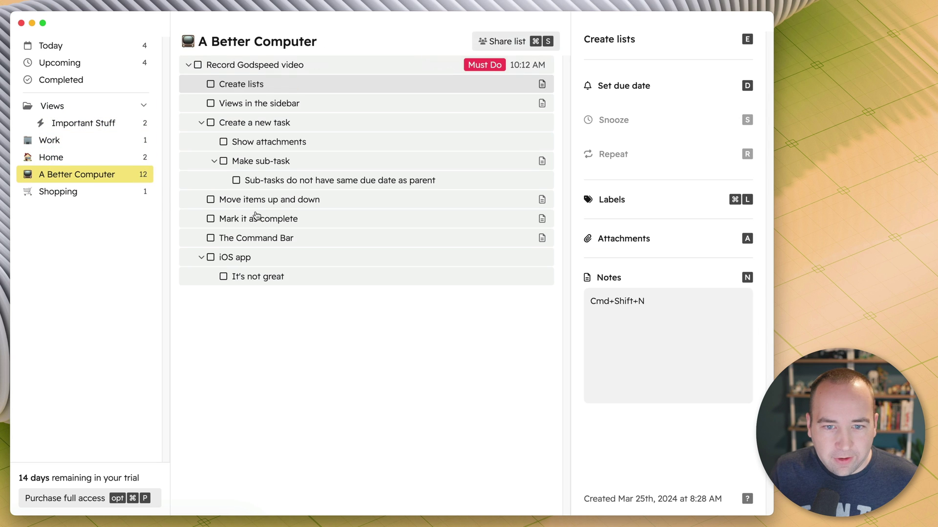
{"action": "key", "text": "Tab"}
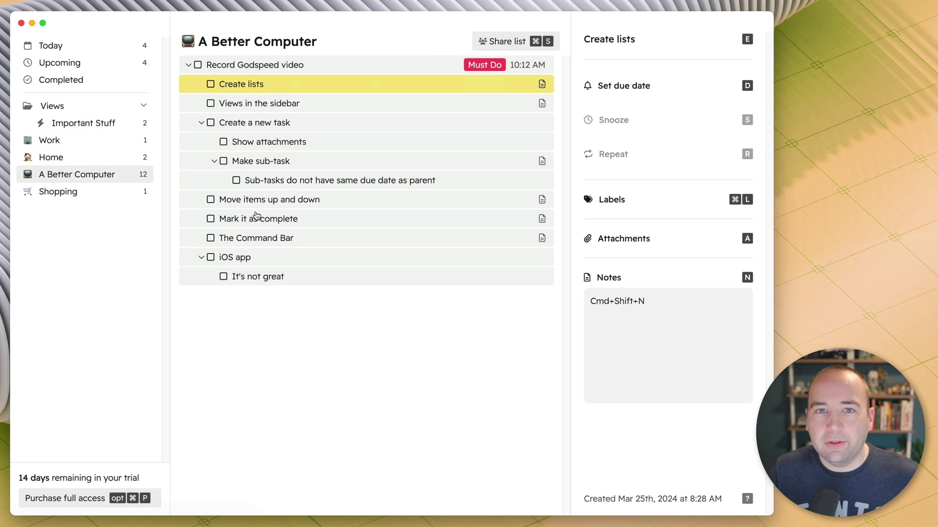
{"action": "key", "text": "Up"}
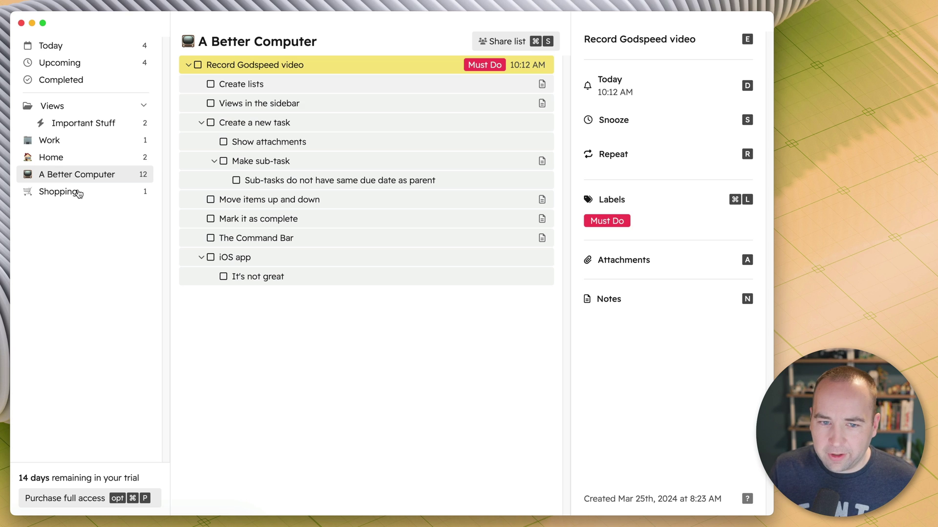
{"action": "left_click", "coordinate": [211, 85]}
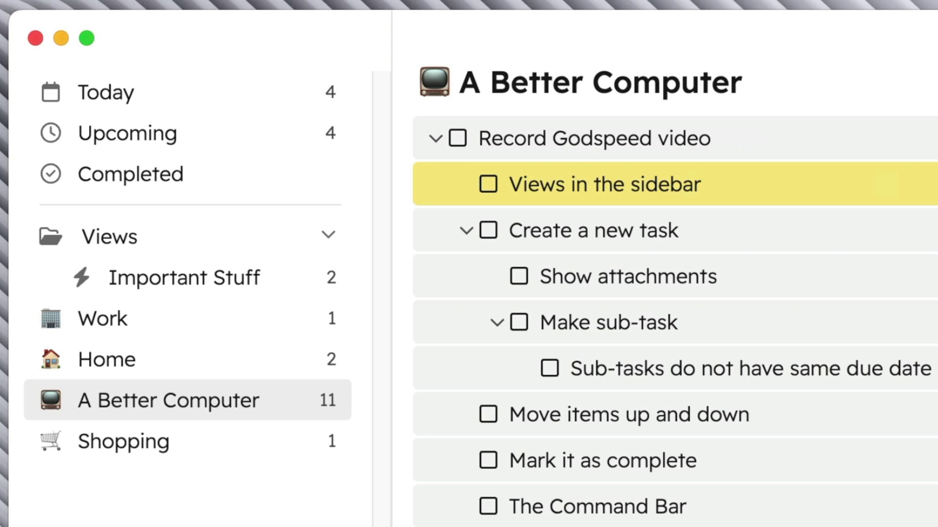
- Jump to Today with Cmd+1, return to A Better Computer with Cmd+7, and complete 'Views in the sidebar'
{"action": "key", "text": "super"}
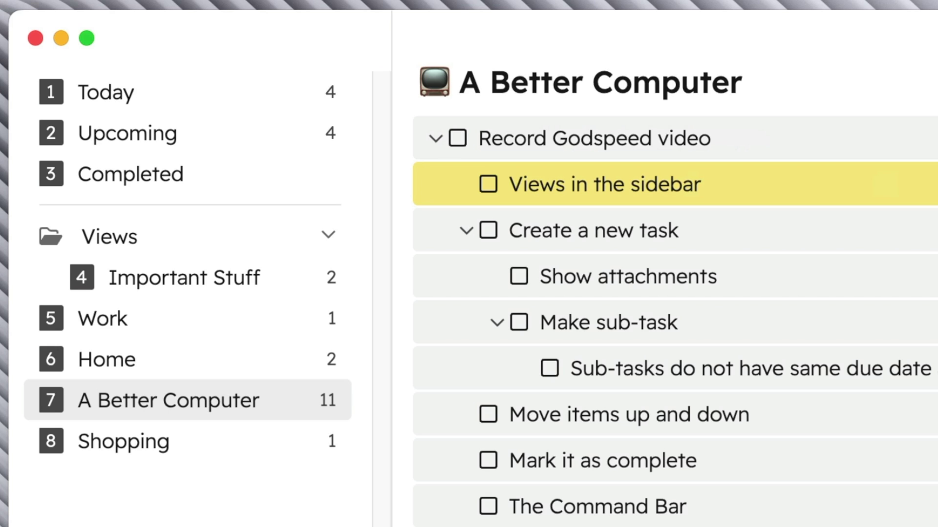
{"action": "key", "text": "super+1"}
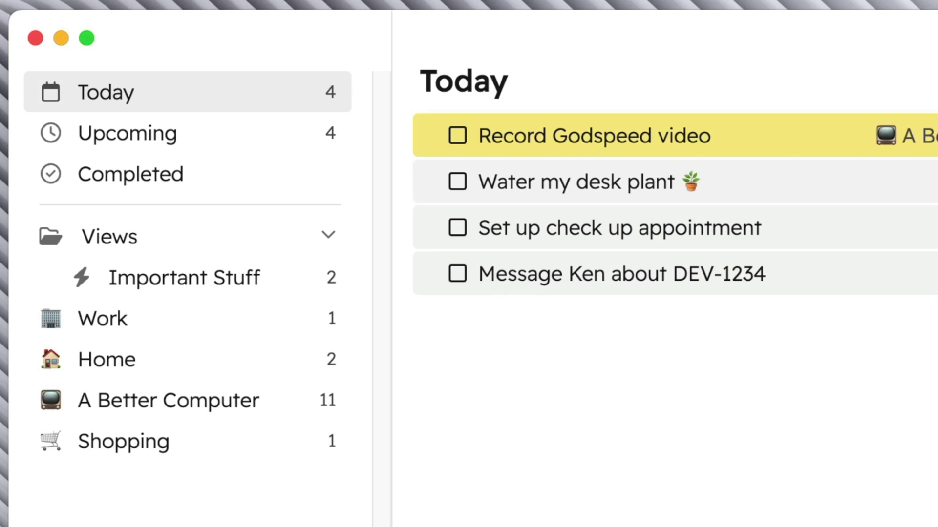
{"action": "key", "text": "super"}
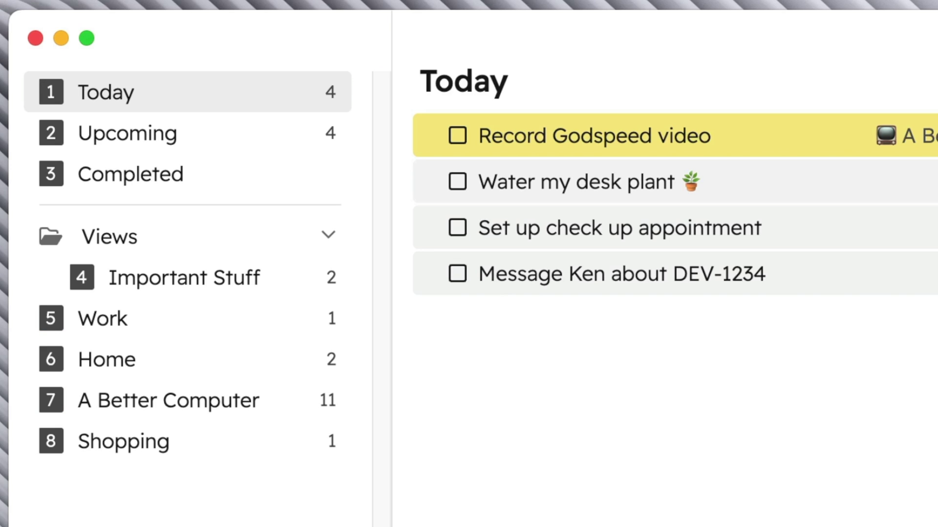
{"action": "key", "text": "super+7"}
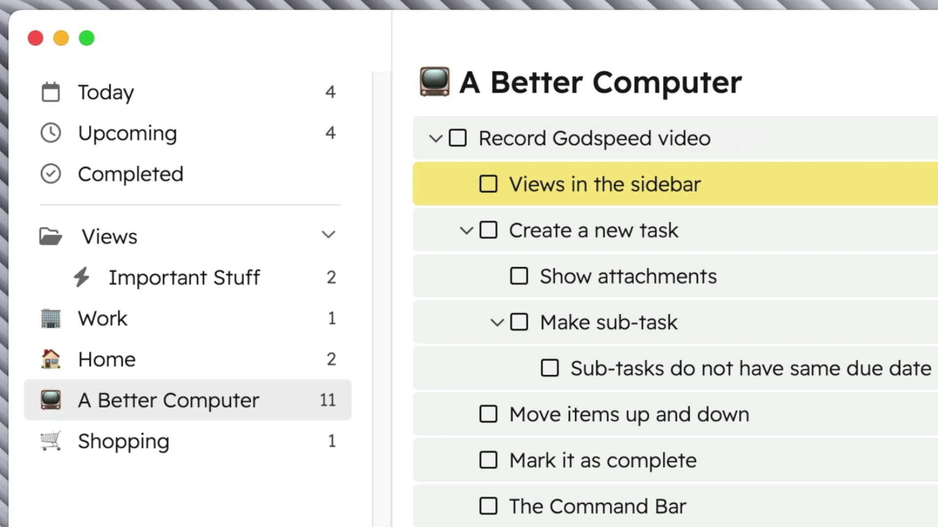
{"action": "key", "text": "super+Return"}
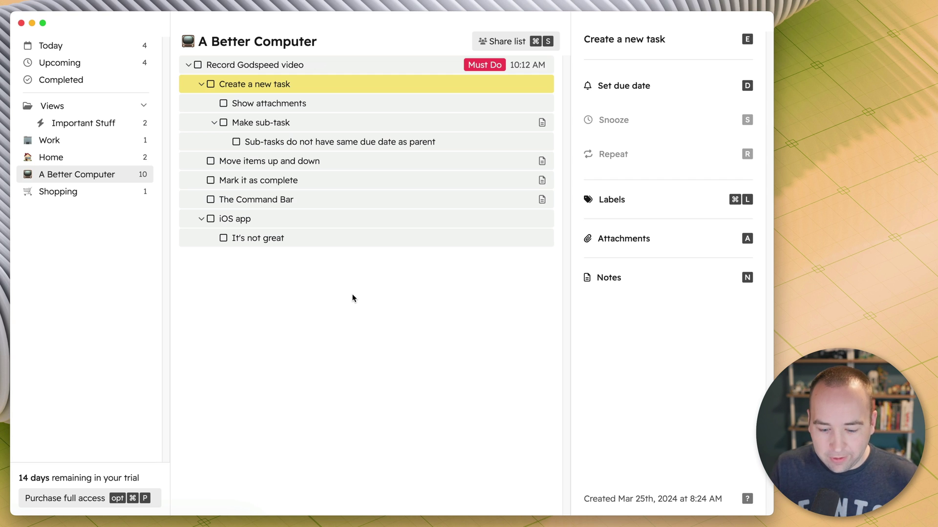
- Add a task named 'New thing' to A Better Computer
{"action": "key", "text": "super+n"}
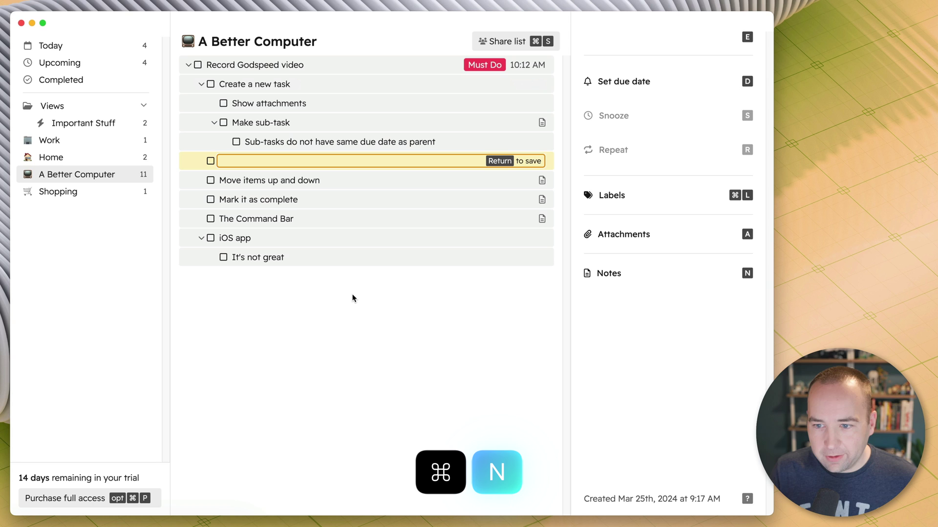
{"action": "type", "text": "New thing"}
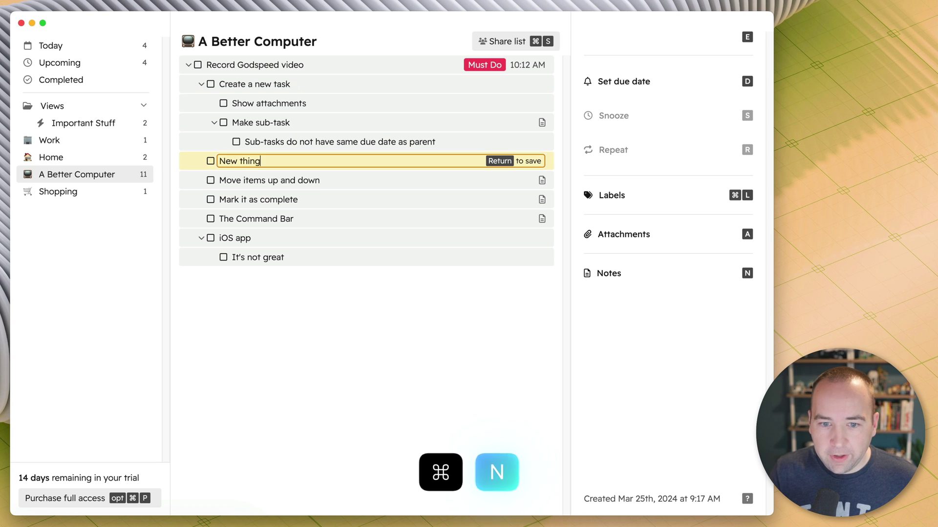
{"action": "key", "text": "Return"}
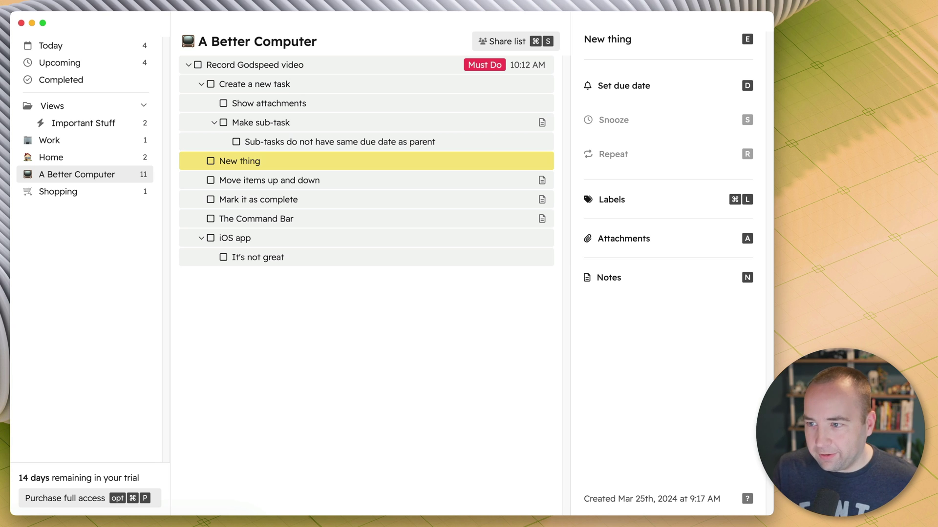
- Set New thing's due date to today at 4:00 PM
{"action": "key", "text": "d"}
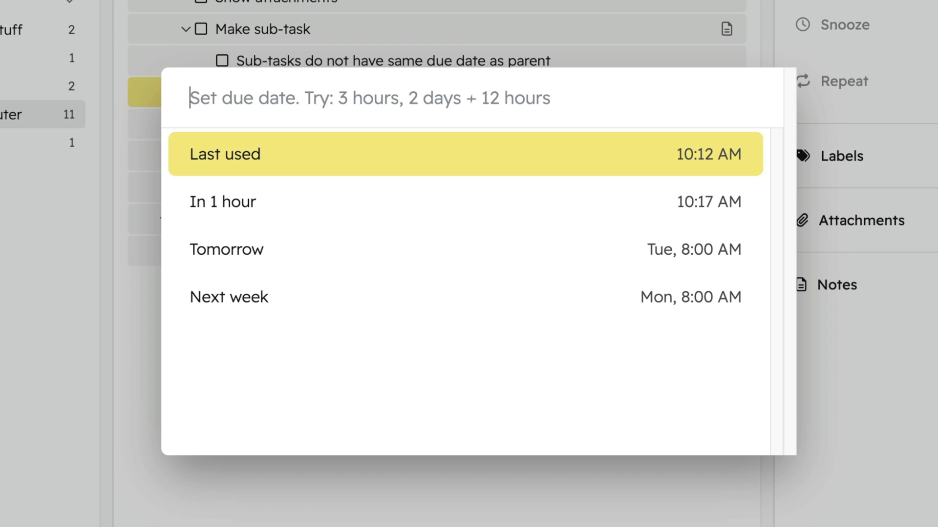
{"action": "type", "text": "in"}
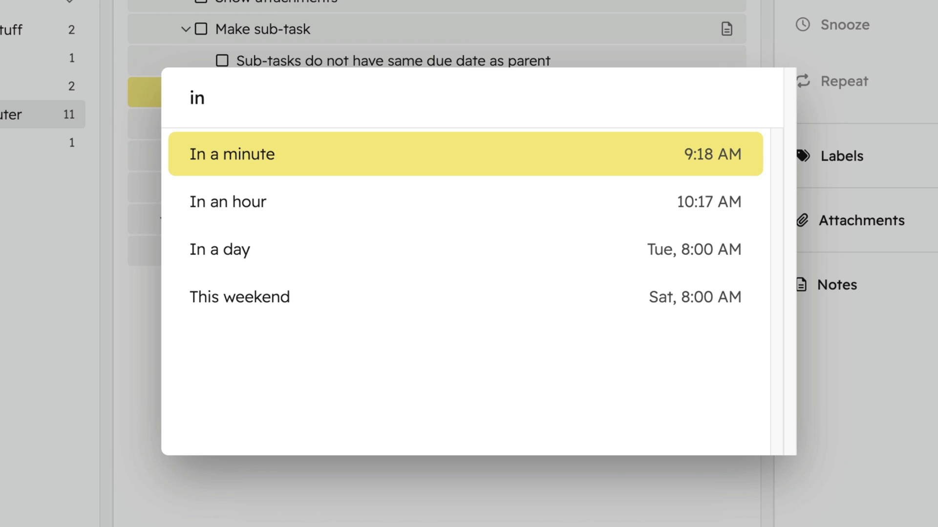
{"action": "type", "text": " 74minute"}
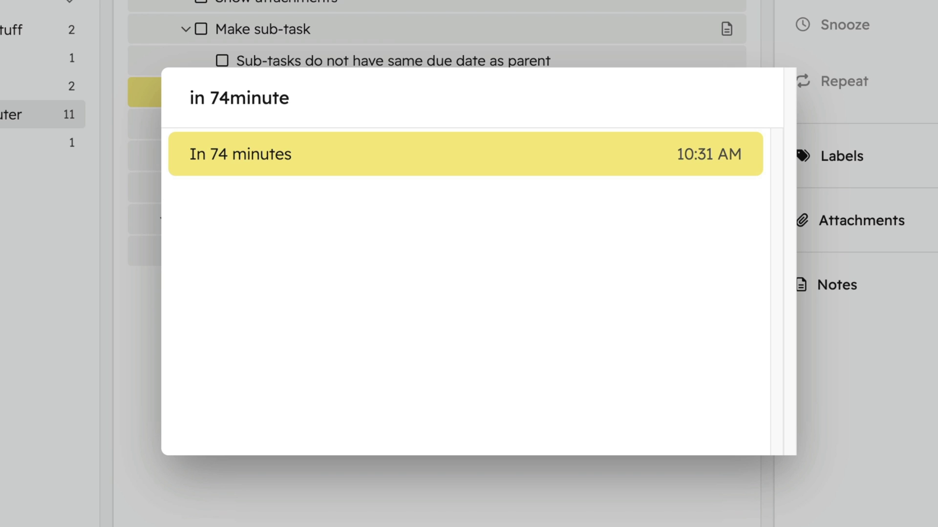
{"action": "key", "text": "ctrl+a"}
{"action": "key", "text": "BackSpace"}
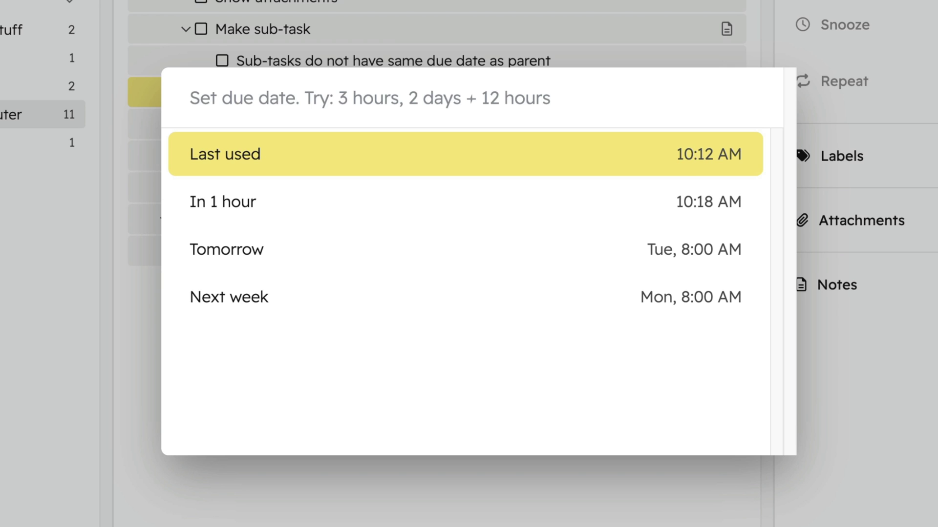
{"action": "type", "text": "tomorrow"}
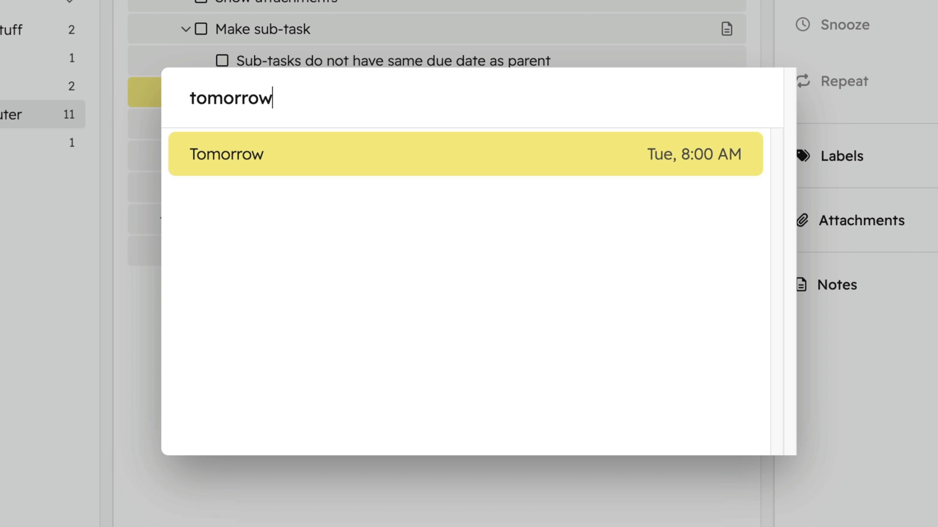
{"action": "type", "text": " noon"}
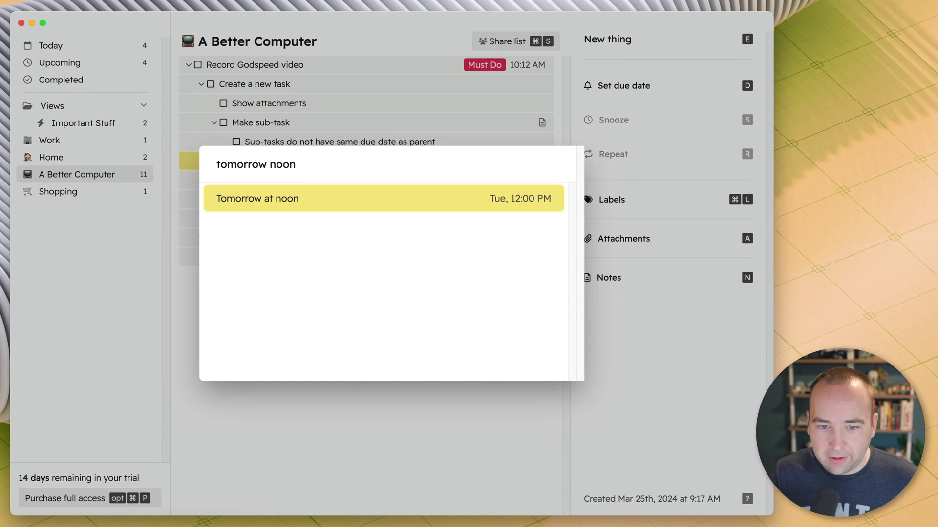
{"action": "key", "text": "Return"}
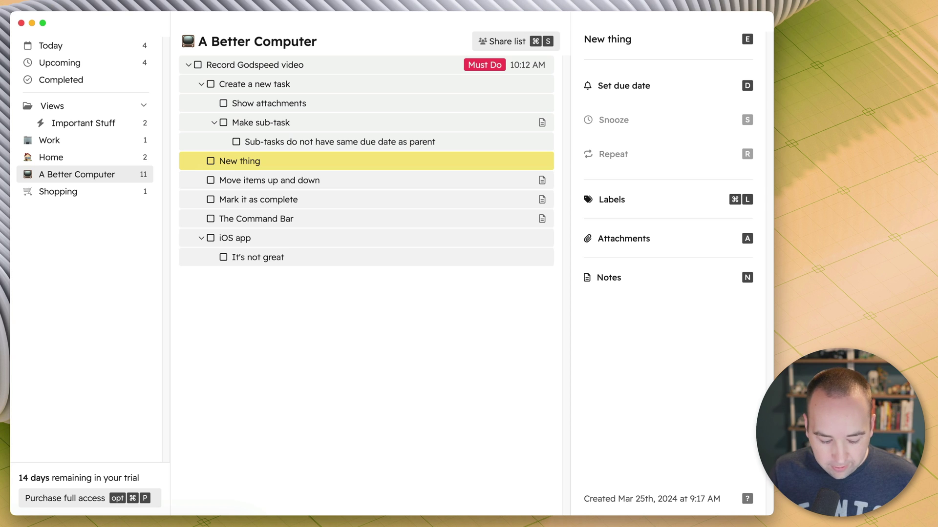
{"action": "type", "text": "dto"}
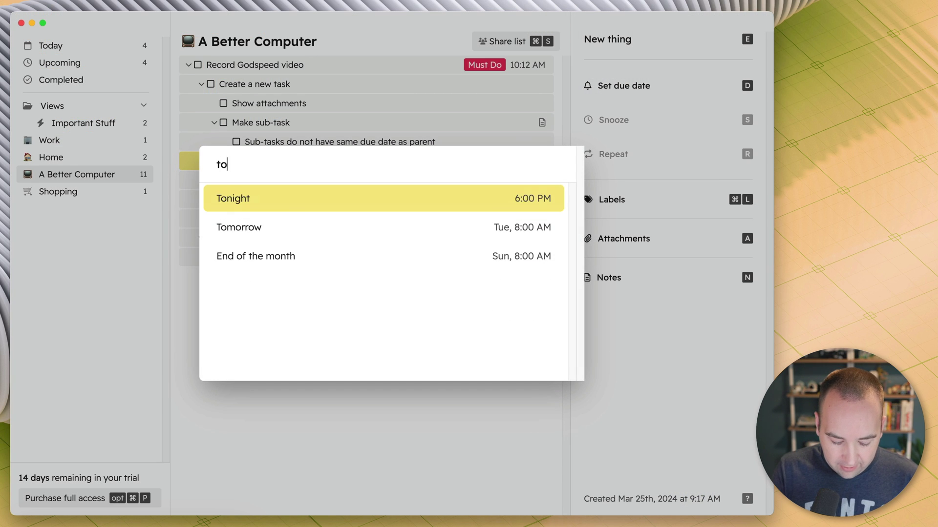
{"action": "type", "text": "day 4pm"}
{"action": "key", "text": "Return"}
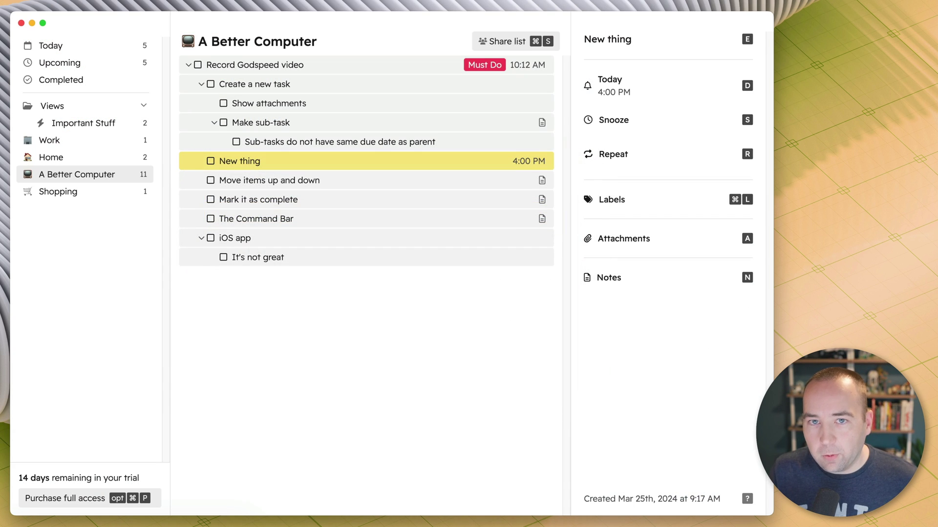
{"action": "key", "text": "s"}
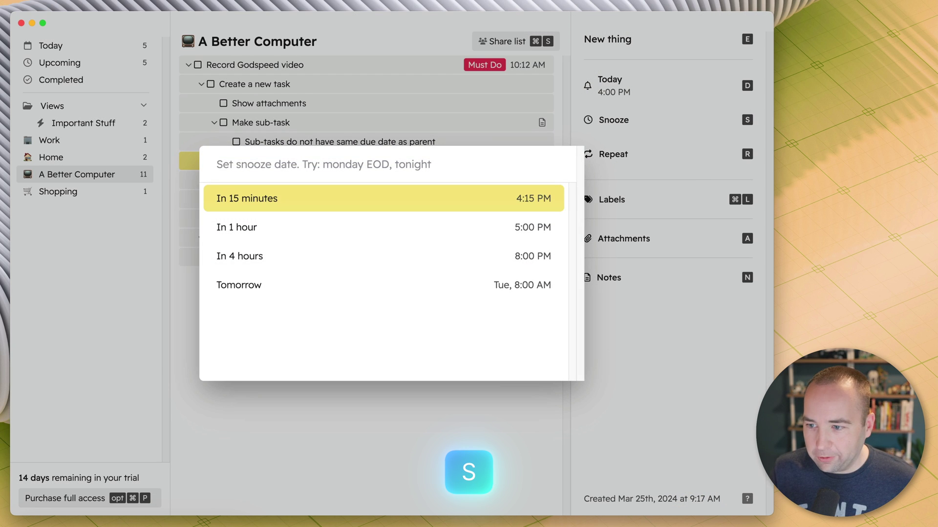
{"action": "key", "text": "Escape"}
{"action": "key", "text": "r"}
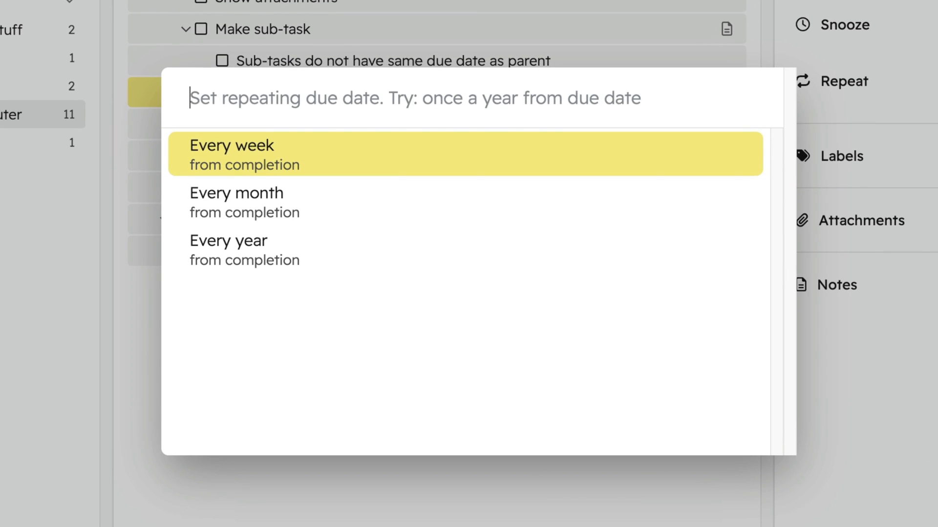
{"action": "type", "text": "mondays"}
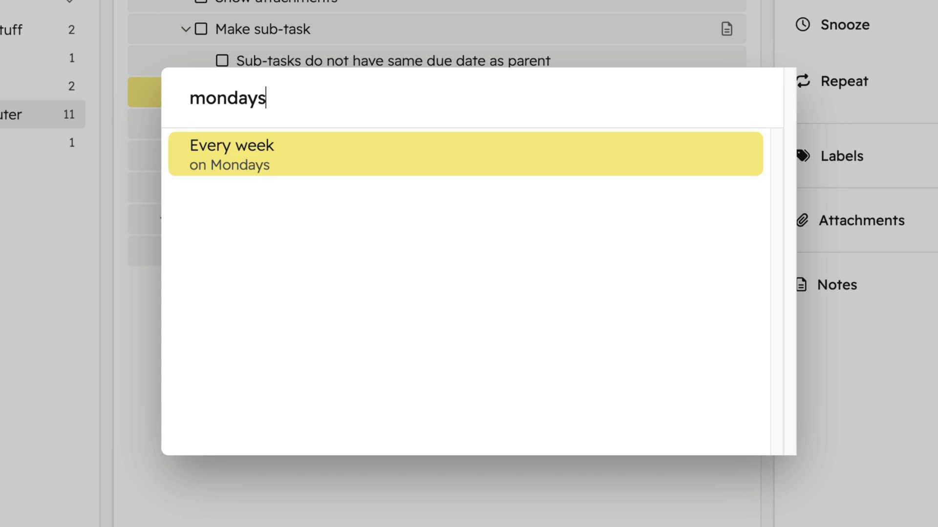
{"action": "type", "text": "na d"}
{"action": "key", "text": "BackSpace"}
{"action": "key", "text": "BackSpace"}
{"action": "key", "text": "BackSpace"}
{"action": "key", "text": "BackSpace"}
{"action": "type", "text": "and "}
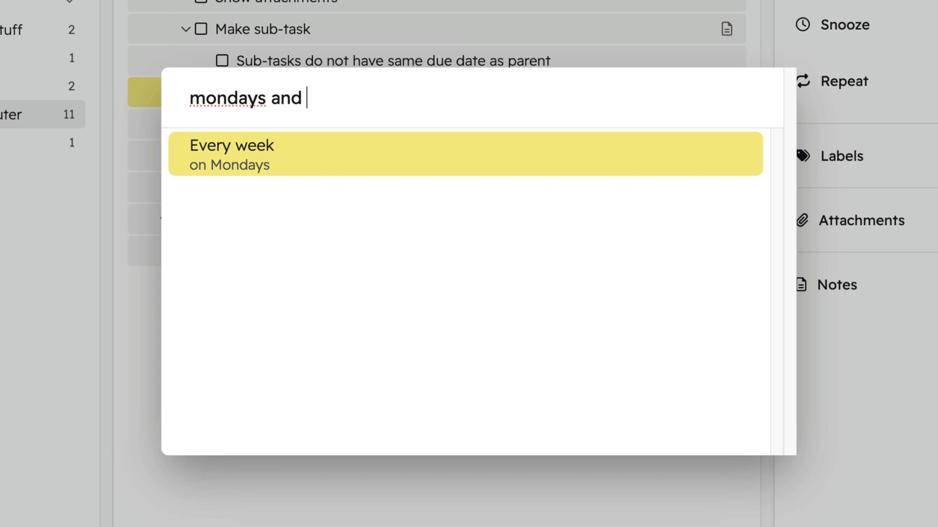
{"action": "type", "text": "wednesd"}
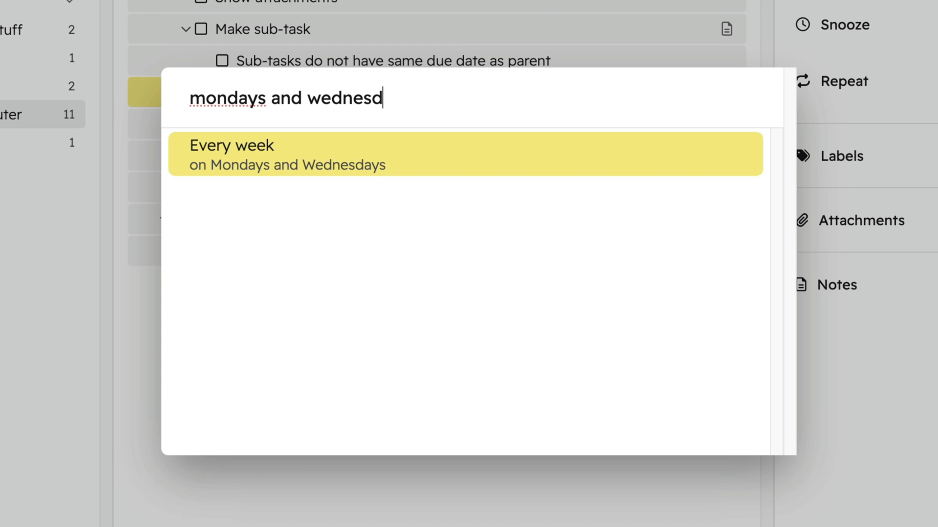
{"action": "type", "text": "ays"}
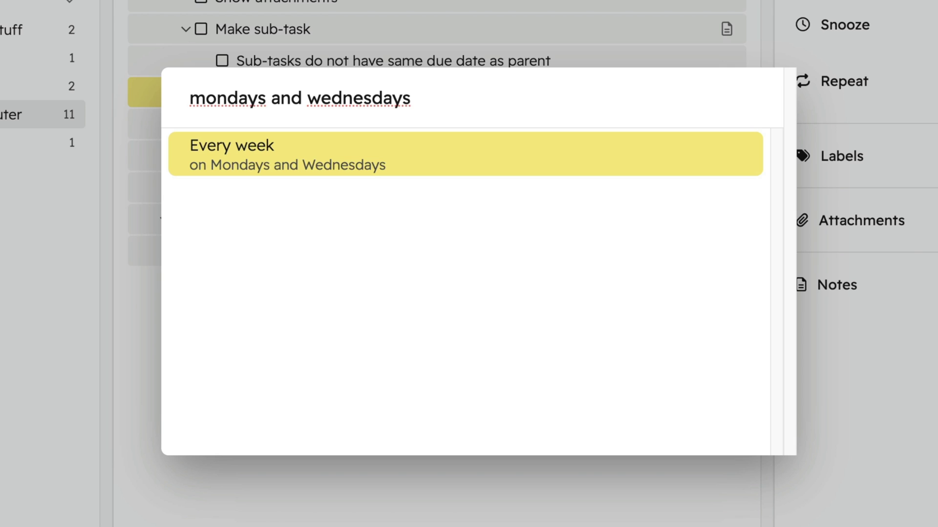
{"action": "type", "text": " 330pm"}
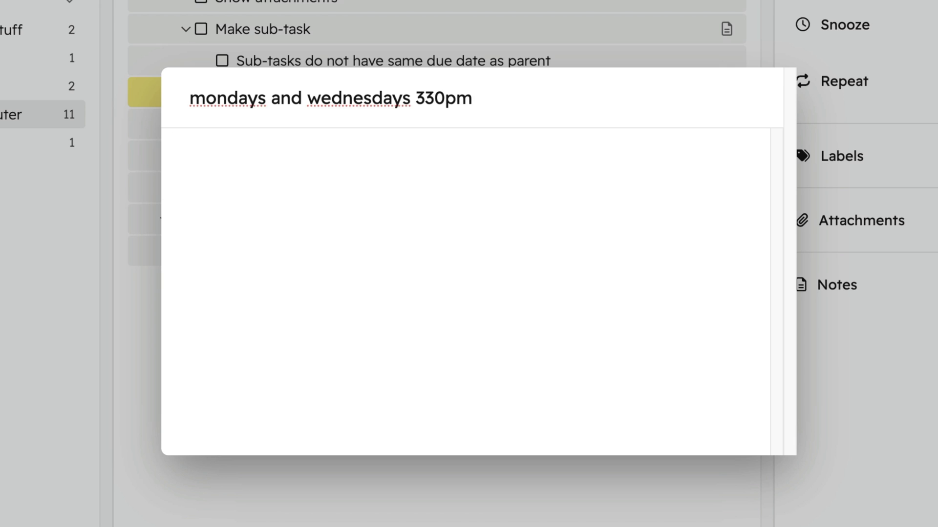
{"action": "left_click", "coordinate": [416, 98]}
{"action": "type", "text": "at"}
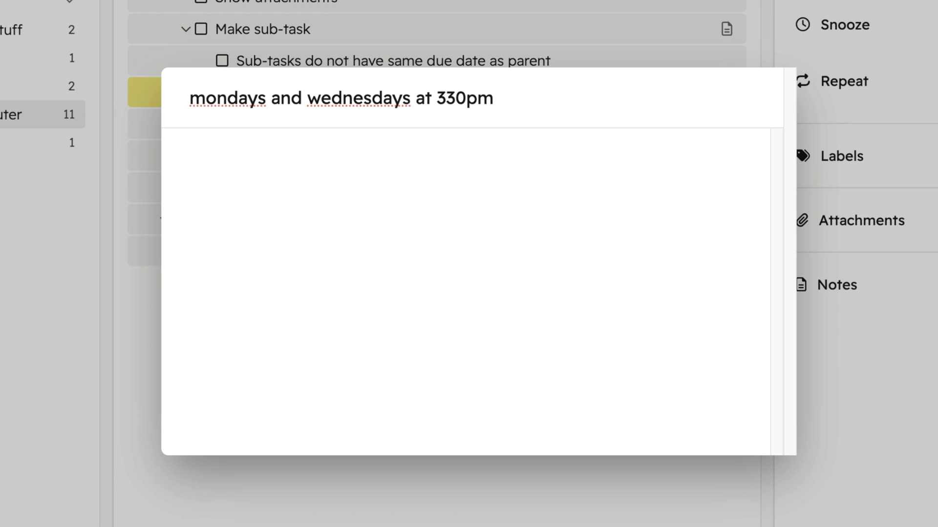
{"action": "left_click", "coordinate": [414, 98]}
{"action": "key", "text": "shift+End"}
{"action": "key", "text": "BackSpace"}
{"action": "key", "text": "BackSpace"}
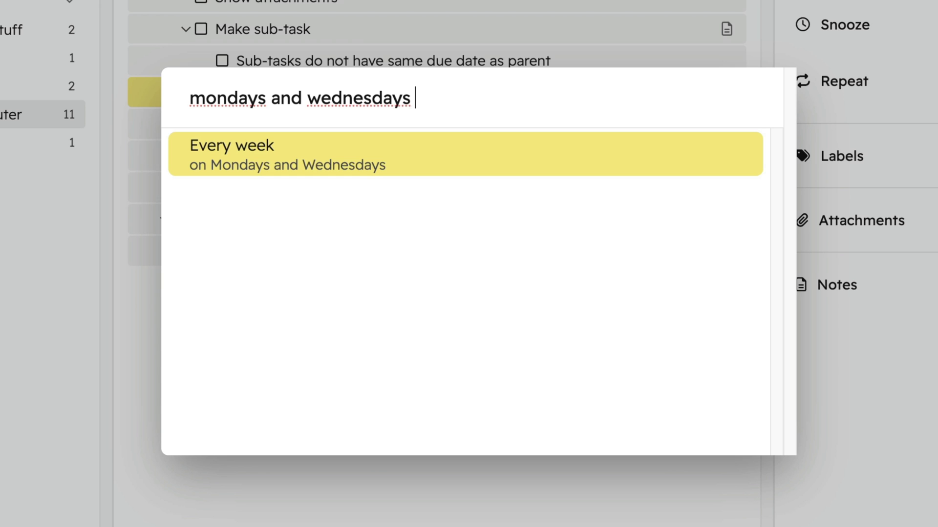
{"action": "type", "text": "and fridays"}
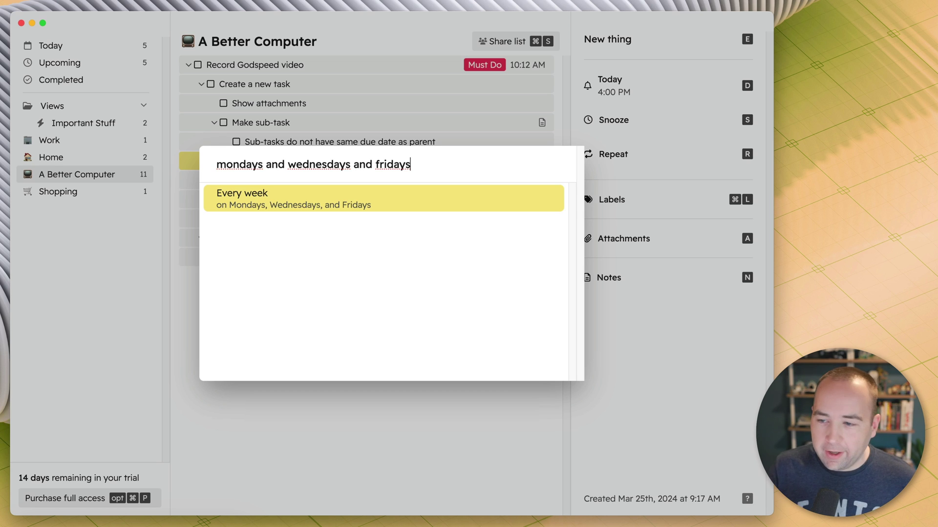
{"action": "key", "text": "Return"}
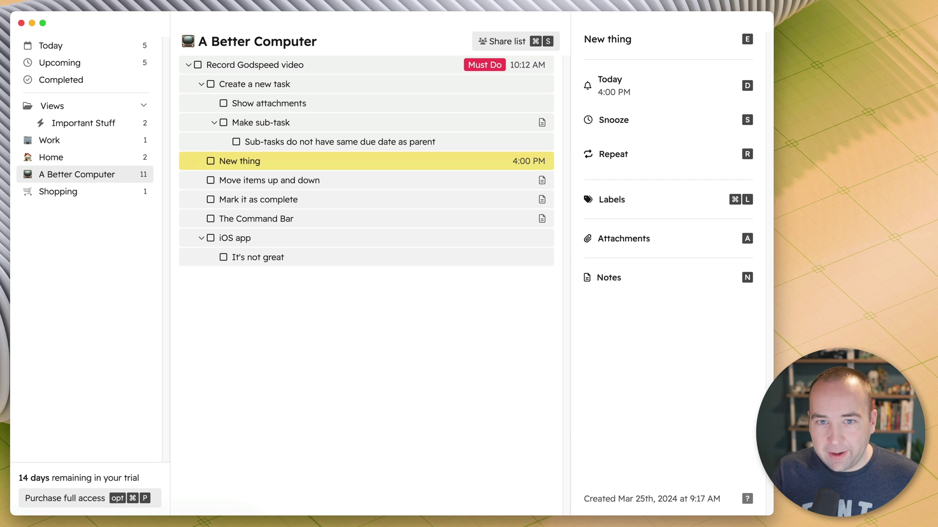
- Start a new label named 'Might Do' from New thing's label choices
{"action": "key", "text": "super+l"}
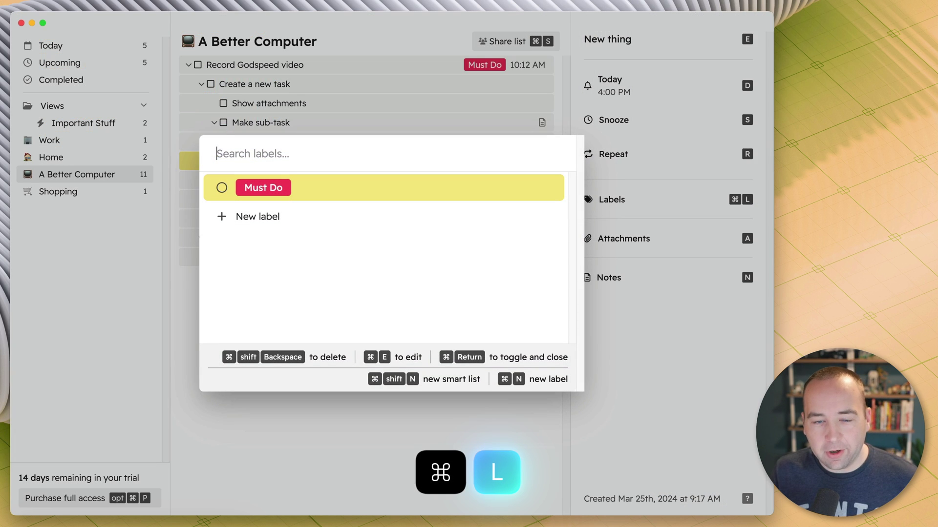
{"action": "key", "text": "Down"}
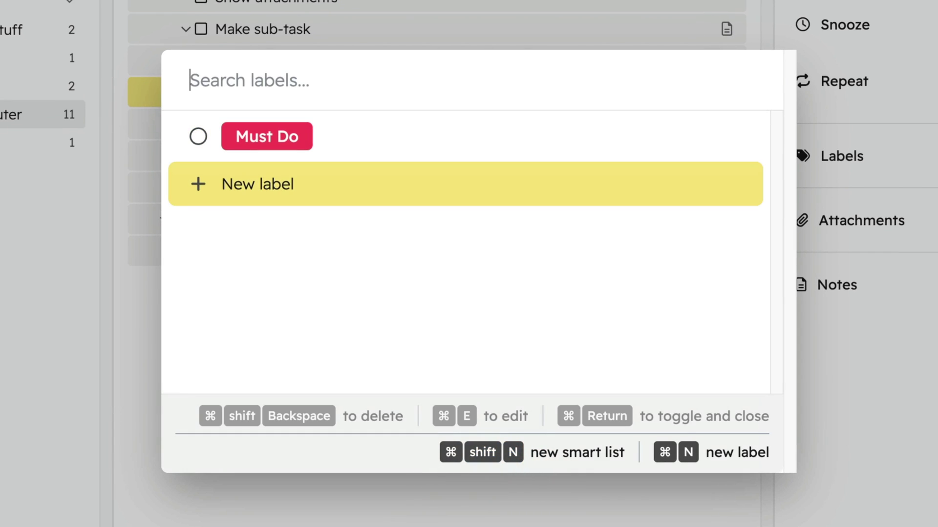
{"action": "key", "text": "Return"}
{"action": "type", "text": "Might Do"}
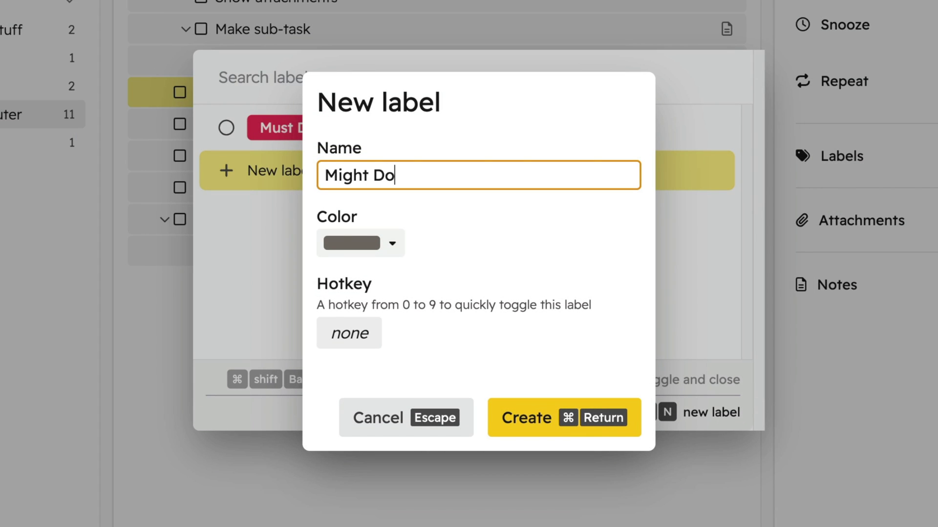
- Give the Might Do label the teal colour, create it, and close the label choices
{"action": "key", "text": "Tab"}
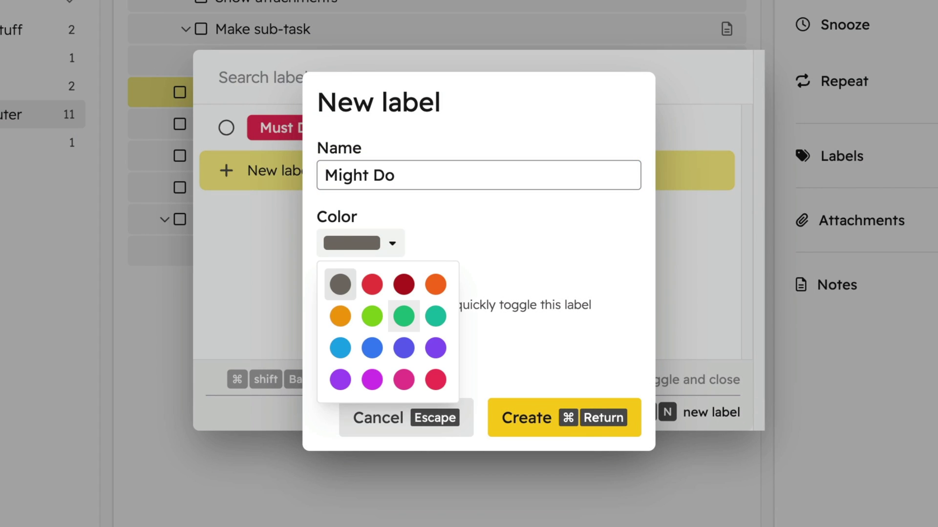
{"action": "key", "text": "Down"}
{"action": "key", "text": "Down"}
{"action": "key", "text": "Right"}
{"action": "key", "text": "Up"}
{"action": "key", "text": "Up"}
{"action": "key", "text": "Right"}
{"action": "key", "text": "Right"}
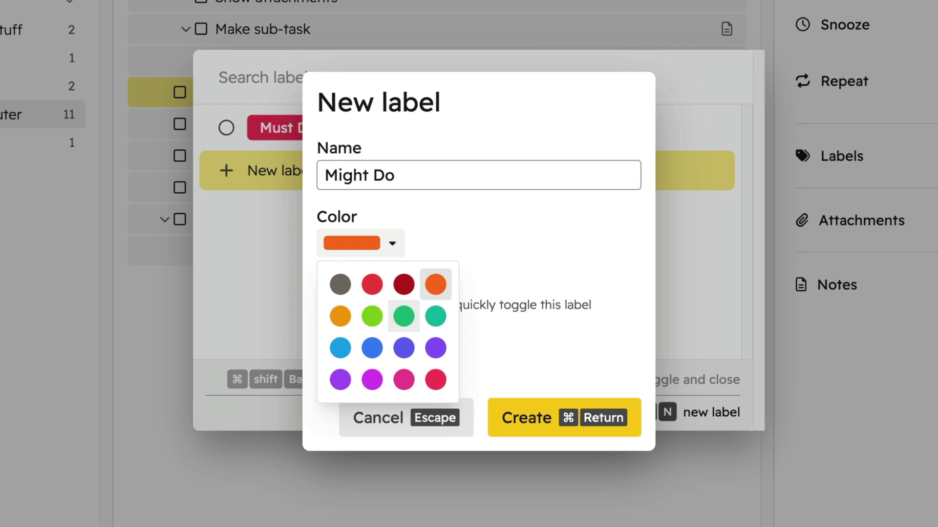
{"action": "key", "text": "Down"}
{"action": "key", "text": "Return"}
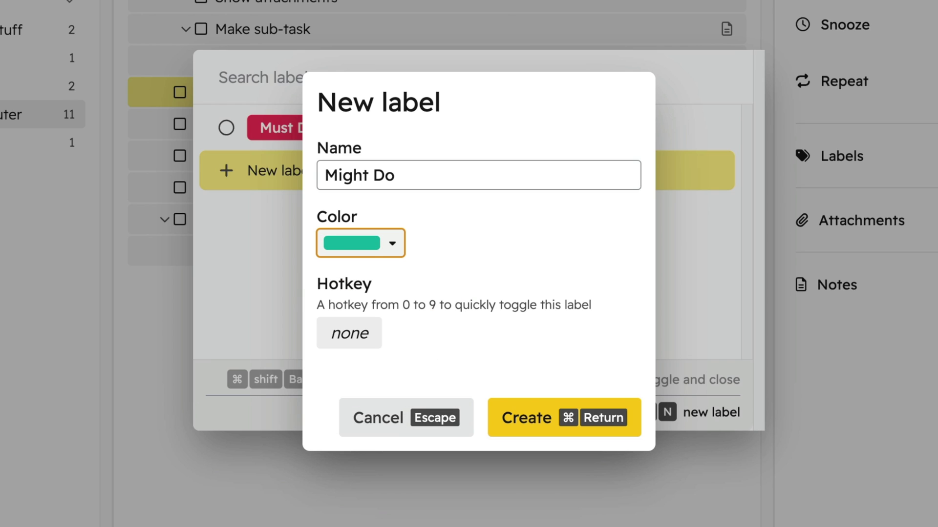
{"action": "key", "text": "super+Return"}
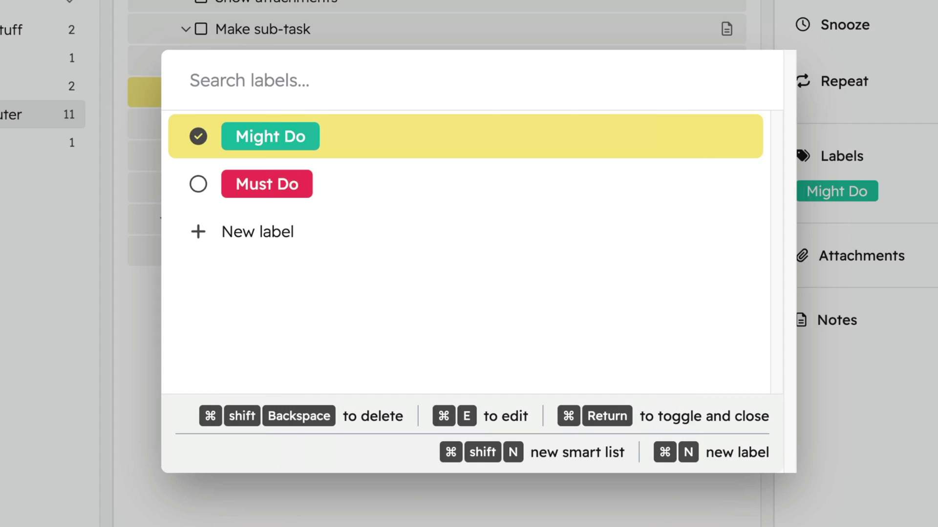
{"action": "key", "text": "Escape"}
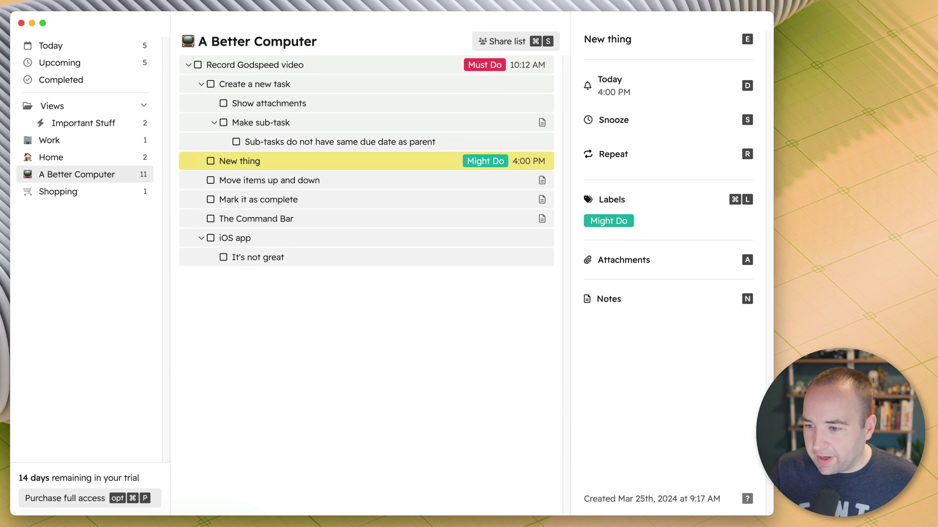
- Attach a screenshot and the apple.com link from clipboard history to New thing
{"action": "key", "text": "a"}
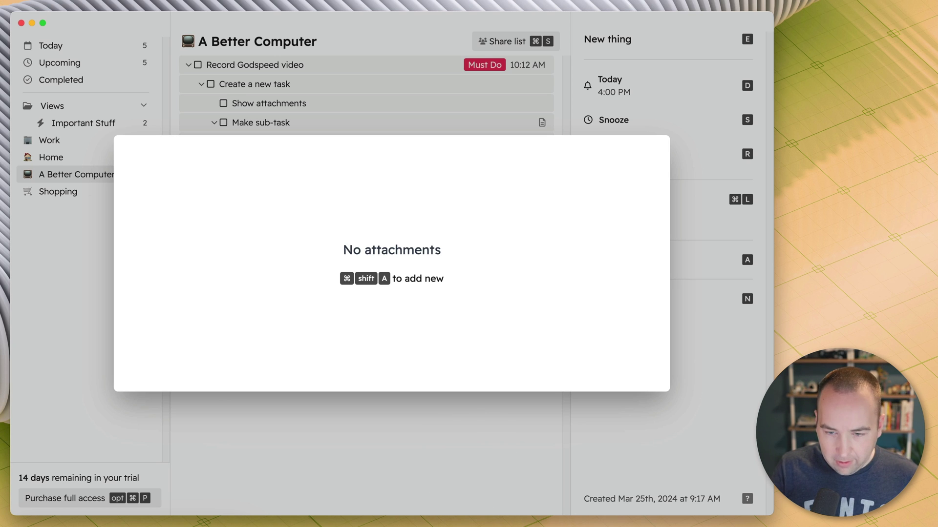
{"action": "key", "text": "super+shift+a"}
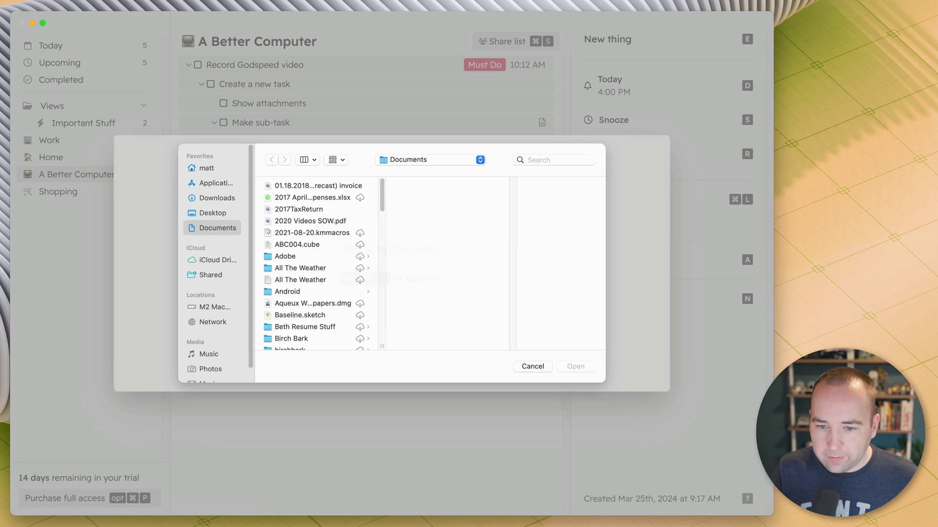
{"action": "key", "text": "Escape"}
{"action": "key", "text": "Escape"}
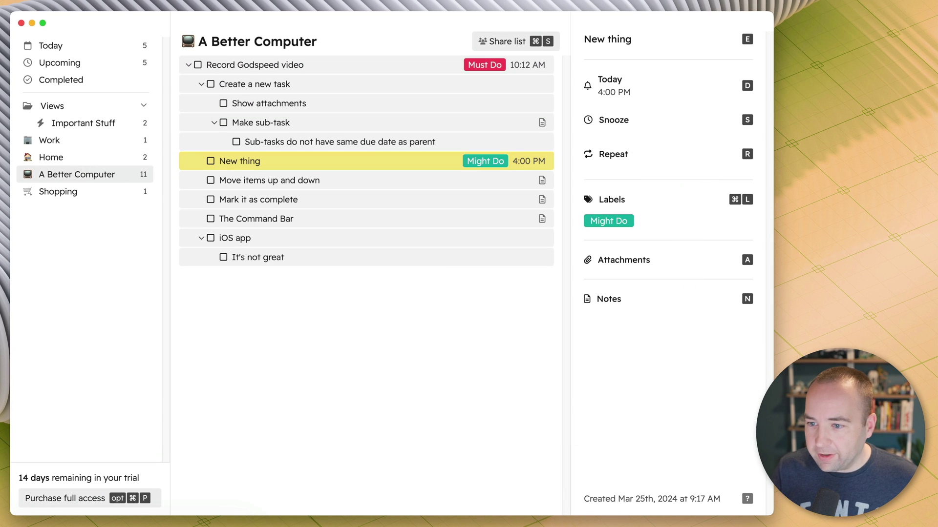
{"action": "key", "text": "super+shift+v"}
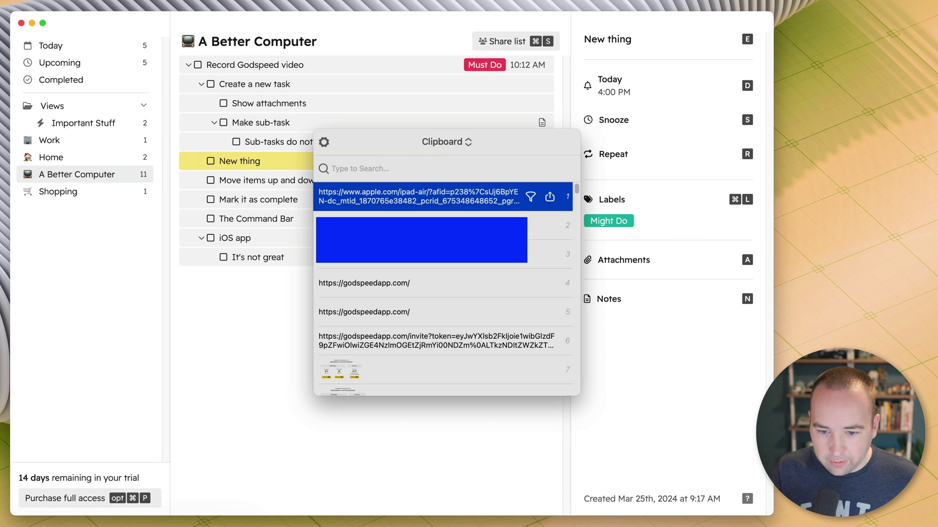
{"action": "key", "text": "Down"}
{"action": "key", "text": "Down"}
{"action": "key", "text": "Down"}
{"action": "key", "text": "Down"}
{"action": "key", "text": "Down"}
{"action": "key", "text": "Down"}
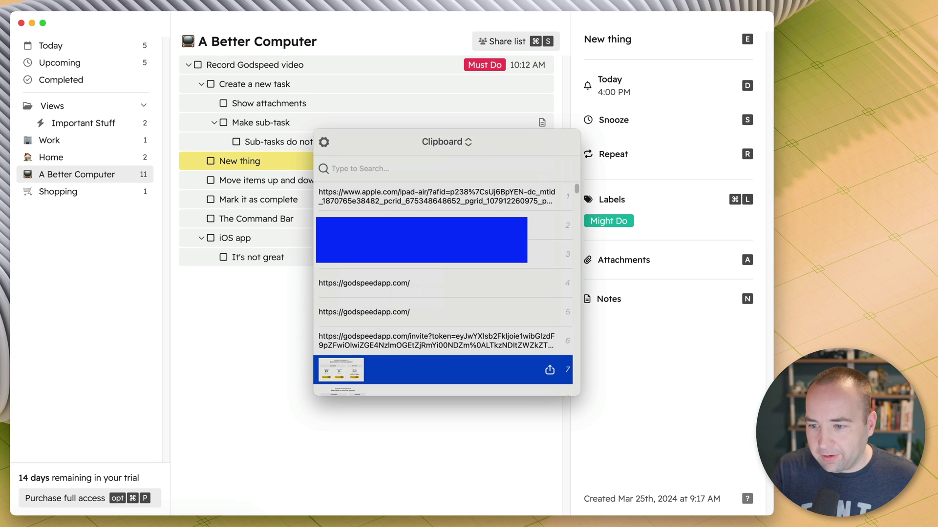
{"action": "key", "text": "Return"}
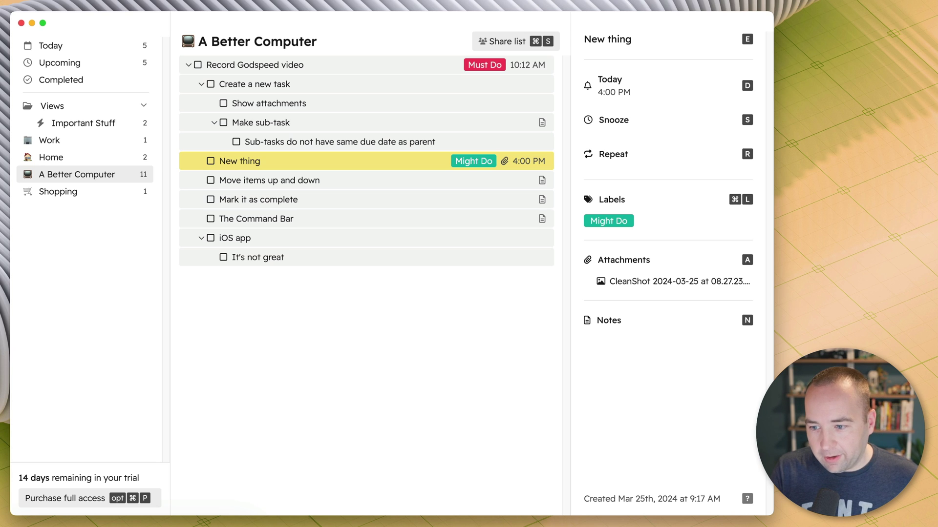
{"action": "key", "text": "super+shift+v"}
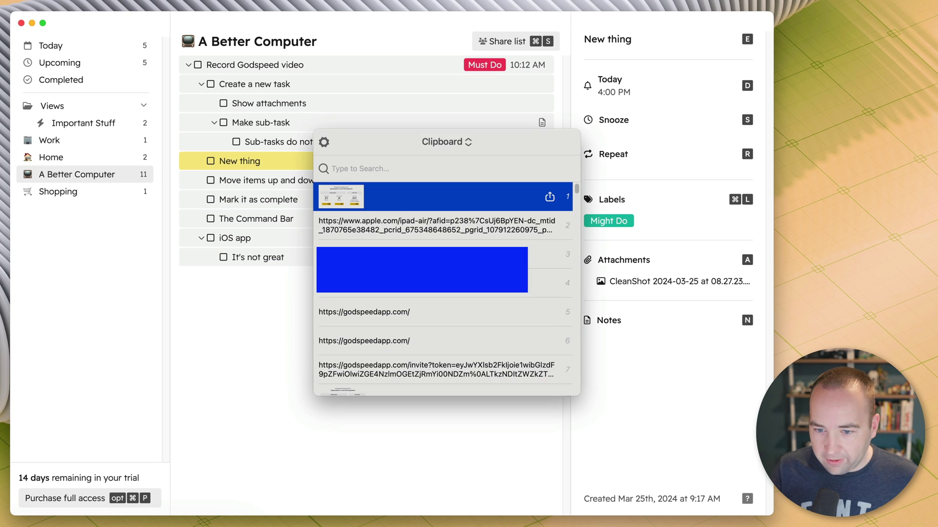
{"action": "left_click", "coordinate": [440, 225]}
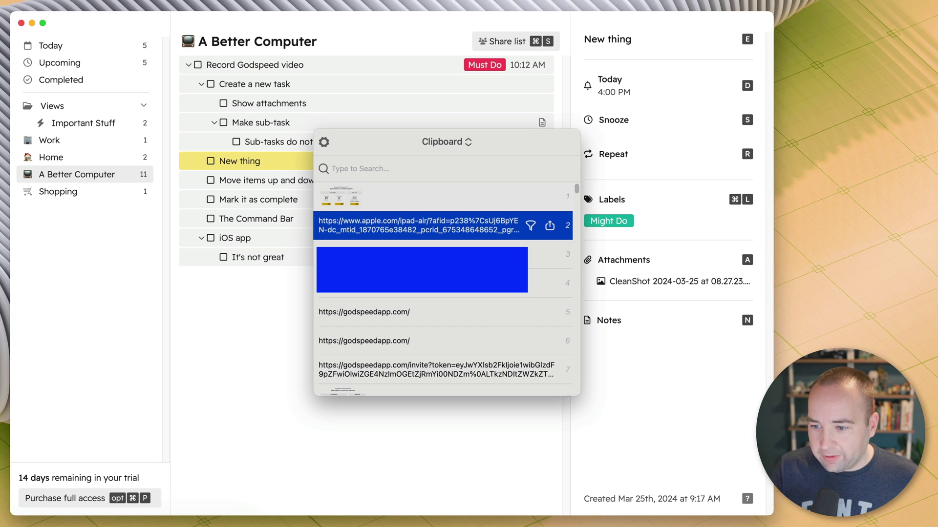
{"action": "key", "text": "Return"}
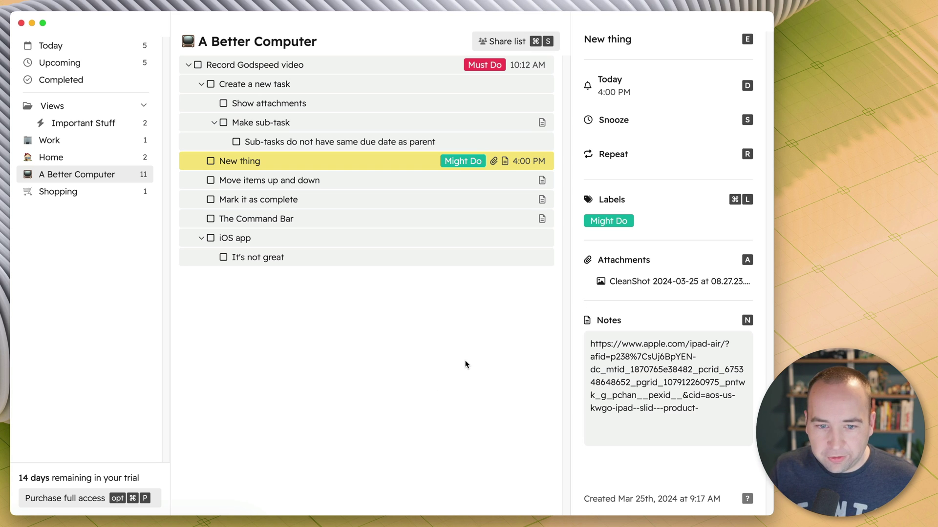
- Complete the New thing and Show attachments tasks
{"action": "key", "text": "super+Return"}
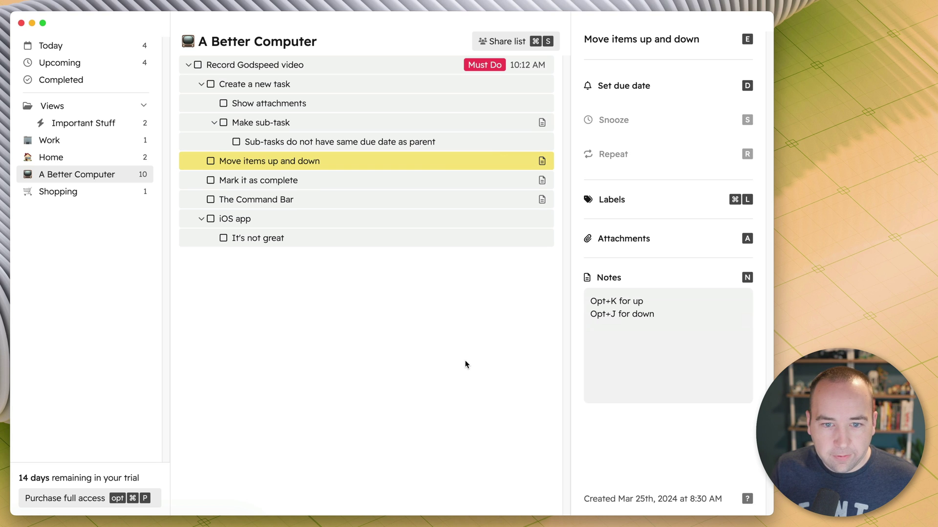
{"action": "key", "text": "Up"}
{"action": "key", "text": "Up"}
{"action": "key", "text": "Up"}
{"action": "key", "text": "Up"}
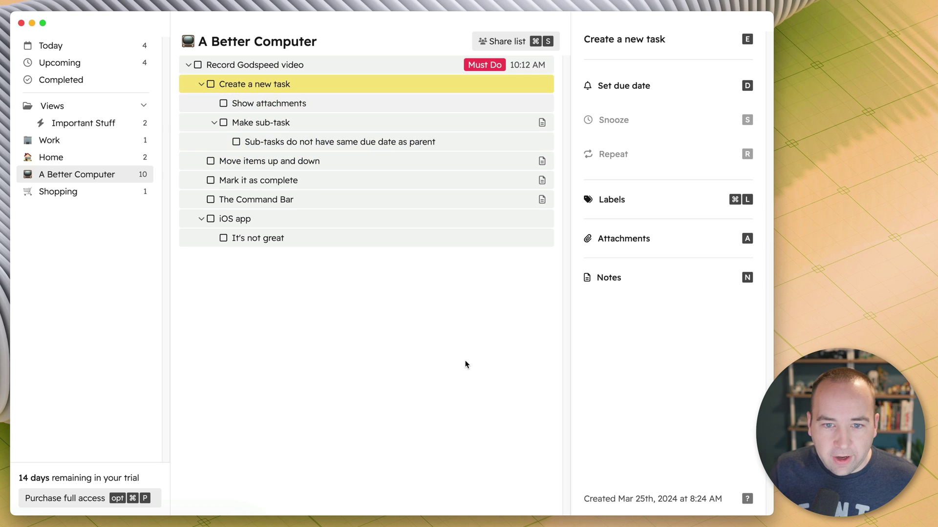
{"action": "key", "text": "Down"}
{"action": "key", "text": "super+Return"}
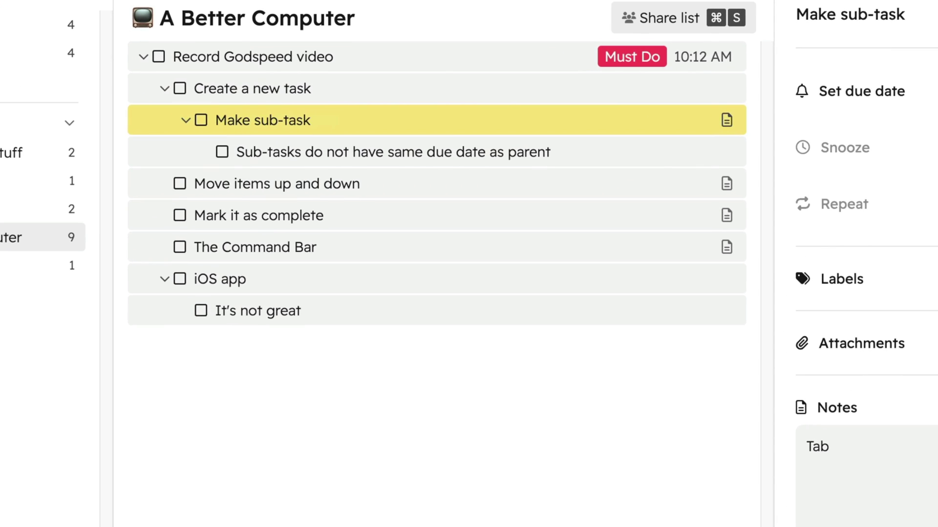
{"action": "key", "text": "Up"}
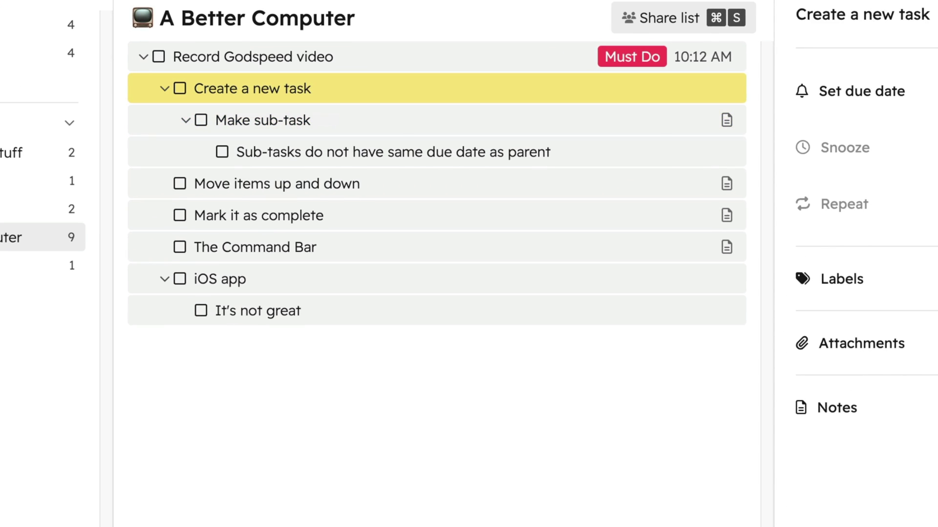
{"action": "key", "text": "Down"}
{"action": "key", "text": "Down"}
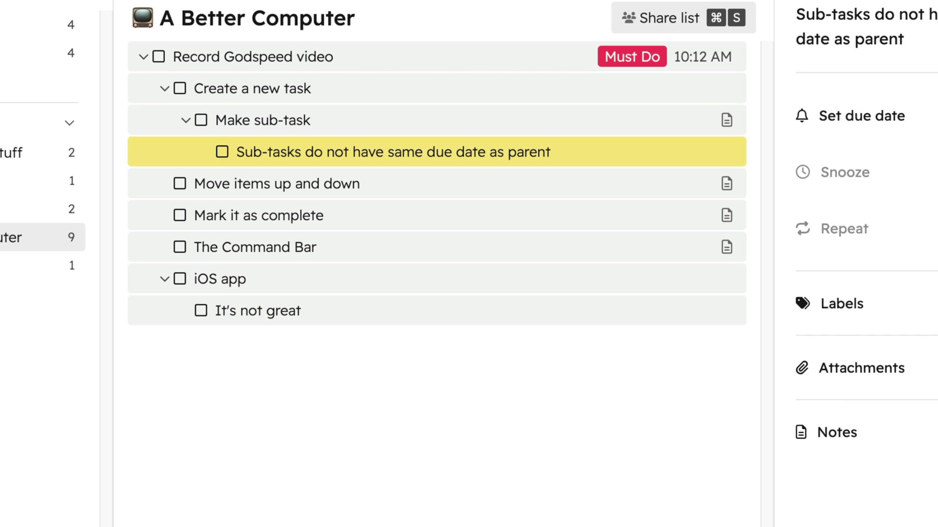
- Add a task named 'Example' at the end of A Better Computer
{"action": "left_click", "coordinate": [342, 89]}
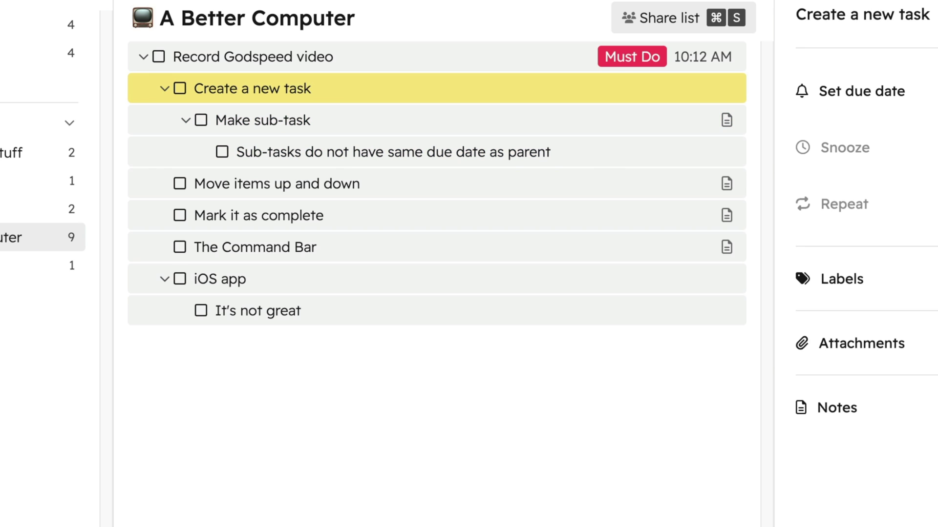
{"action": "key", "text": "Up"}
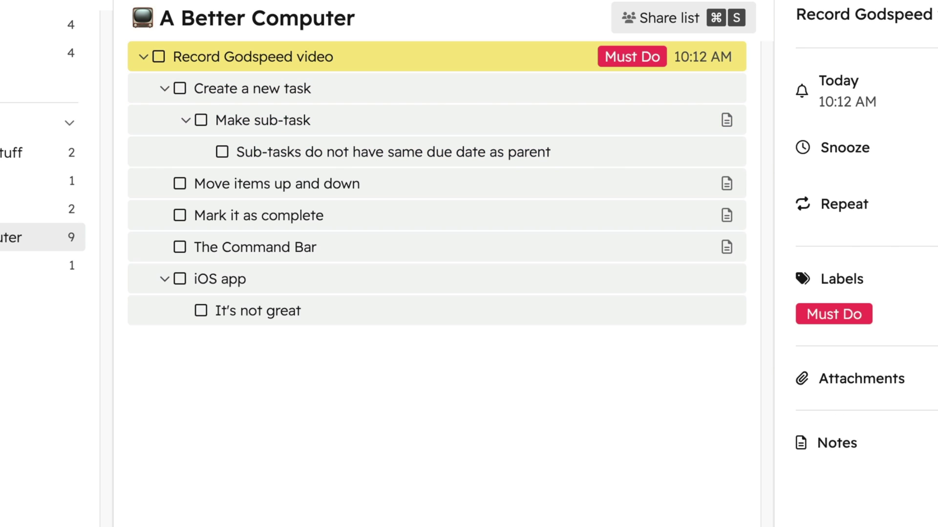
{"action": "key", "text": "n"}
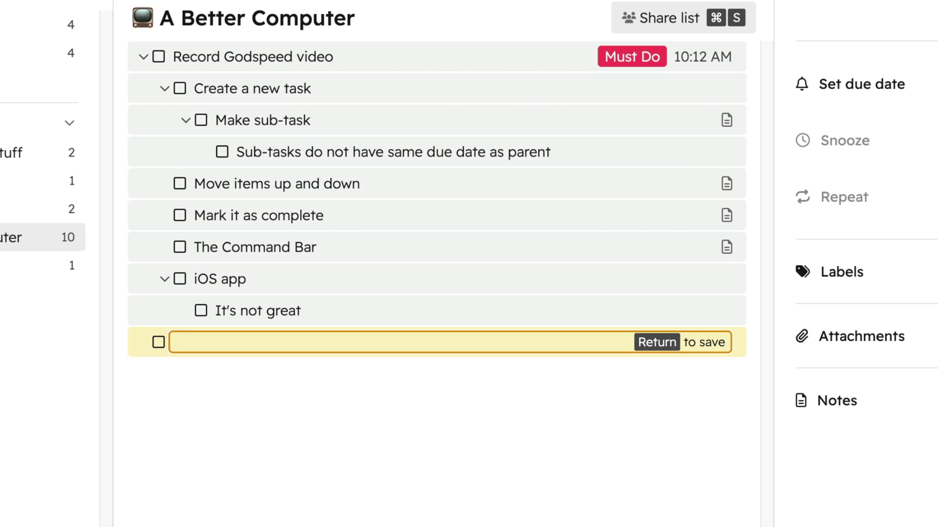
{"action": "type", "text": "Example"}
{"action": "key", "text": "Return"}
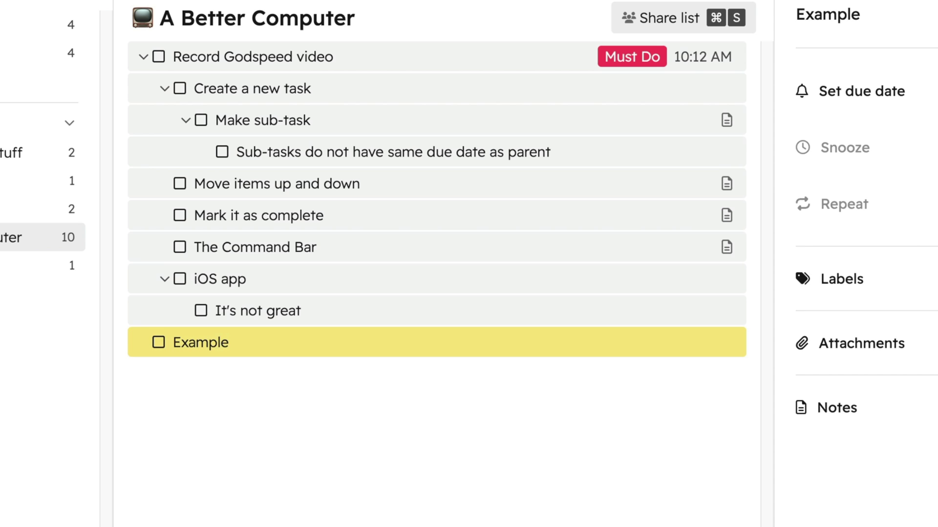
- Add sub-tasks 'Thing 1' and 'Thing 2' under Example, then outdent a new 'Different thing' task
{"action": "key", "text": "n"}
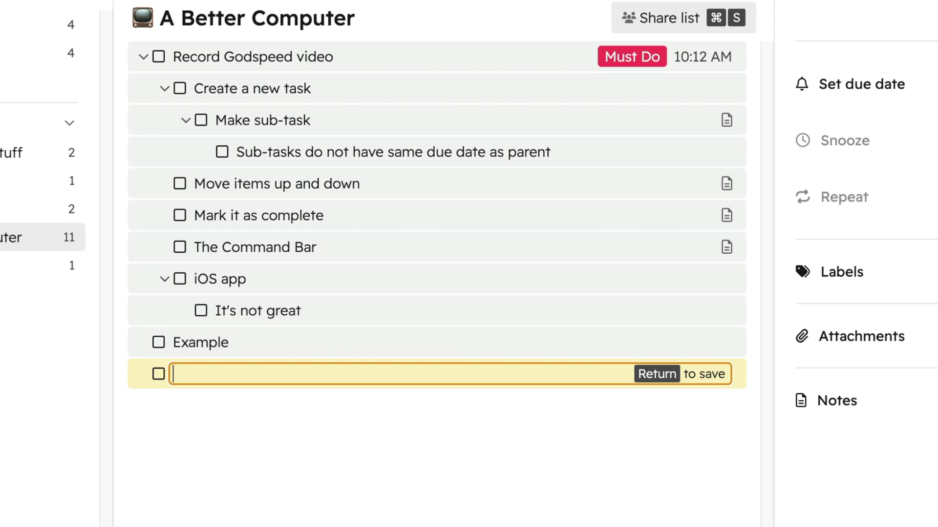
{"action": "key", "text": "Tab"}
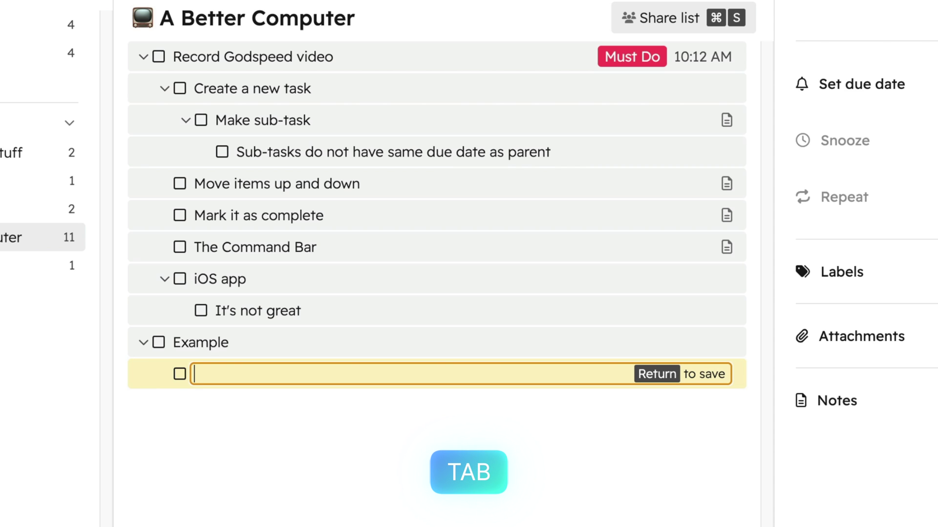
{"action": "type", "text": "Thing 1"}
{"action": "key", "text": "Return"}
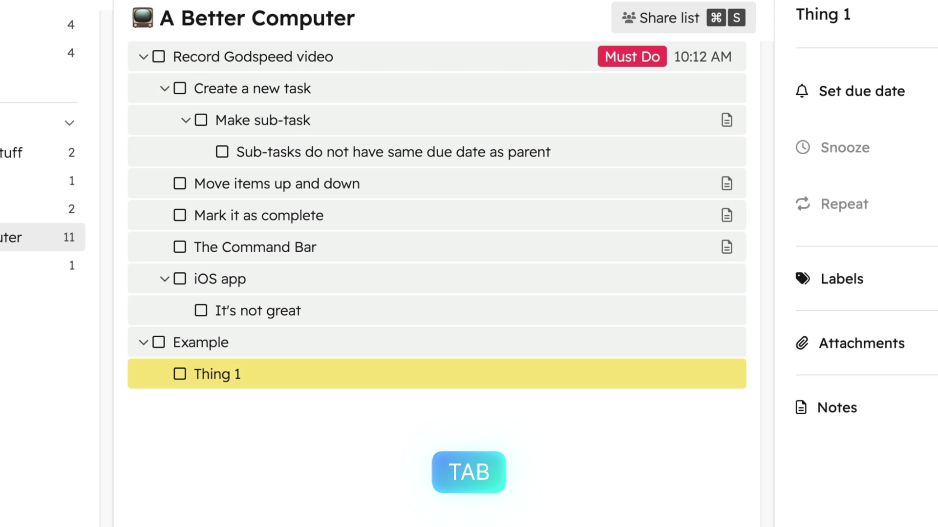
{"action": "type", "text": "Things"}
{"action": "key", "text": "BackSpace"}
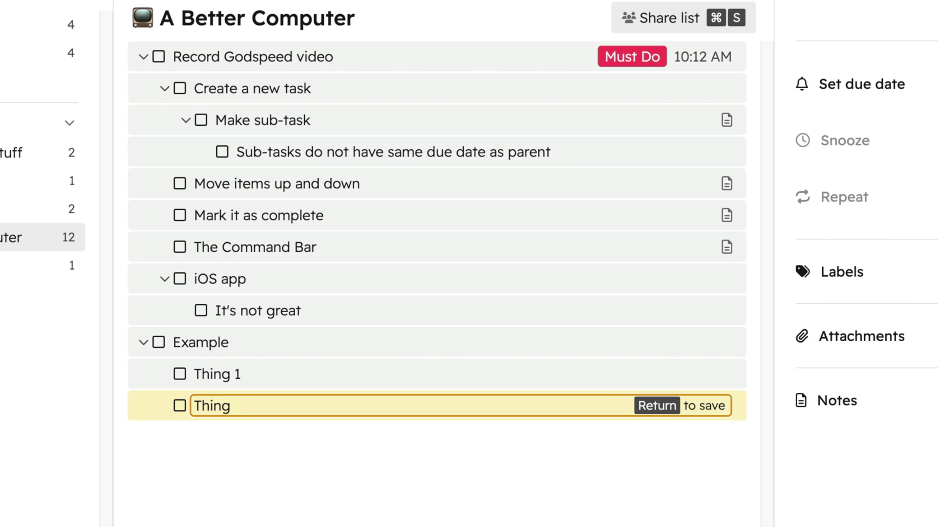
{"action": "type", "text": "2"}
{"action": "key", "text": "Return"}
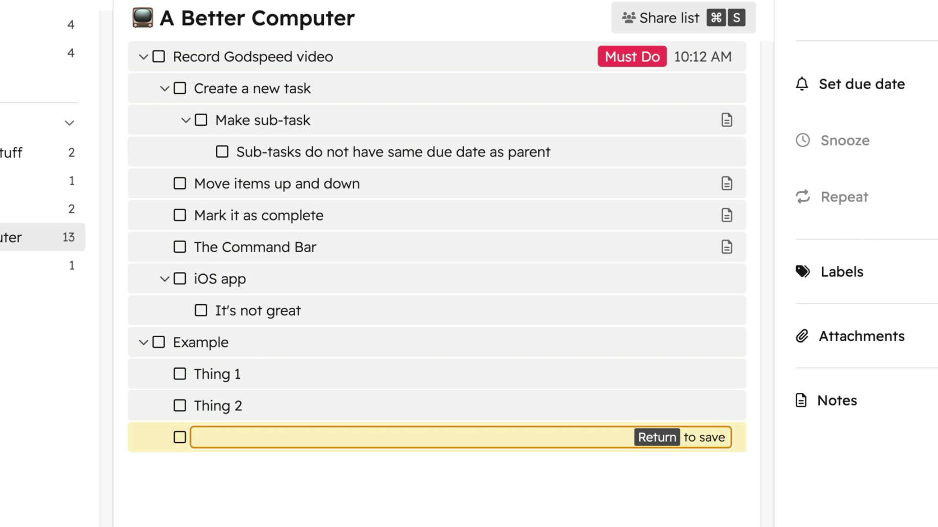
{"action": "type", "text": "Different t"}
{"action": "type", "text": "hing"}
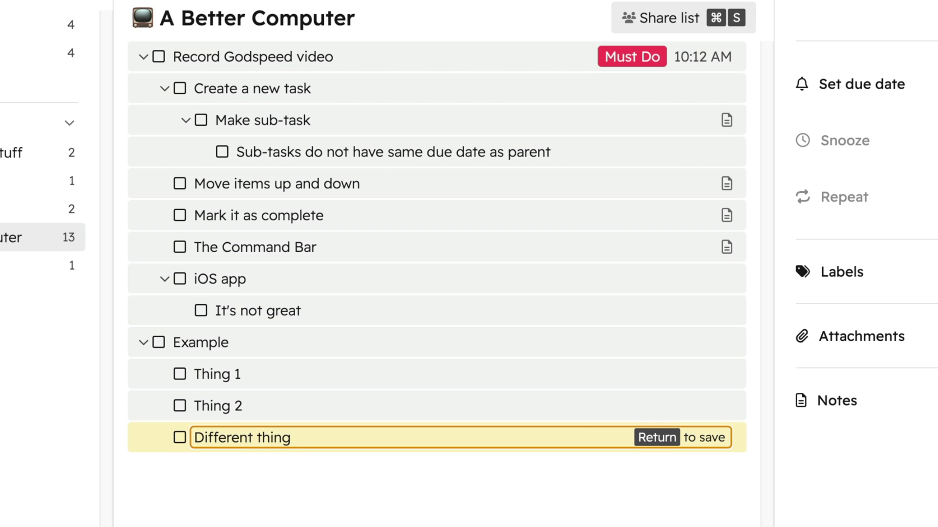
{"action": "key", "text": "shift+Tab"}
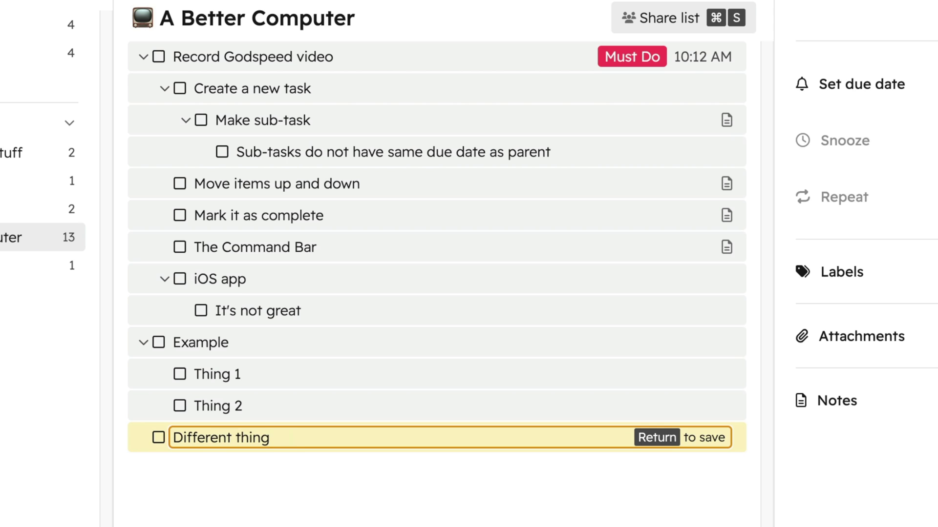
- Save Different thing, then delete Example with its sub-tasks and Different thing
{"action": "key", "text": "Return"}
{"action": "key", "text": "Up"}
{"action": "key", "text": "Up"}
{"action": "key", "text": "Up"}
{"action": "key", "text": "Delete"}
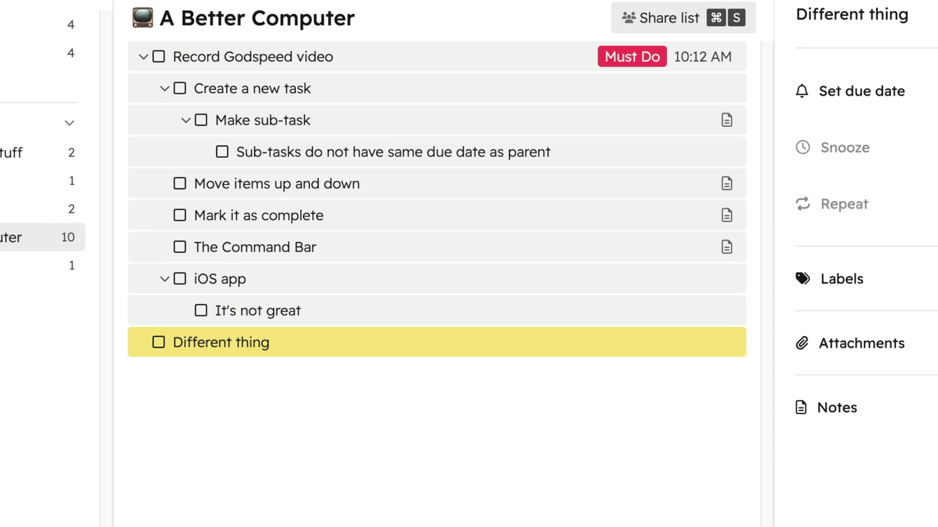
{"action": "key", "text": "Delete"}
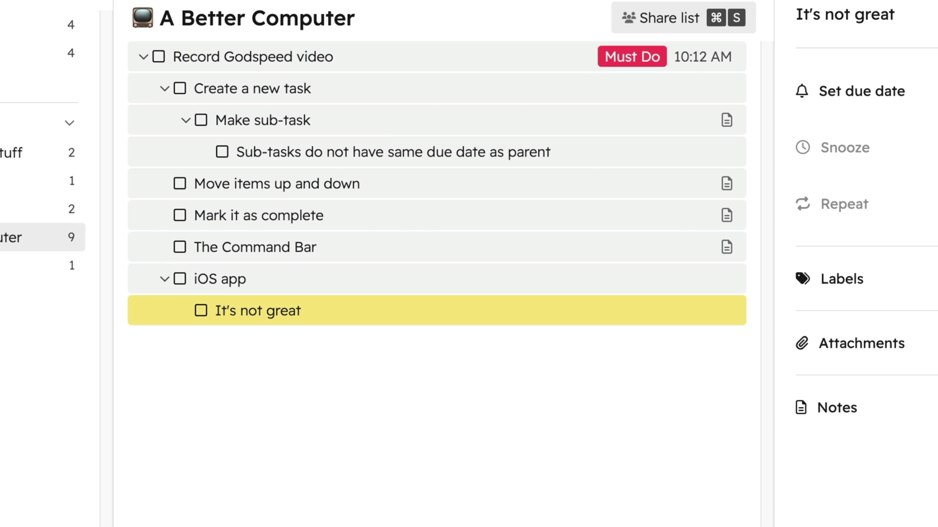
{"action": "key", "text": "Up"}
{"action": "key", "text": "Up"}
{"action": "key", "text": "Up"}
{"action": "key", "text": "Up"}
{"action": "key", "text": "Up"}
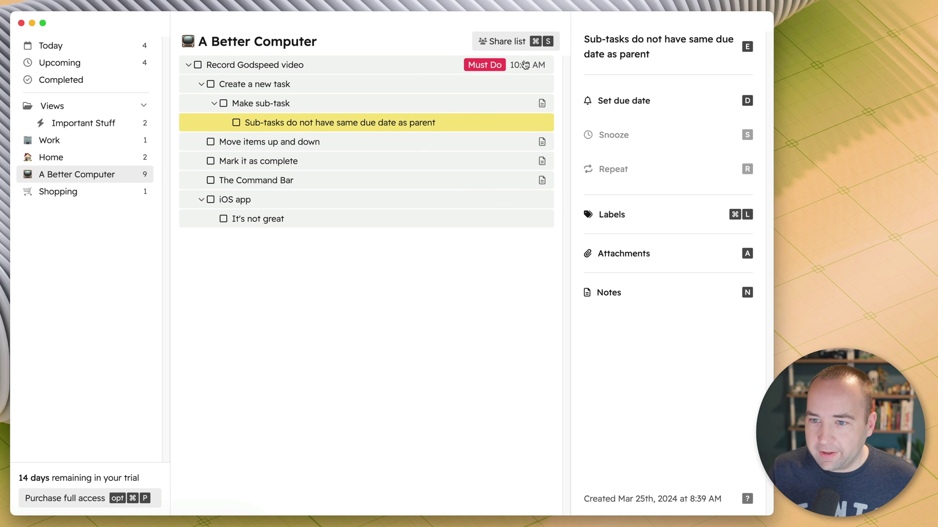
- View the Record Godspeed video task in the Today list, leaving its title unchanged
{"action": "left_click", "coordinate": [57, 49]}
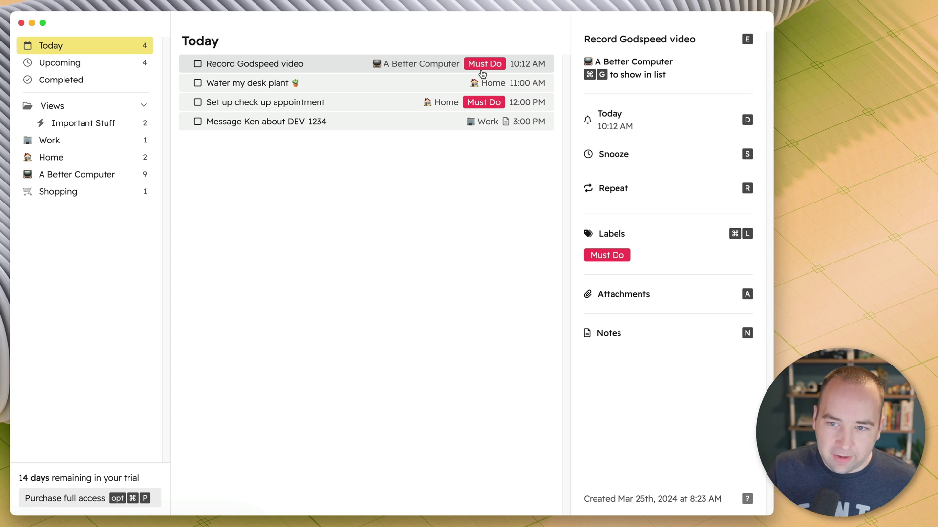
{"action": "left_click", "coordinate": [329, 68]}
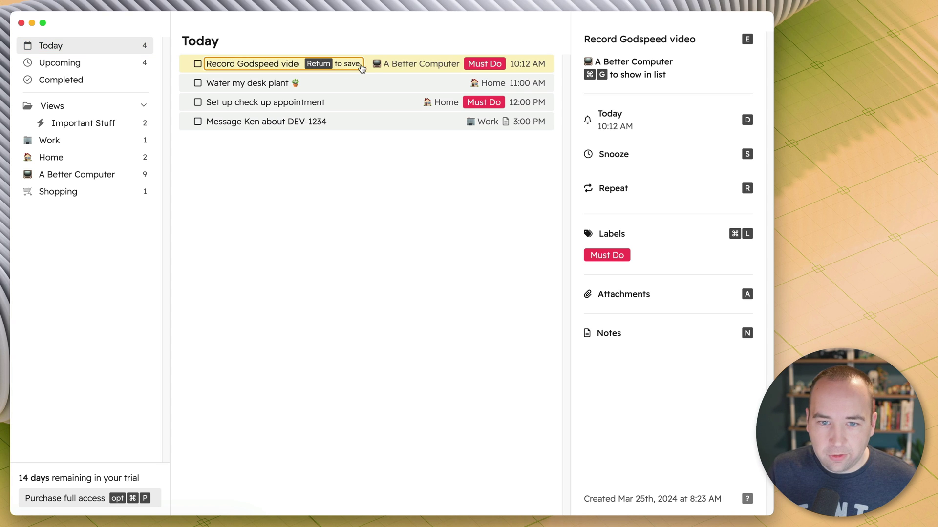
{"action": "left_click", "coordinate": [205, 63]}
{"action": "key", "text": "Escape"}
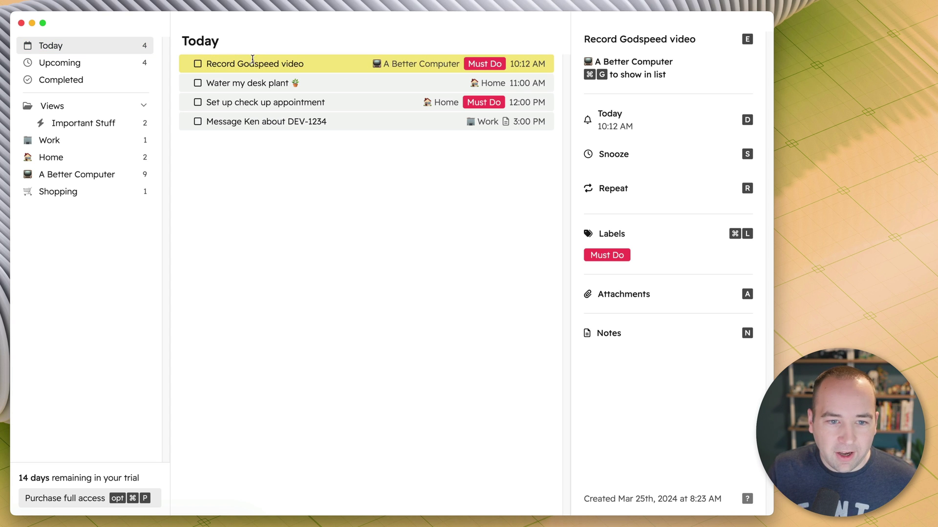
- Complete the due-dates sub-task and the Create a new task item in A Better Computer
{"action": "left_click", "coordinate": [66, 177]}
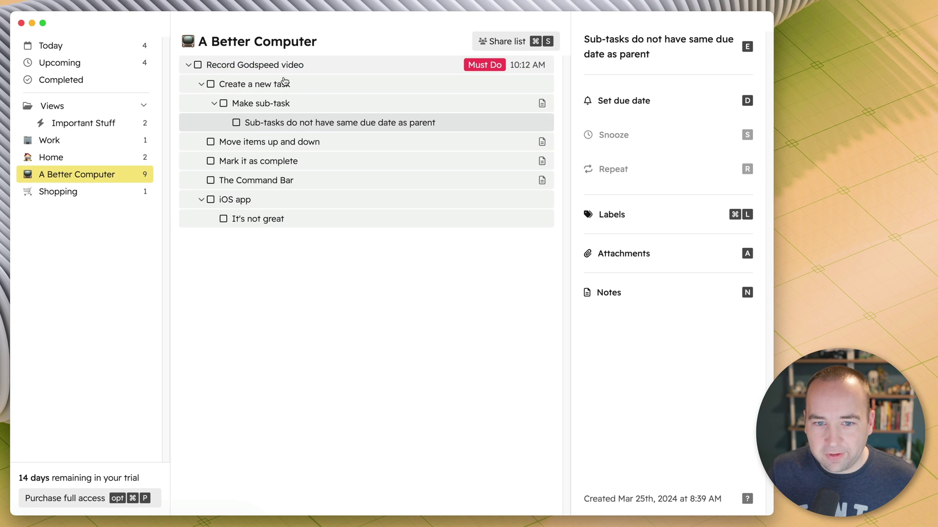
{"action": "left_click", "coordinate": [236, 123]}
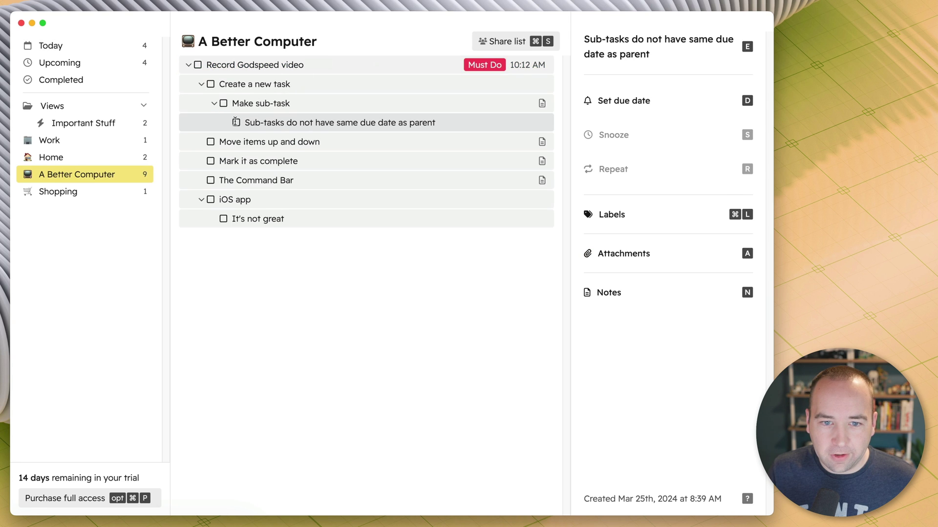
{"action": "left_click", "coordinate": [210, 84]}
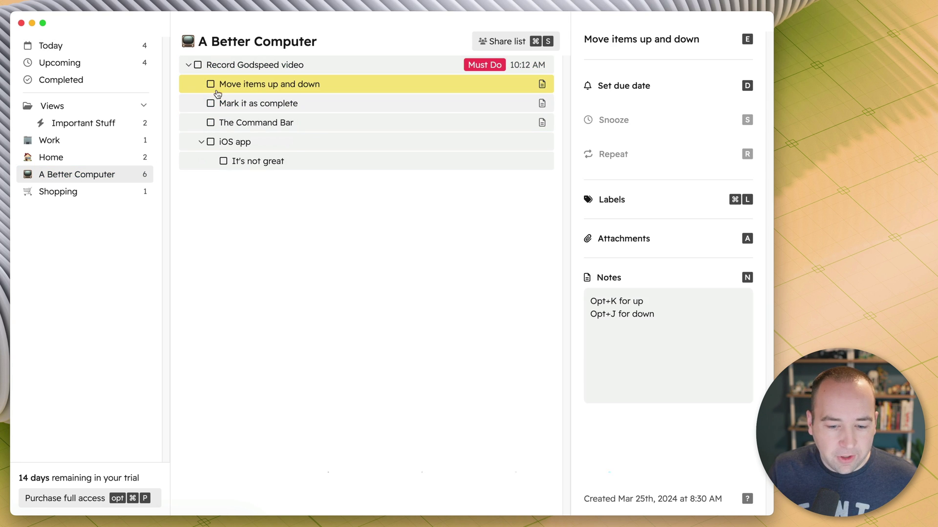
{"action": "key", "text": "ctrl+alt+super+space"}
{"action": "key", "text": "ctrl+alt+super+space"}
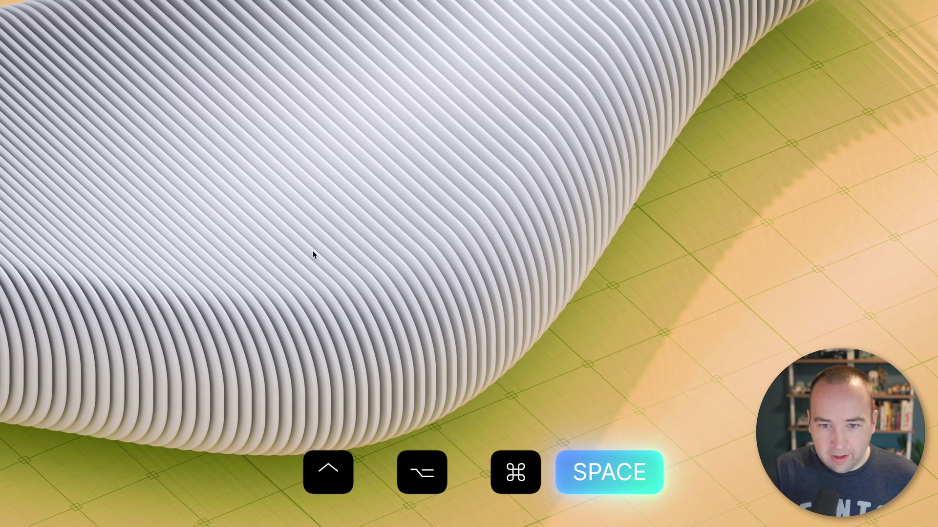
- Enter 'Something to do' in quick entry and assign it to the Home list
{"action": "key", "text": "ctrl+alt+super+space"}
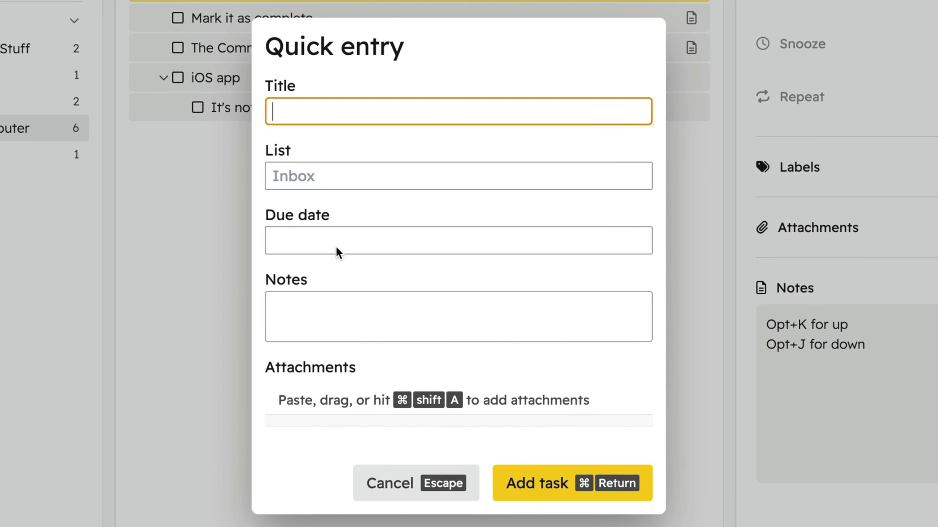
{"action": "type", "text": "Something to dfo"}
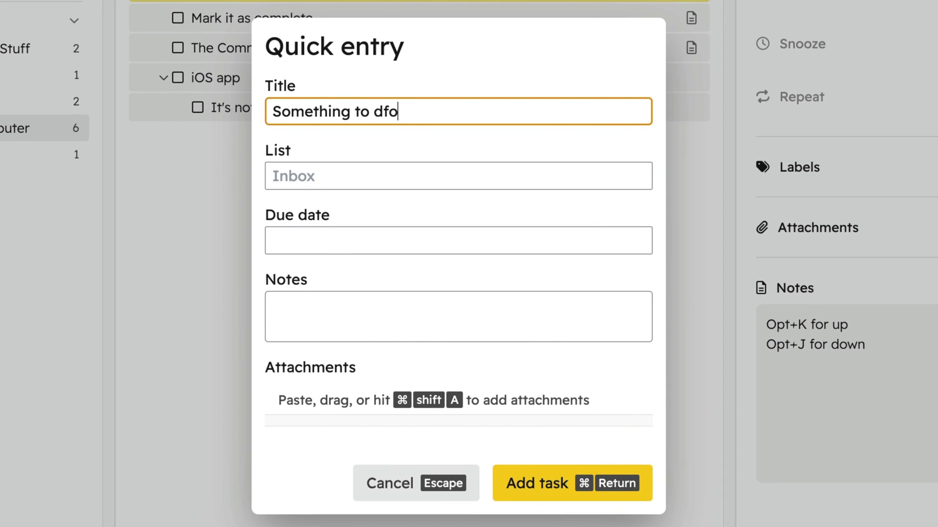
{"action": "key", "text": "BackSpace"}
{"action": "key", "text": "BackSpace"}
{"action": "type", "text": "o"}
{"action": "key", "text": "Tab"}
{"action": "key", "text": "Down"}
{"action": "key", "text": "Down"}
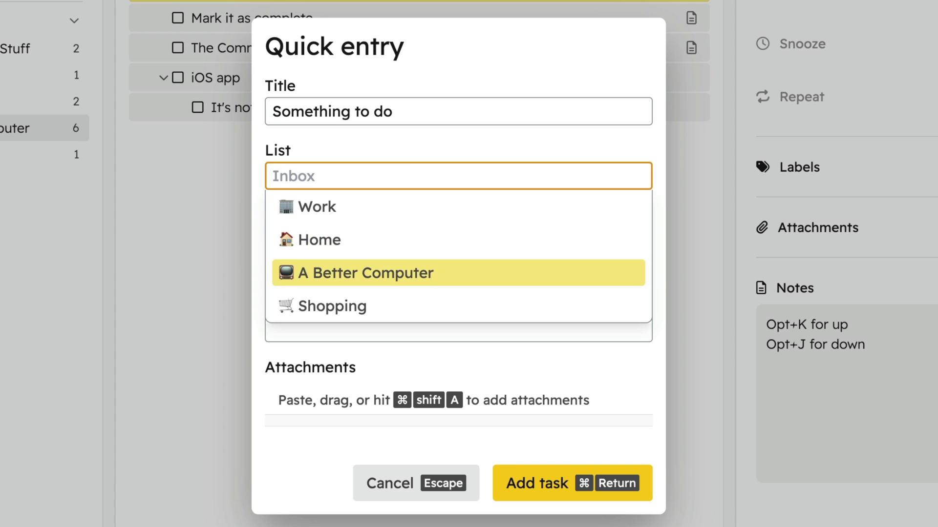
{"action": "key", "text": "Down"}
{"action": "key", "text": "Up"}
{"action": "key", "text": "Up"}
{"action": "key", "text": "Up"}
{"action": "key", "text": "Down"}
{"action": "key", "text": "Down"}
{"action": "key", "text": "Up"}
{"action": "key", "text": "Tab"}
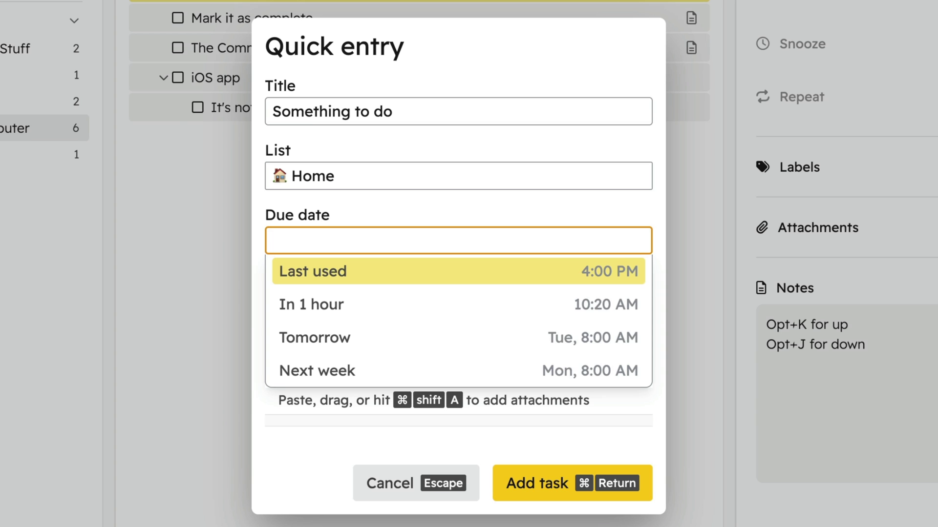
- Set the due date to Tomorrow and add the task
{"action": "key", "text": "Down"}
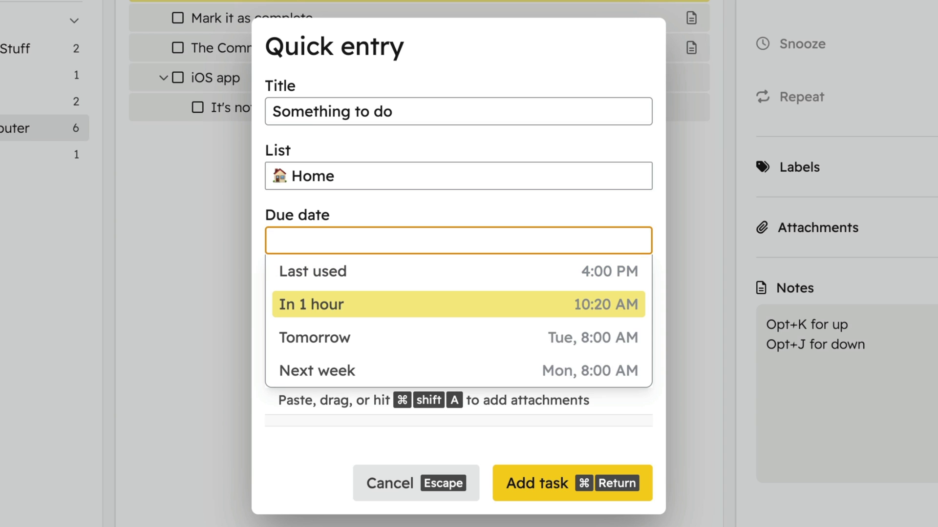
{"action": "key", "text": "Down"}
{"action": "key", "text": "Up"}
{"action": "key", "text": "Down"}
{"action": "key", "text": "Tab"}
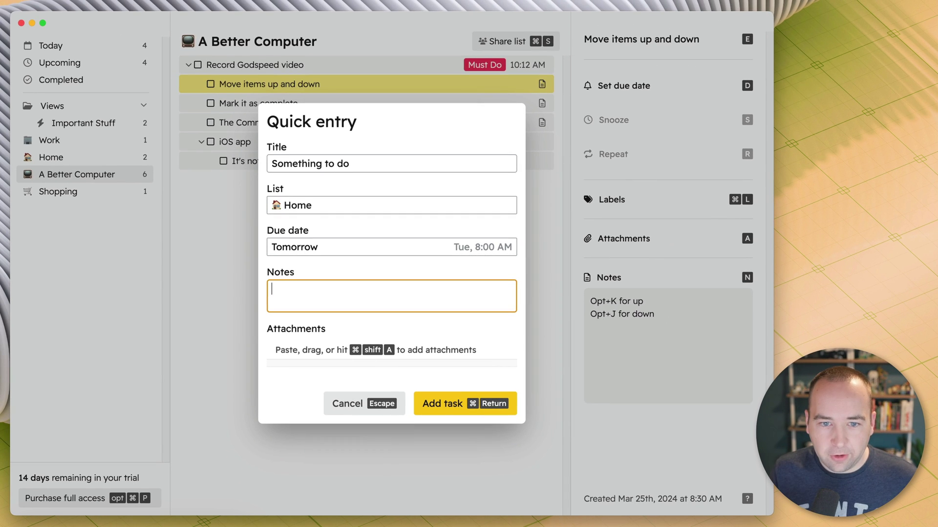
{"action": "key", "text": "super+Return"}
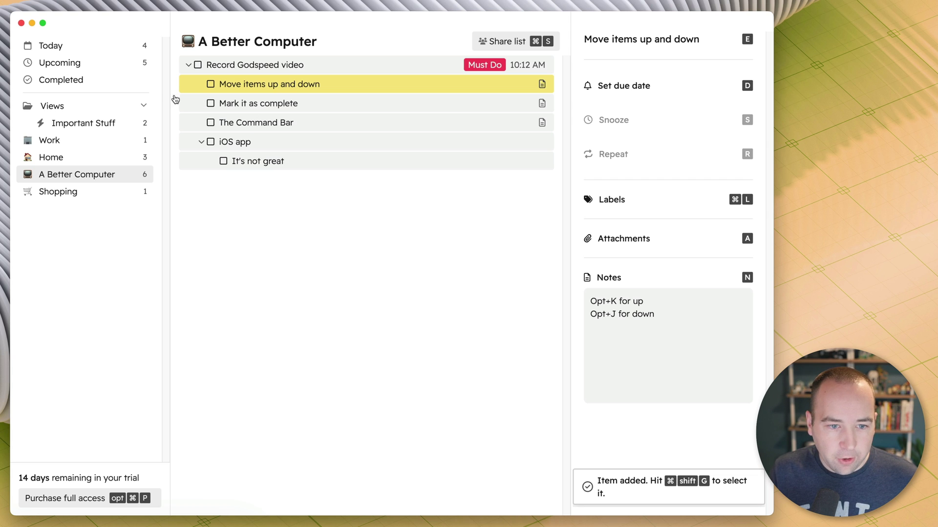
{"action": "left_click", "coordinate": [73, 161]}
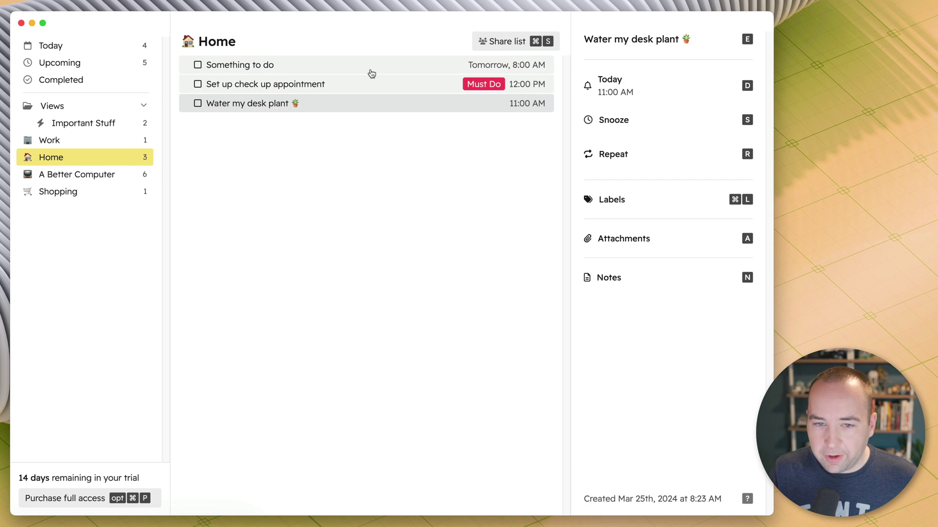
{"action": "left_click", "coordinate": [83, 178]}
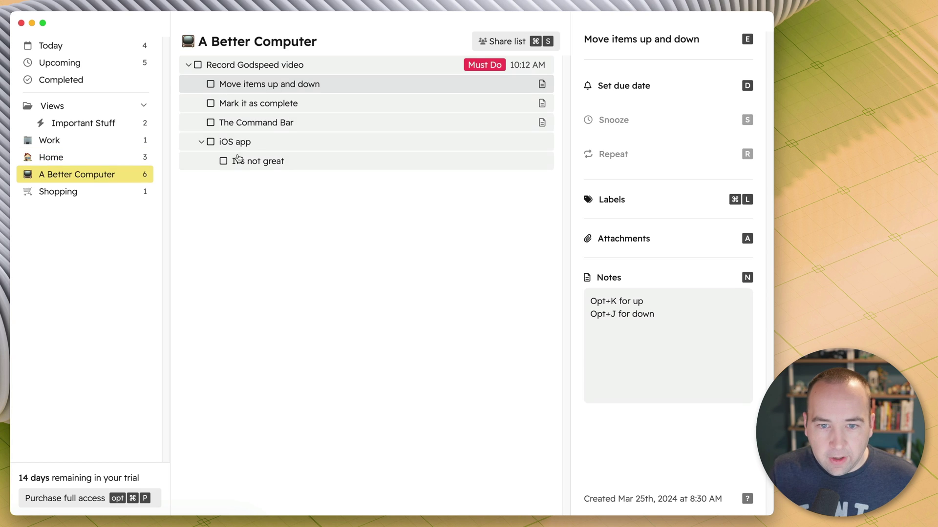
{"action": "left_click", "coordinate": [296, 79]}
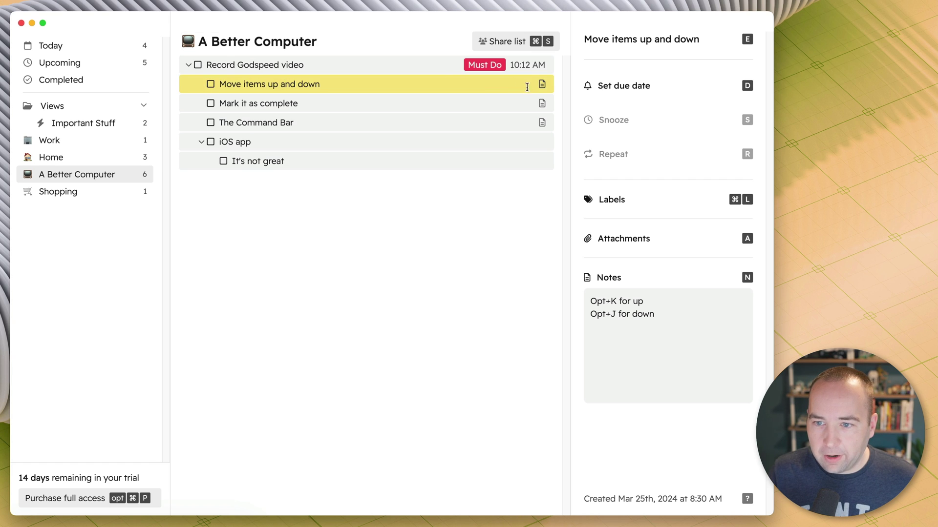
{"action": "left_click_drag", "start_coordinate": [537, 87], "coordinate": [418, 79]}
{"action": "left_click", "coordinate": [418, 80]}
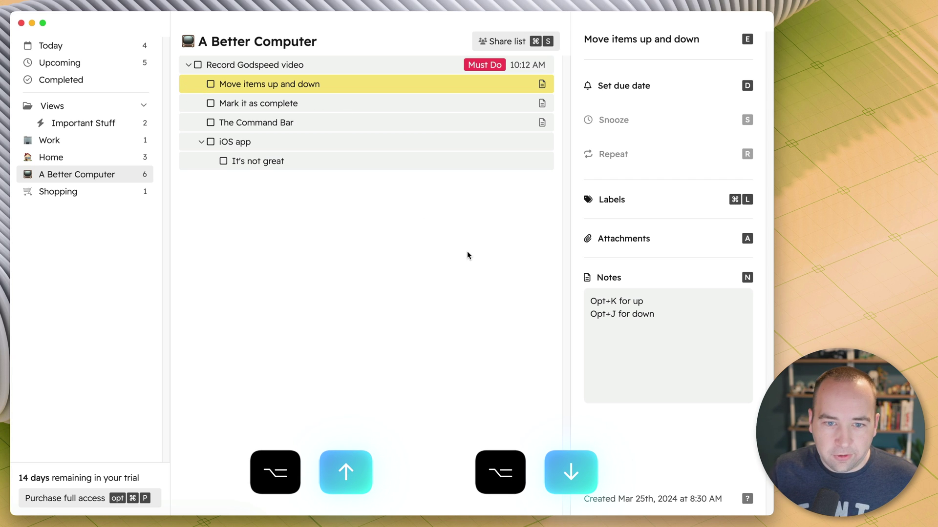
{"action": "key", "text": "alt+Down"}
{"action": "key", "text": "alt+Down"}
{"action": "key", "text": "alt+Down"}
{"action": "key", "text": "alt+Up"}
{"action": "key", "text": "alt+Up"}
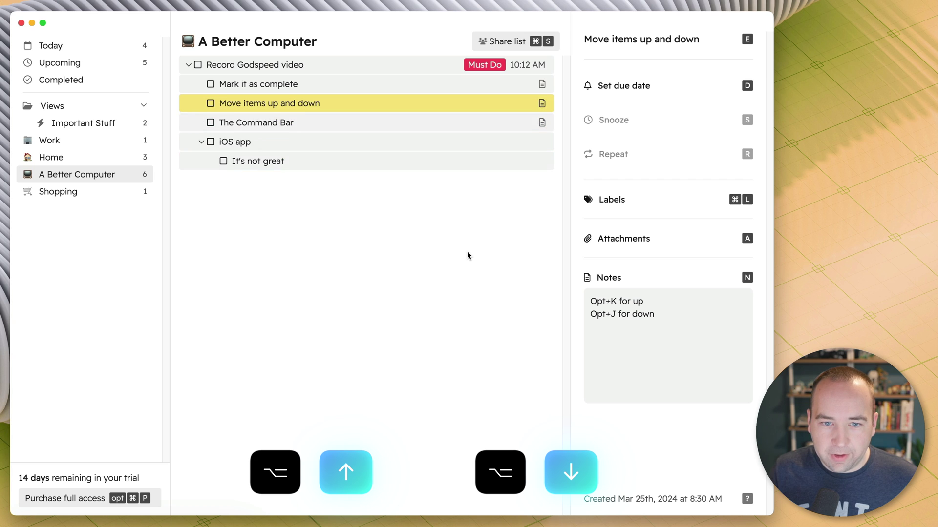
{"action": "key", "text": "alt+Up"}
{"action": "key", "text": "alt+Down"}
{"action": "key", "text": "alt+Down"}
{"action": "key", "text": "alt+Up"}
{"action": "key", "text": "alt+Up"}
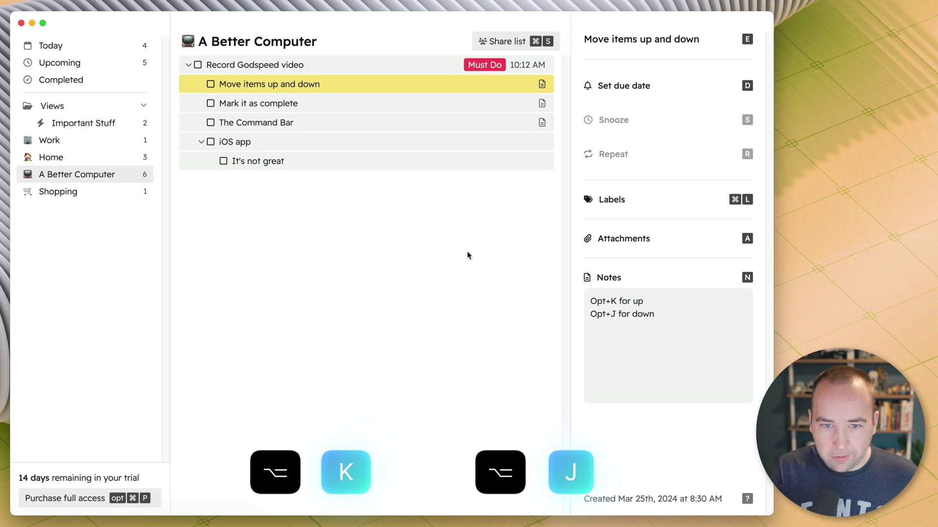
{"action": "key", "text": "alt+j"}
{"action": "key", "text": "alt+j"}
{"action": "key", "text": "alt+j"}
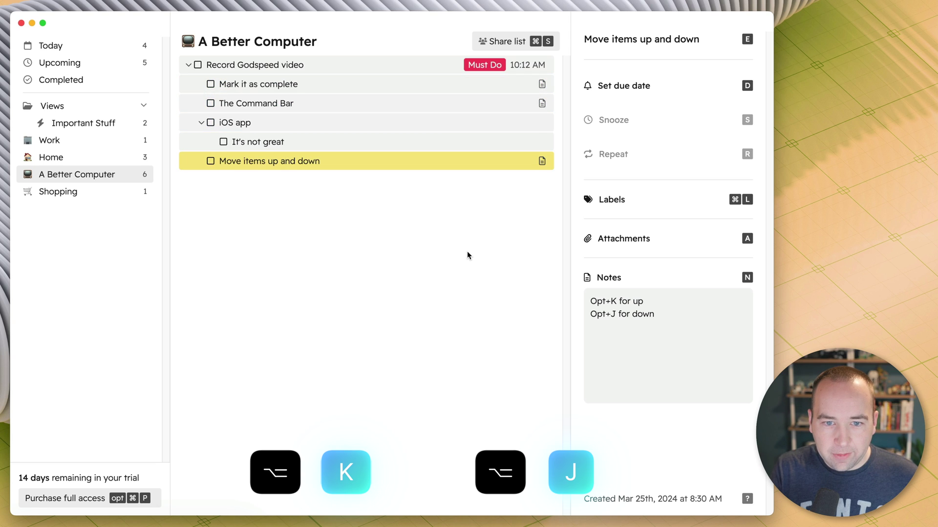
{"action": "key", "text": "alt+k"}
{"action": "key", "text": "alt+k"}
{"action": "key", "text": "alt+k"}
{"action": "key", "text": "alt+j"}
{"action": "key", "text": "alt+j"}
{"action": "key", "text": "alt+j"}
{"action": "key", "text": "alt+k"}
{"action": "key", "text": "alt+k"}
{"action": "key", "text": "alt+k"}
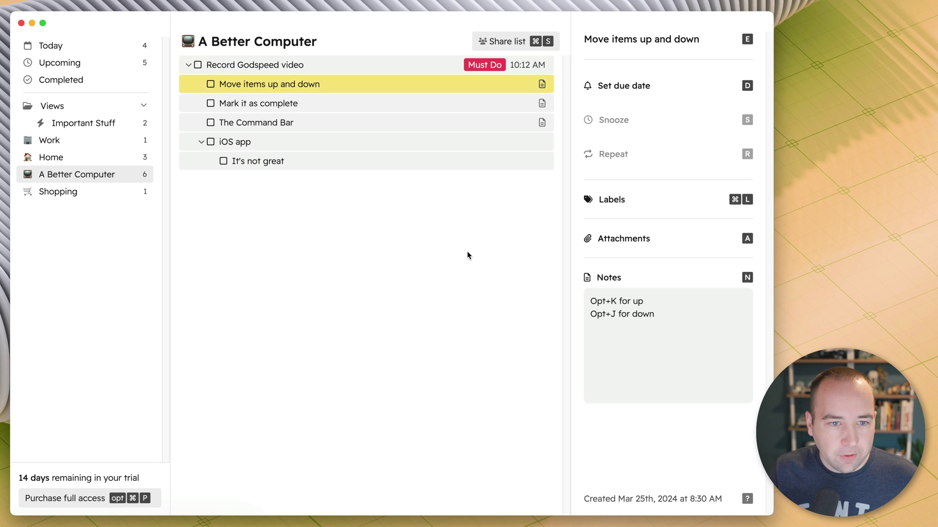
{"action": "key", "text": "Up"}
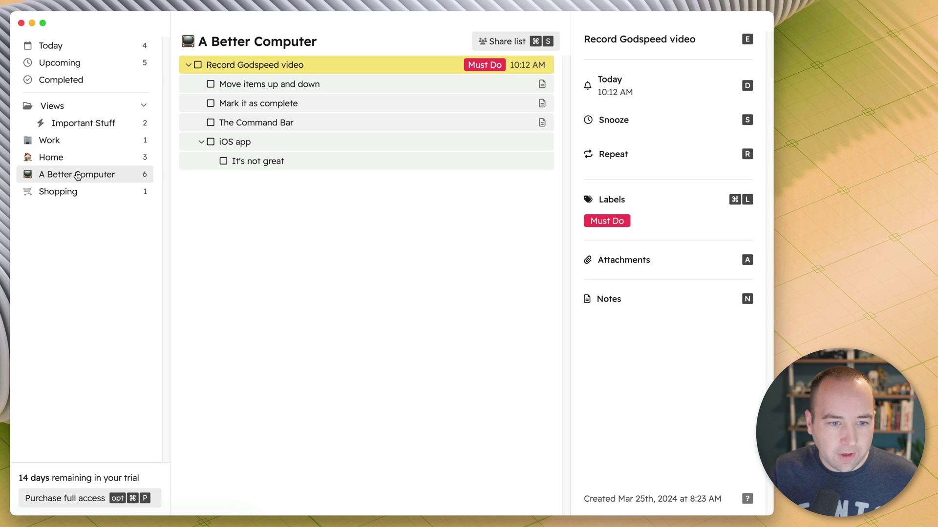
{"action": "key", "text": "Left"}
{"action": "key", "text": "alt+k"}
{"action": "key", "text": "alt+k"}
{"action": "key", "text": "alt+k"}
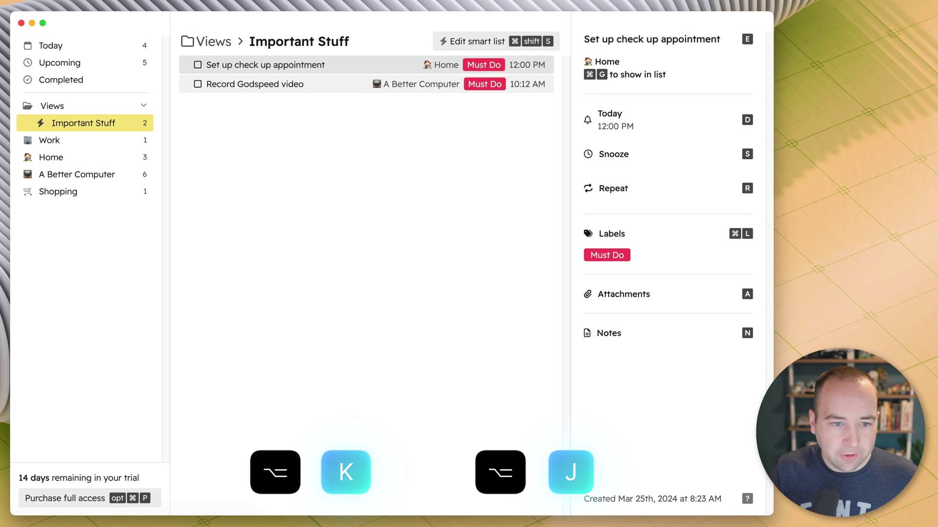
{"action": "key", "text": "alt+j"}
{"action": "key", "text": "alt+j"}
{"action": "key", "text": "alt+j"}
{"action": "key", "text": "alt+k"}
{"action": "key", "text": "alt+k"}
{"action": "key", "text": "alt+k"}
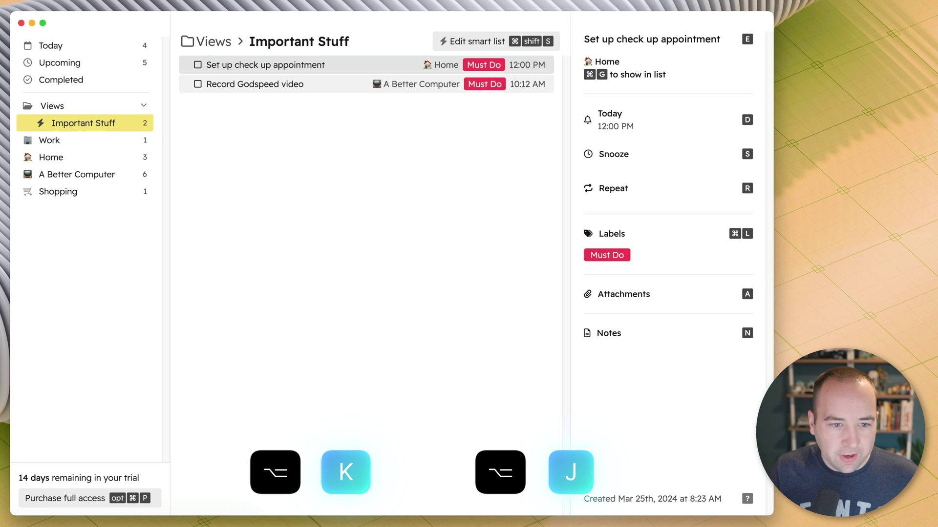
{"action": "key", "text": "alt+j"}
{"action": "key", "text": "alt+j"}
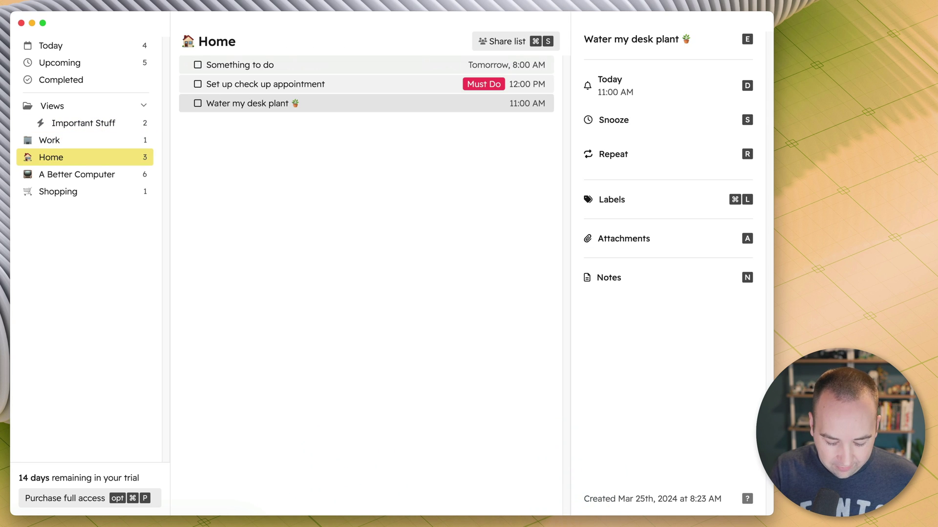
{"action": "key", "text": "alt+shift+k"}
{"action": "key", "text": "alt+shift+j"}
{"action": "key", "text": "alt+shift+k"}
{"action": "key", "text": "alt+shift+j"}
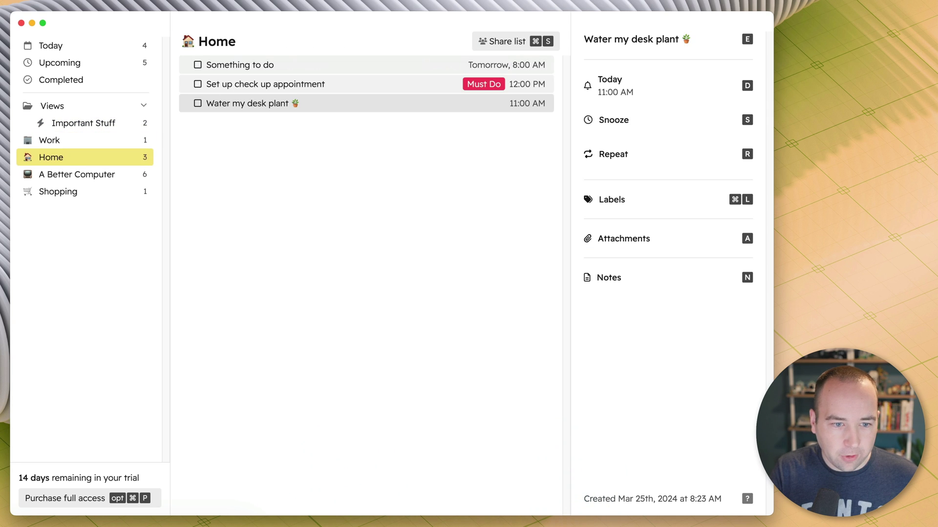
{"action": "key", "text": "alt+shift+k"}
{"action": "key", "text": "alt+shift+j"}
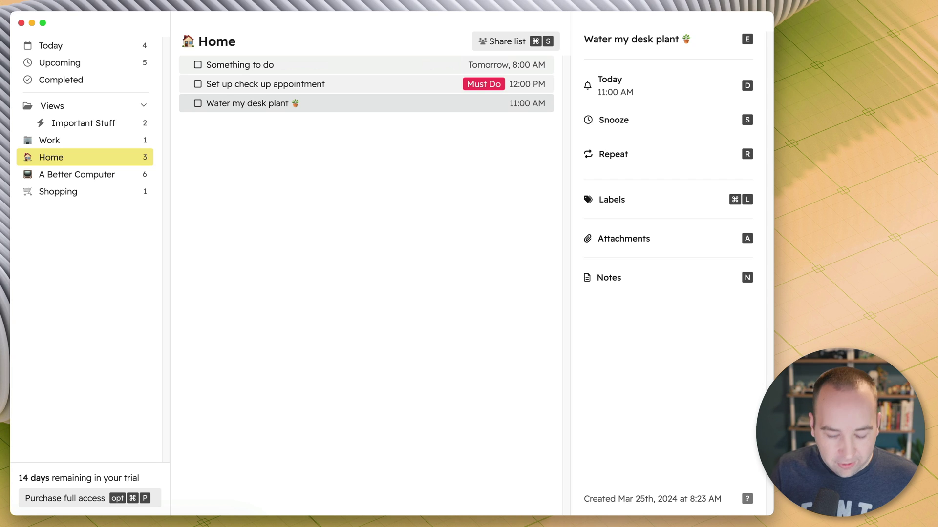
- In A Better Computer, complete 'Move items up and down' and 'Mark it as complete'
{"action": "key", "text": "alt+j"}
{"action": "key", "text": "Right"}
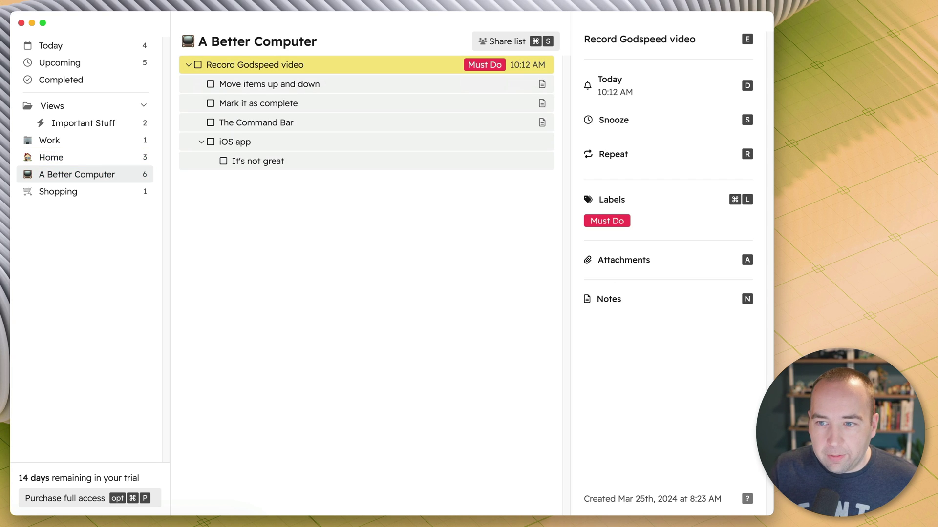
{"action": "key", "text": "j"}
{"action": "key", "text": "space"}
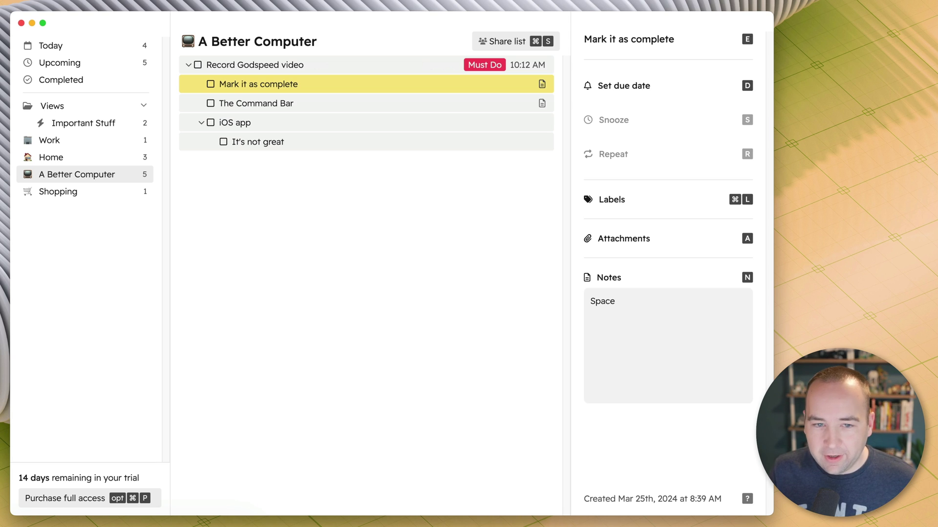
{"action": "key", "text": "space"}
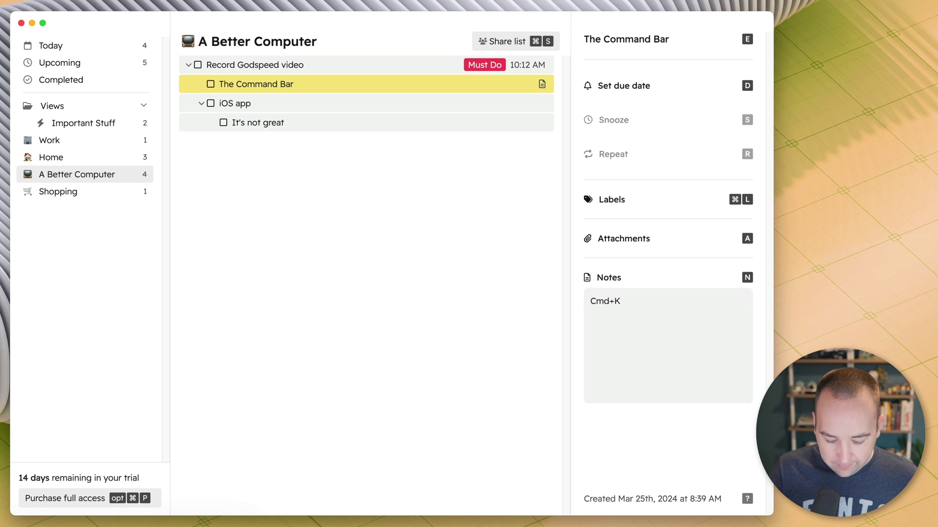
{"action": "key", "text": "super+k"}
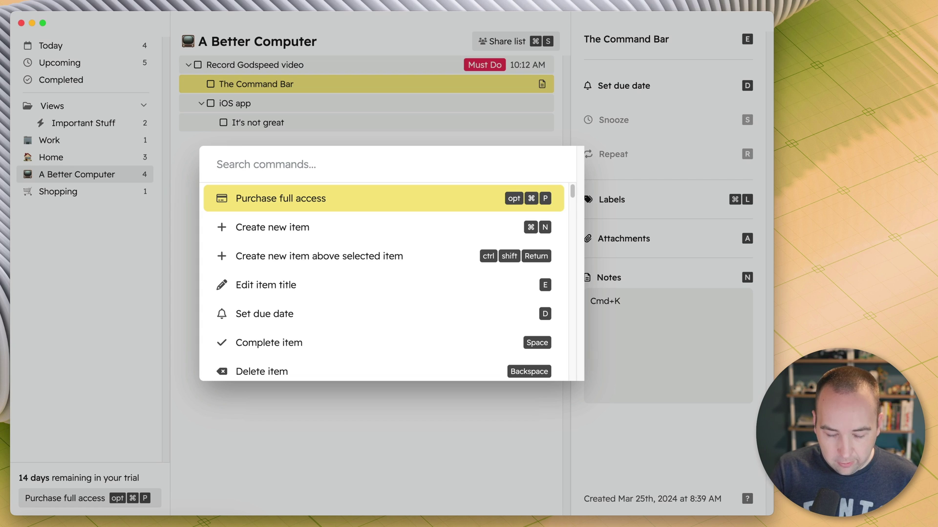
- Clear the 'new list' command search, dismiss it, and open the Important Stuff smart list
{"action": "type", "text": "new list"}
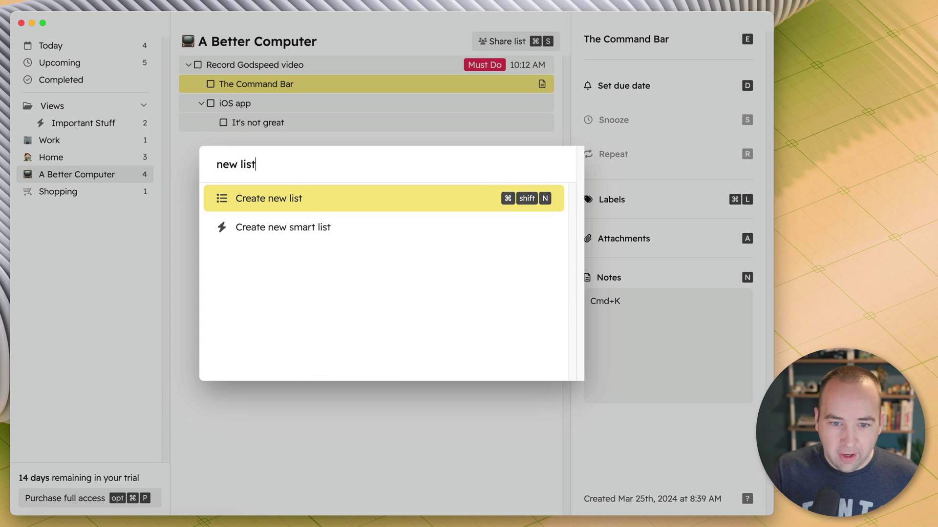
{"action": "key", "text": "super+BackSpace"}
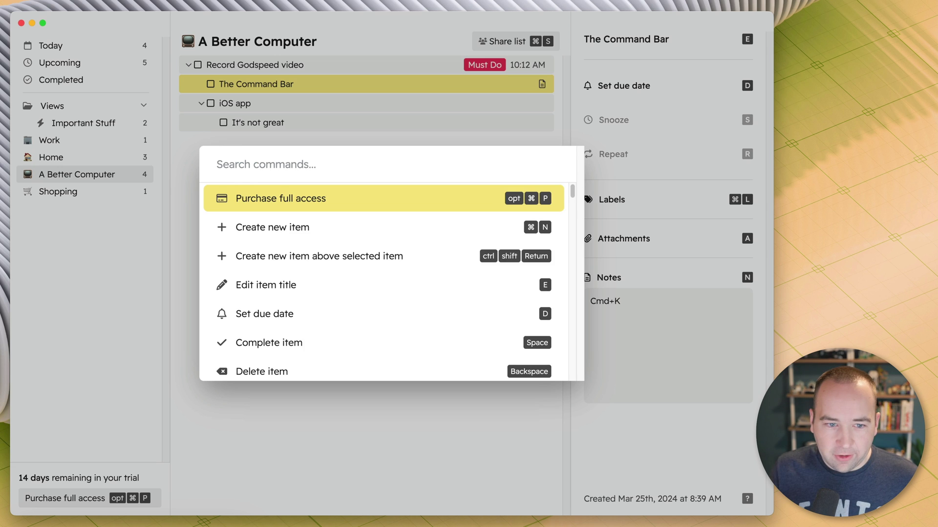
{"action": "key", "text": "Escape"}
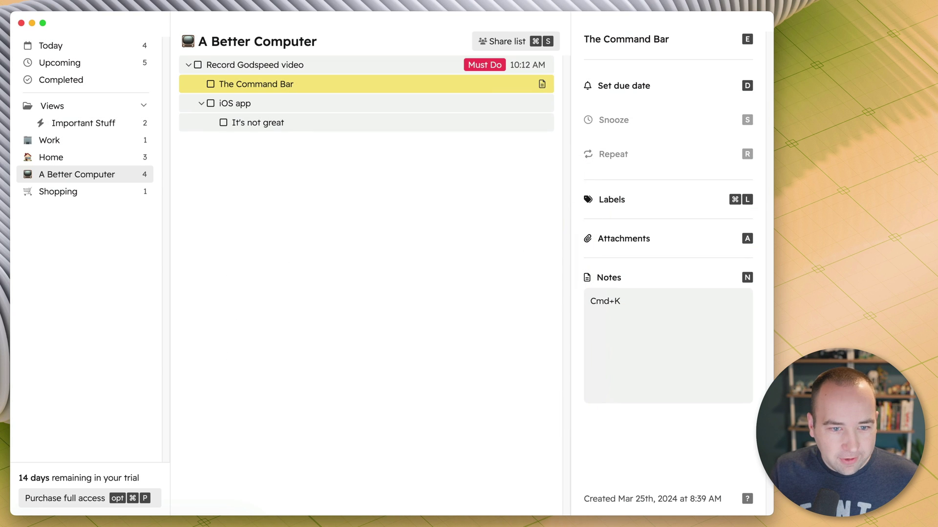
{"action": "left_click", "coordinate": [79, 122]}
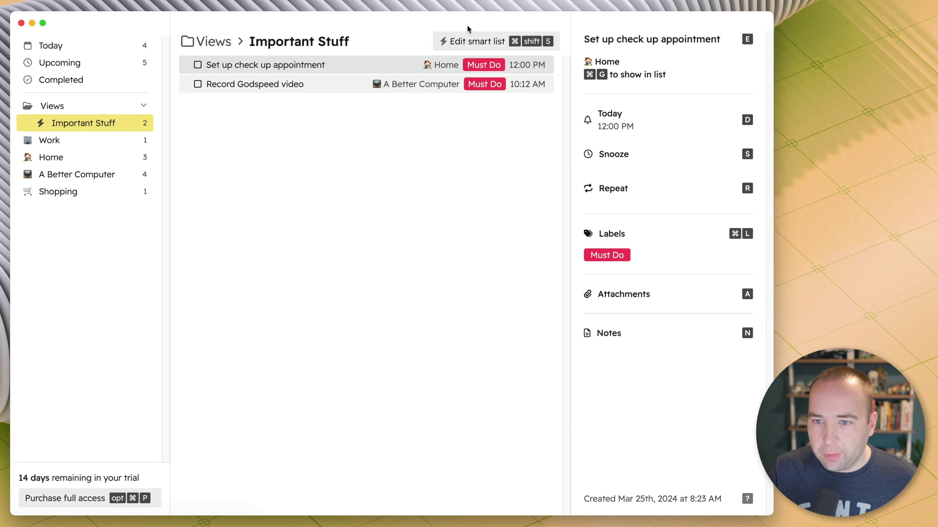
- Inspect the 'label:Must' query behind the Important Stuff smart list
{"action": "left_click", "coordinate": [465, 43]}
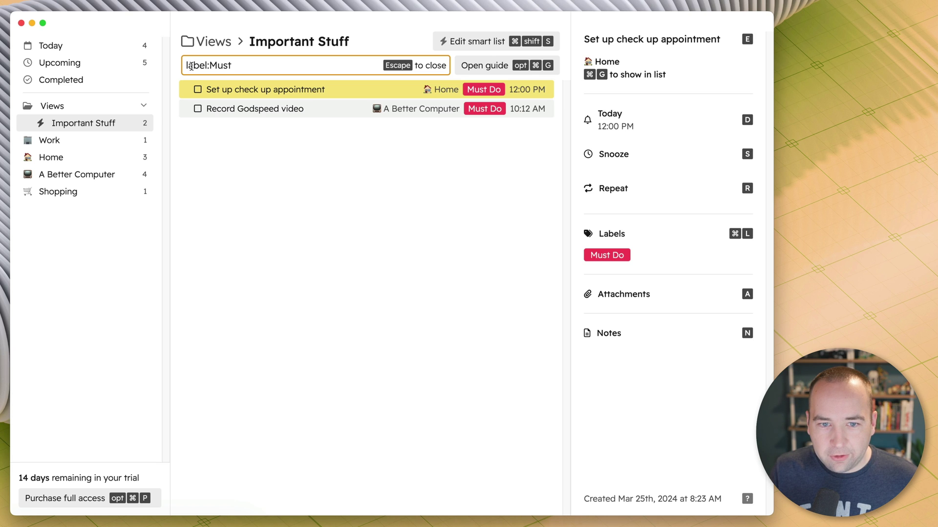
{"action": "left_click_drag", "start_coordinate": [191, 65], "coordinate": [247, 65]}
{"action": "left_click", "coordinate": [247, 66]}
{"action": "left_click", "coordinate": [225, 195]}
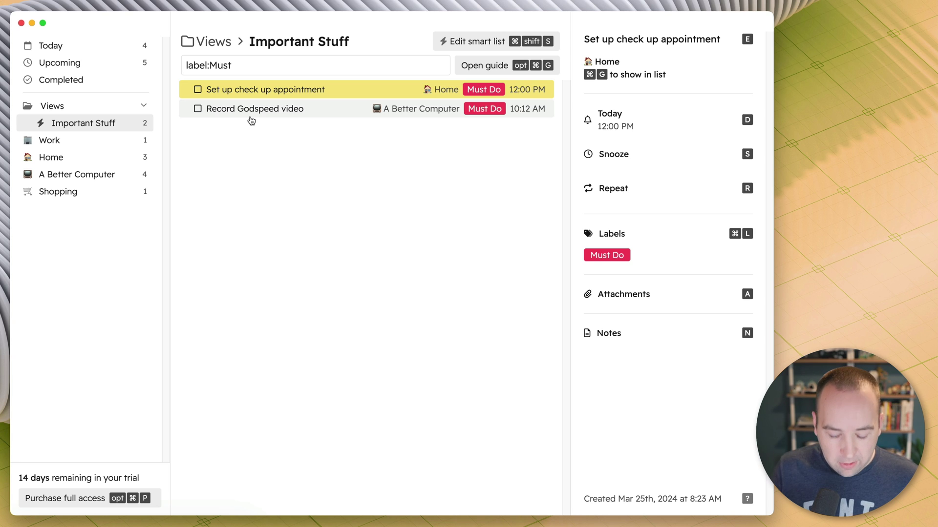
{"action": "key", "text": "Escape"}
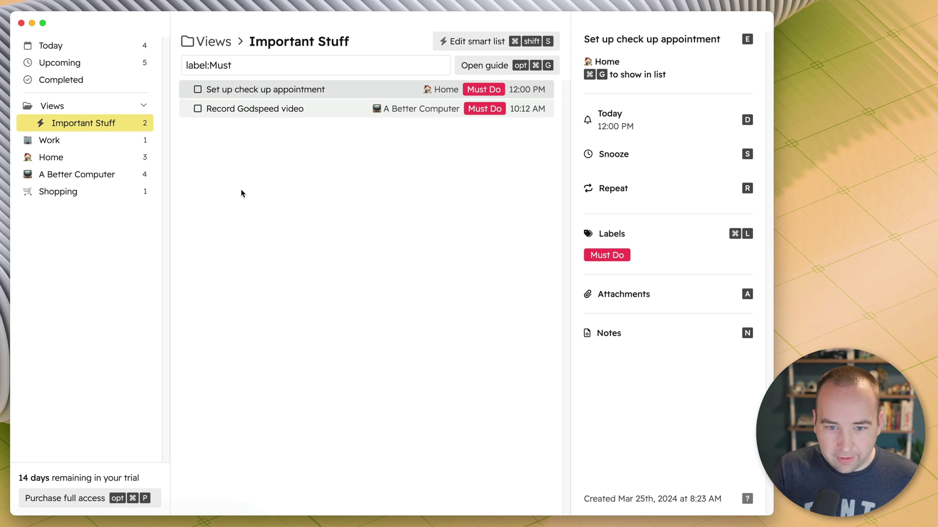
- Create a new smart list named 'Low Priority' from the command search
{"action": "key", "text": "super+k"}
{"action": "type", "text": "sma"}
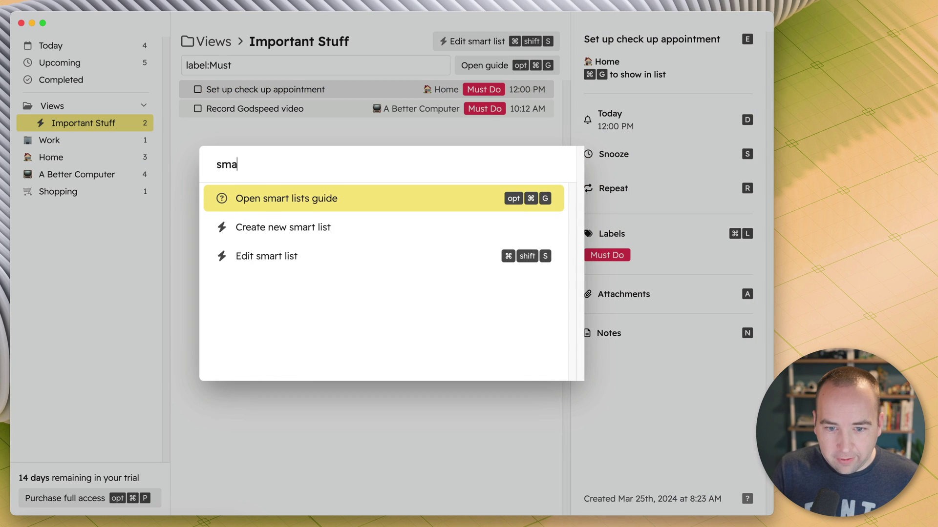
{"action": "type", "text": "rt"}
{"action": "key", "text": "Down"}
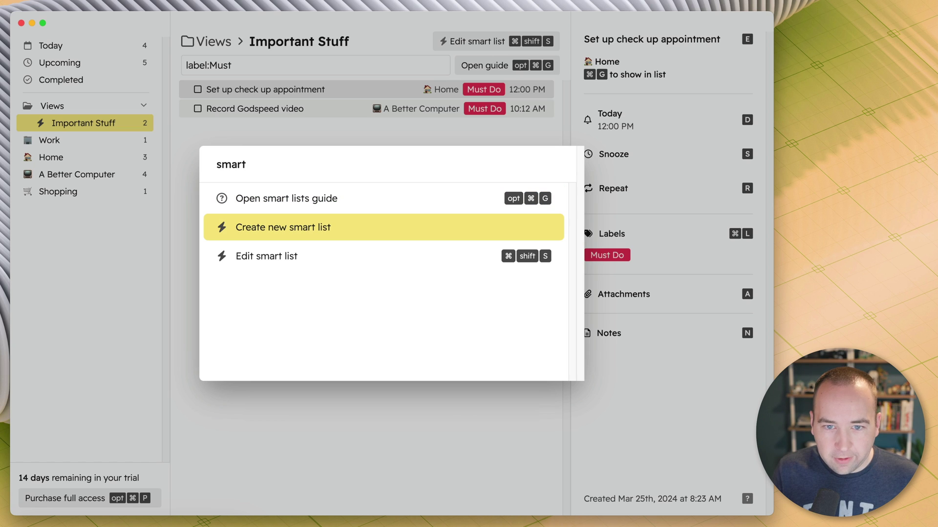
{"action": "key", "text": "Return"}
{"action": "type", "text": "Low Priority"}
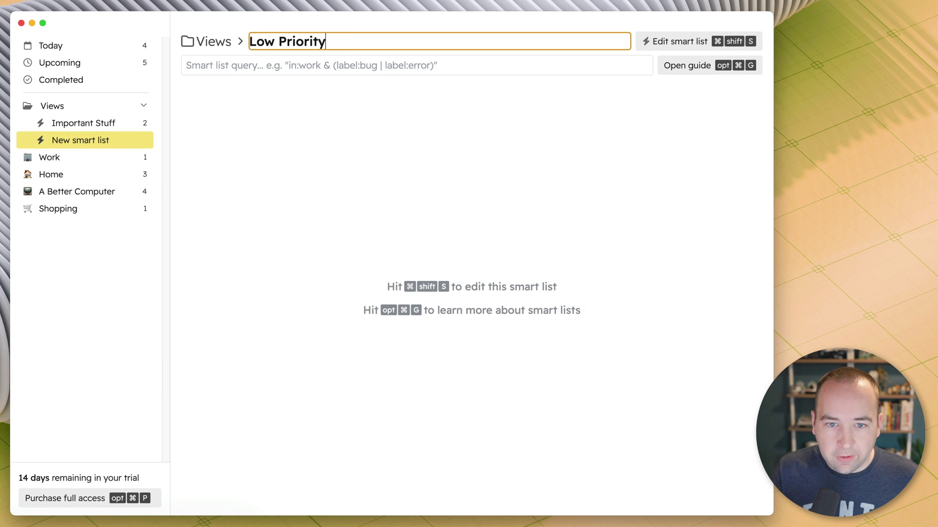
{"action": "key", "text": "Return"}
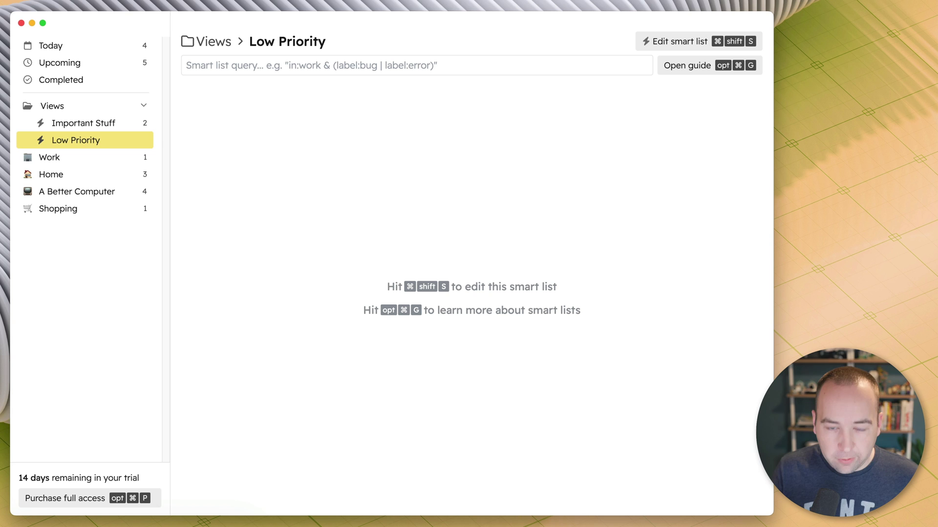
- Set the Low Priority smart list's query to 'label: Might'
{"action": "left_click", "coordinate": [277, 58]}
{"action": "type", "text": "label"}
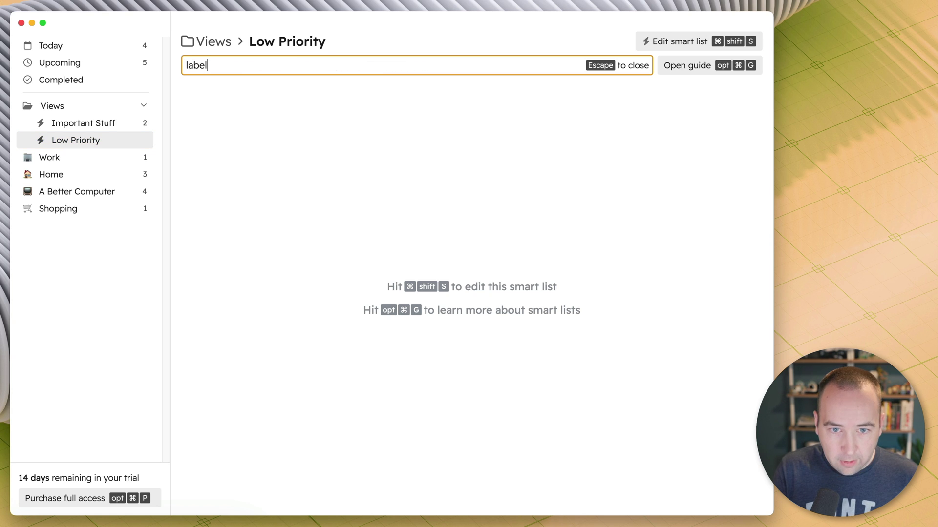
{"action": "type", "text": ": Might"}
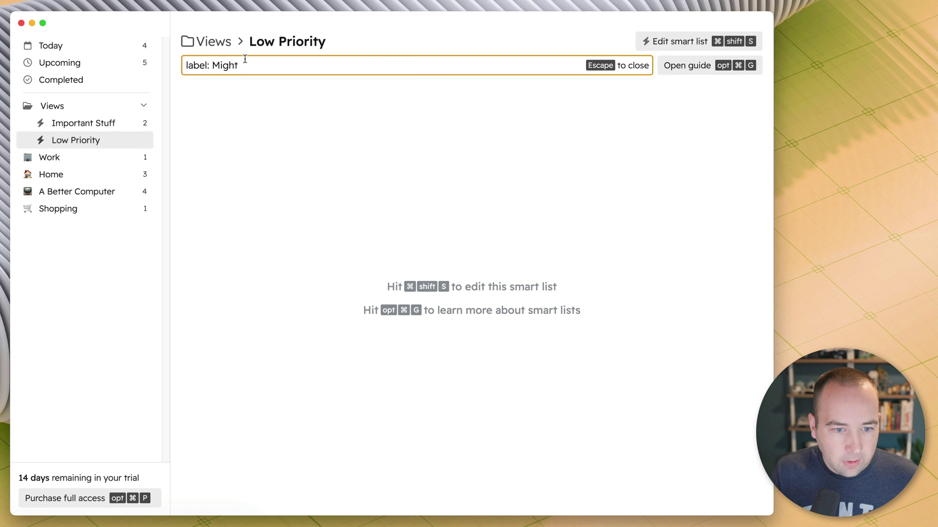
{"action": "key", "text": "Escape"}
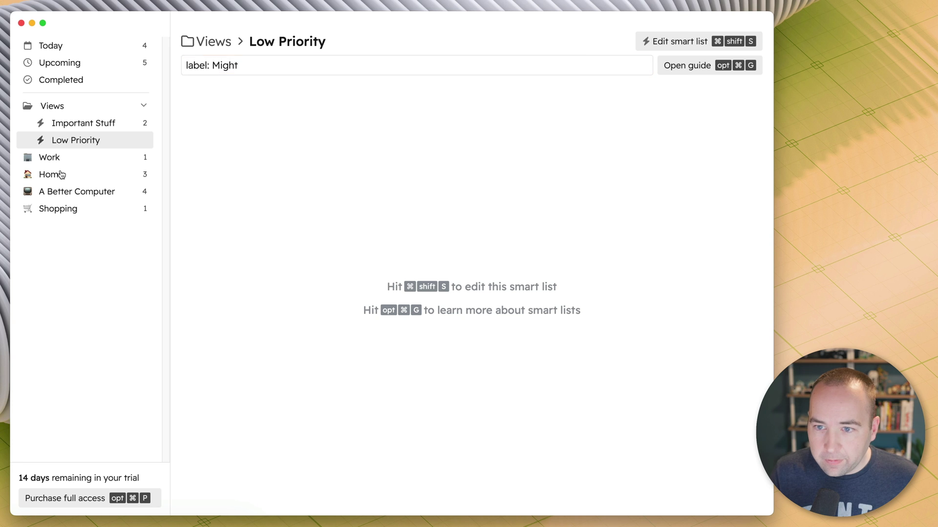
{"action": "left_click", "coordinate": [58, 174]}
{"action": "left_click", "coordinate": [66, 157]}
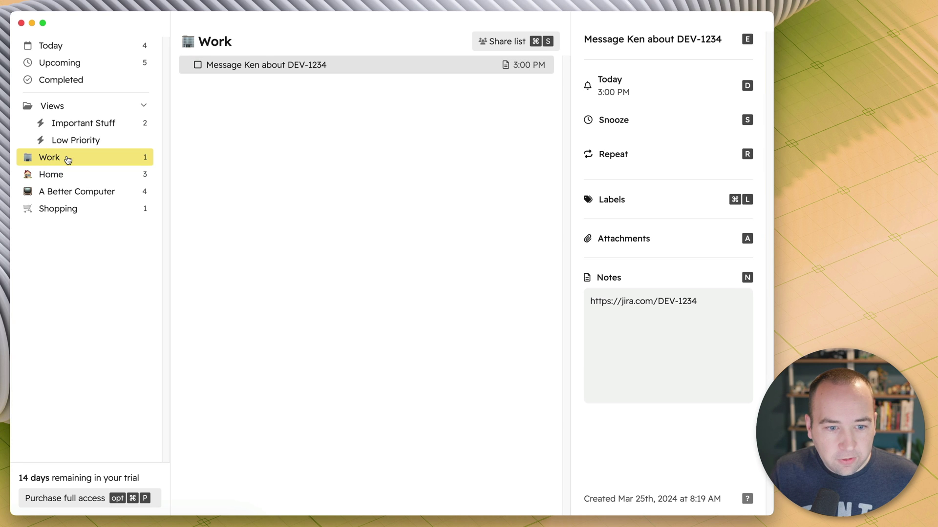
- Tag the Today task Water my desk plant with Might Do, then view the Low Priority list
{"action": "left_click", "coordinate": [74, 190]}
{"action": "left_click", "coordinate": [77, 210]}
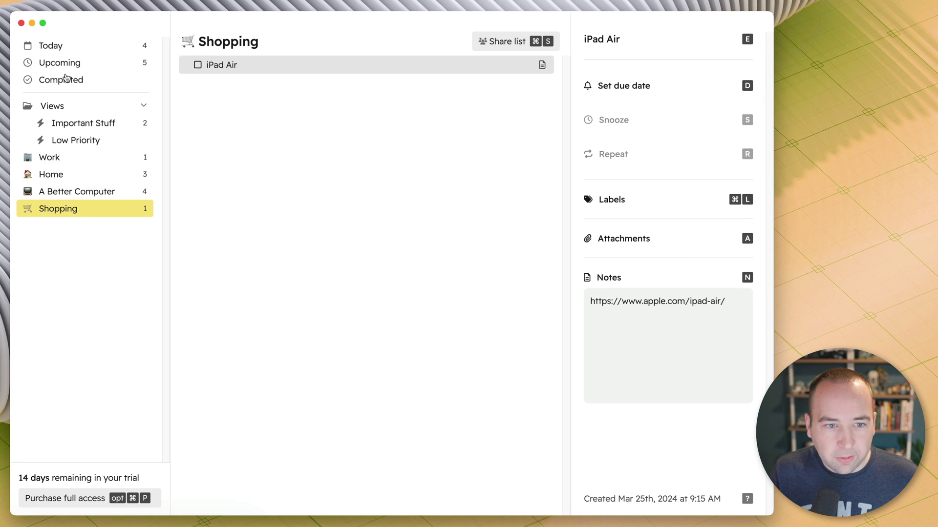
{"action": "left_click", "coordinate": [61, 107]}
{"action": "left_click", "coordinate": [64, 49]}
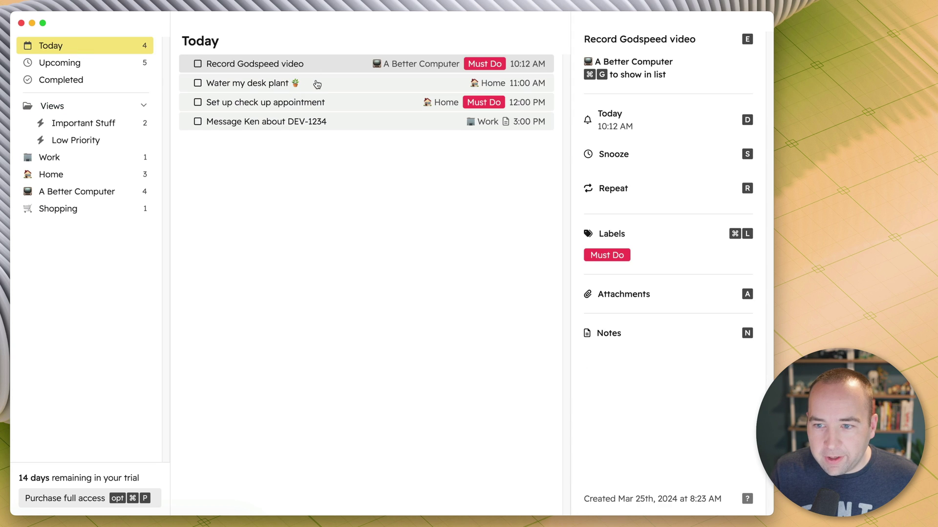
{"action": "left_click", "coordinate": [317, 84]}
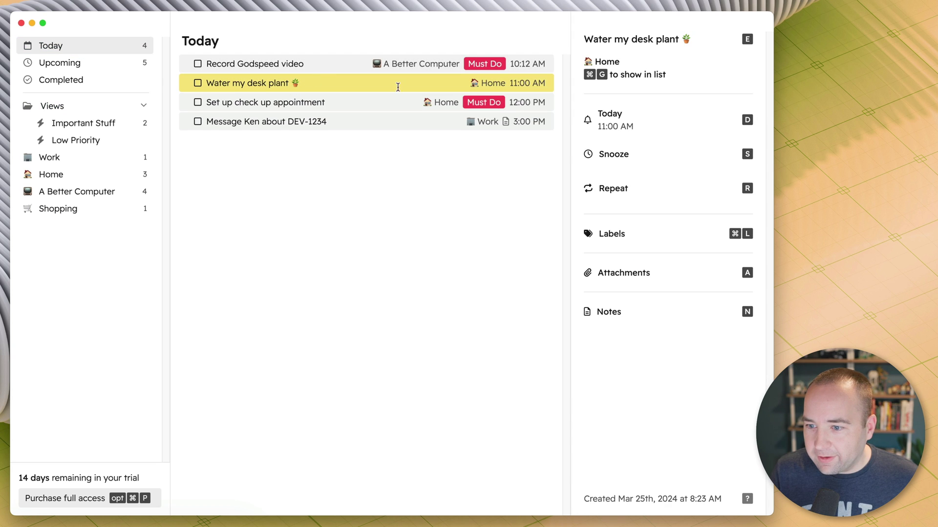
{"action": "left_click", "coordinate": [622, 235]}
{"action": "left_click", "coordinate": [226, 190]}
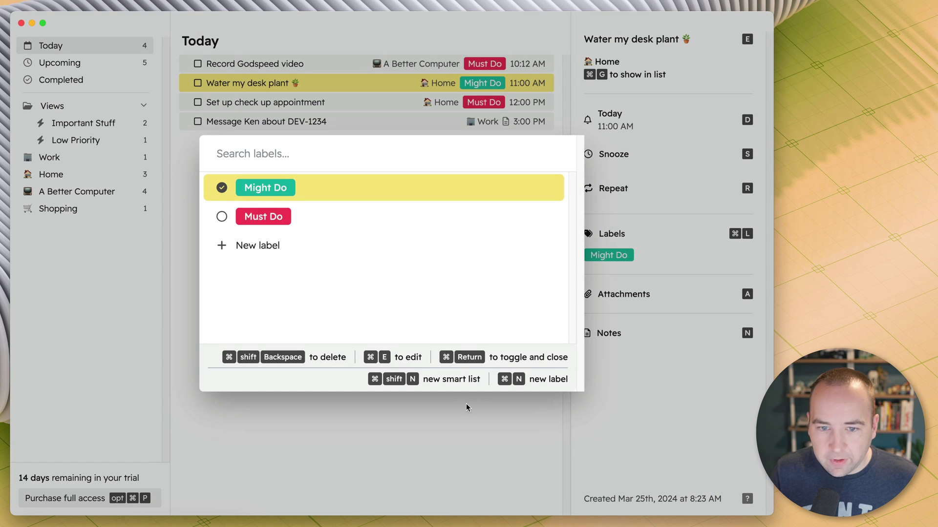
{"action": "left_click", "coordinate": [459, 393]}
{"action": "left_click", "coordinate": [77, 144]}
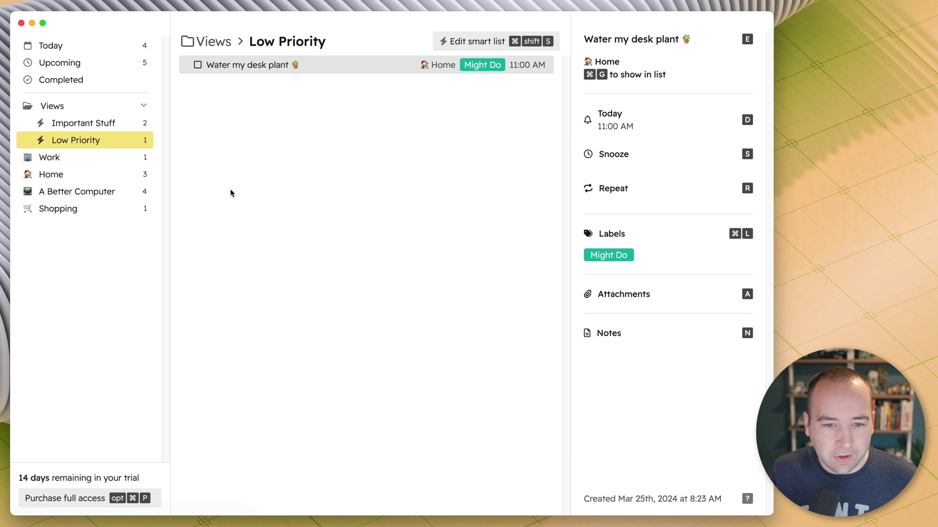
- Complete The Command Bar in A Better Computer, then search the command palette for 'delet'
{"action": "left_click", "coordinate": [88, 193]}
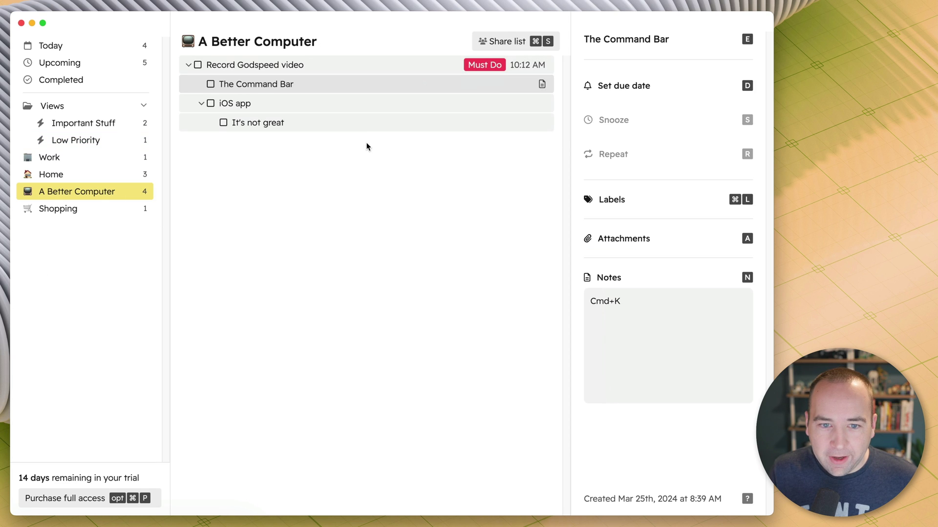
{"action": "left_click", "coordinate": [211, 84]}
{"action": "key", "text": "super+k"}
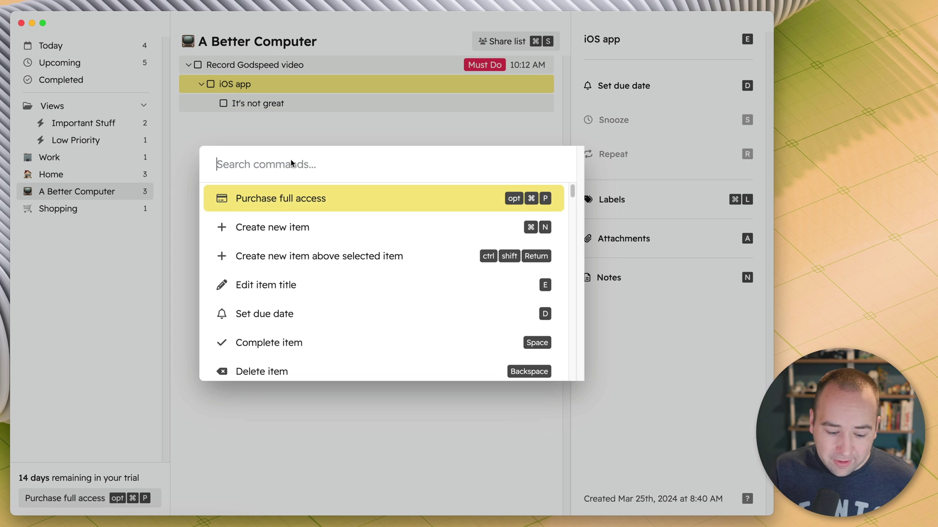
{"action": "type", "text": "delet"}
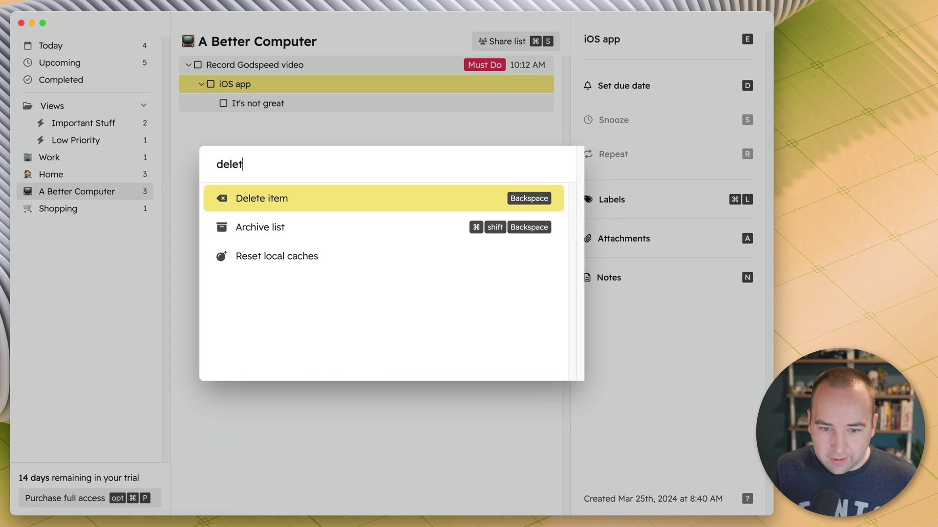
{"action": "key", "text": "Down"}
{"action": "key", "text": "Down"}
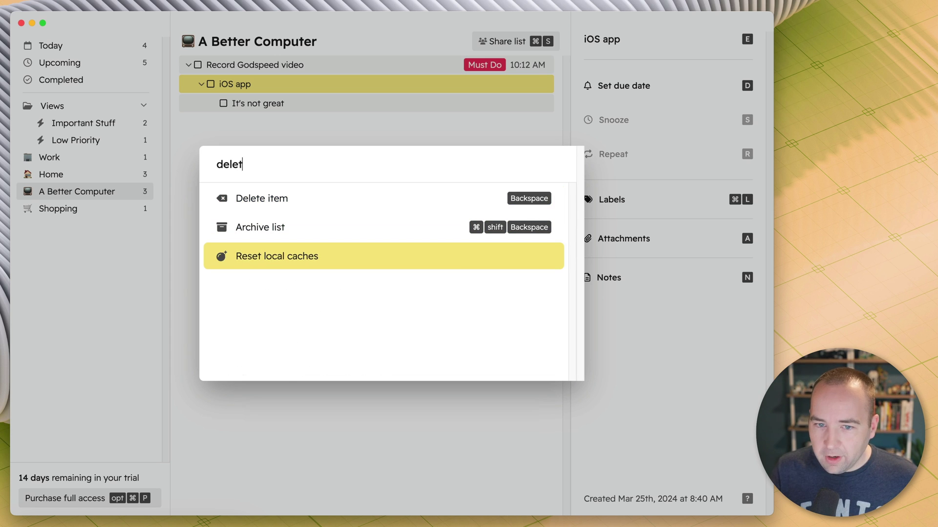
{"action": "key", "text": "Return"}
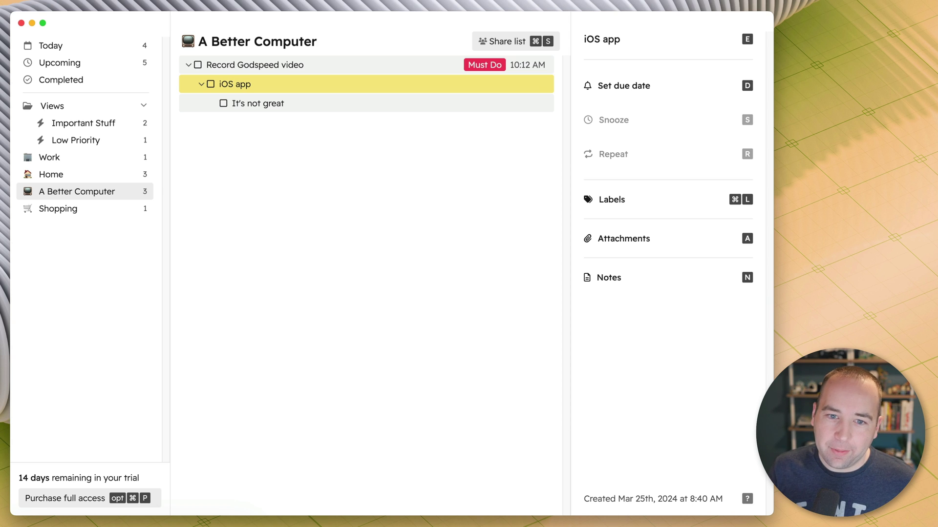
- Remove the It's not great and iOS app subtasks from Record Godspeed video
{"action": "key", "text": "Down"}
{"action": "key", "text": "super+BackSpace"}
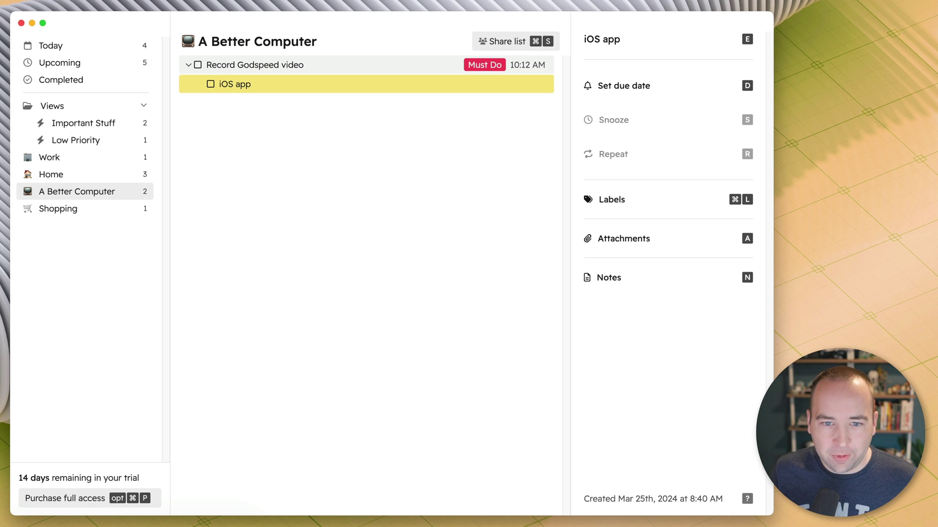
{"action": "key", "text": "c"}
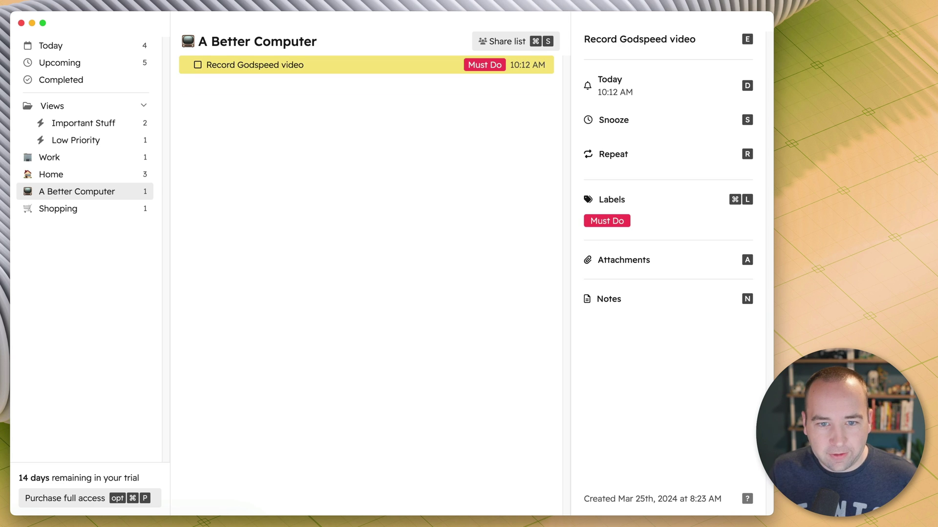